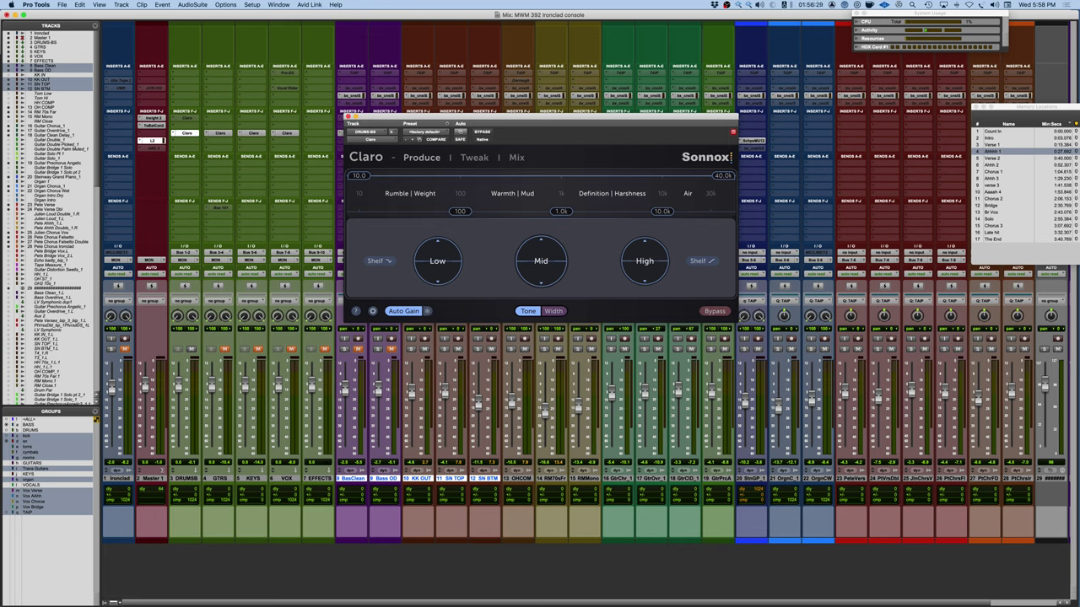
- Try the Low and High shelf switches, and enable the high-cut filter at 40.0k with a 12 dB slope
{"action": "mouse_move", "coordinate": [438, 268]}
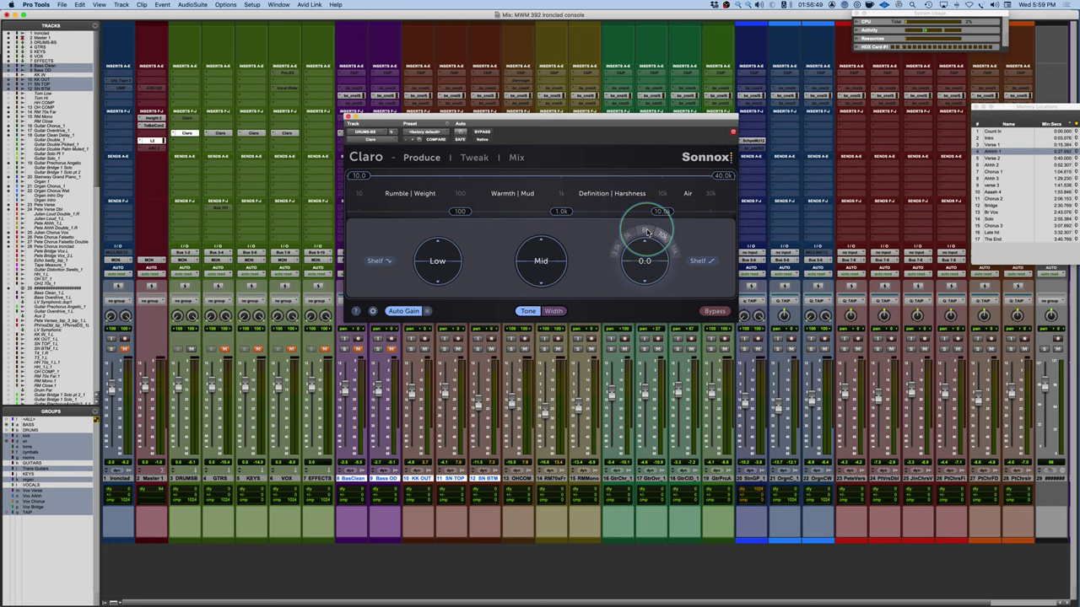
{"action": "left_click", "coordinate": [382, 263]}
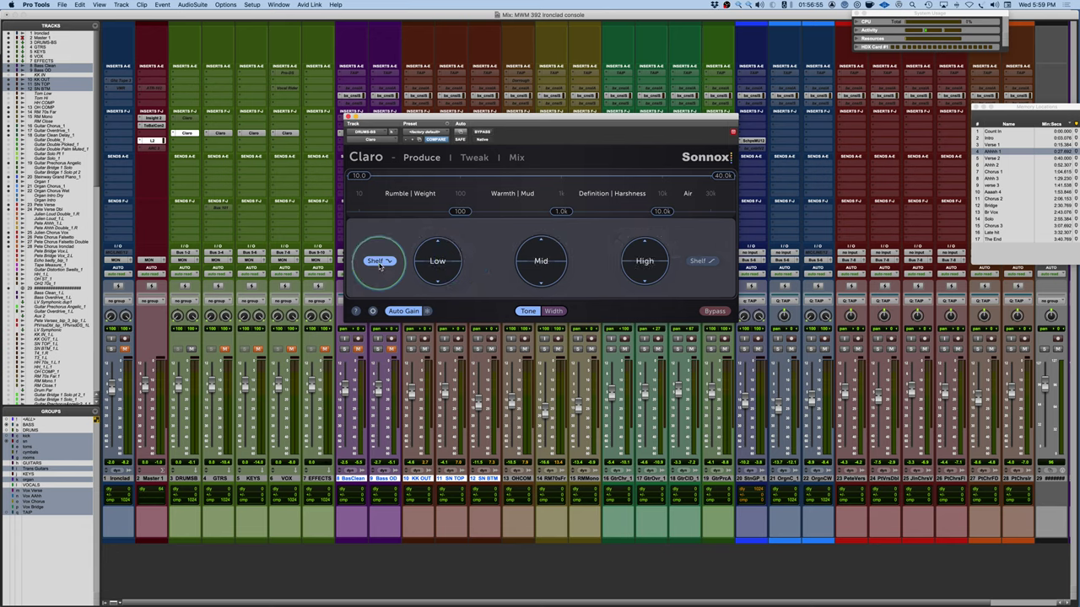
{"action": "left_click", "coordinate": [380, 262]}
{"action": "left_click", "coordinate": [706, 265]}
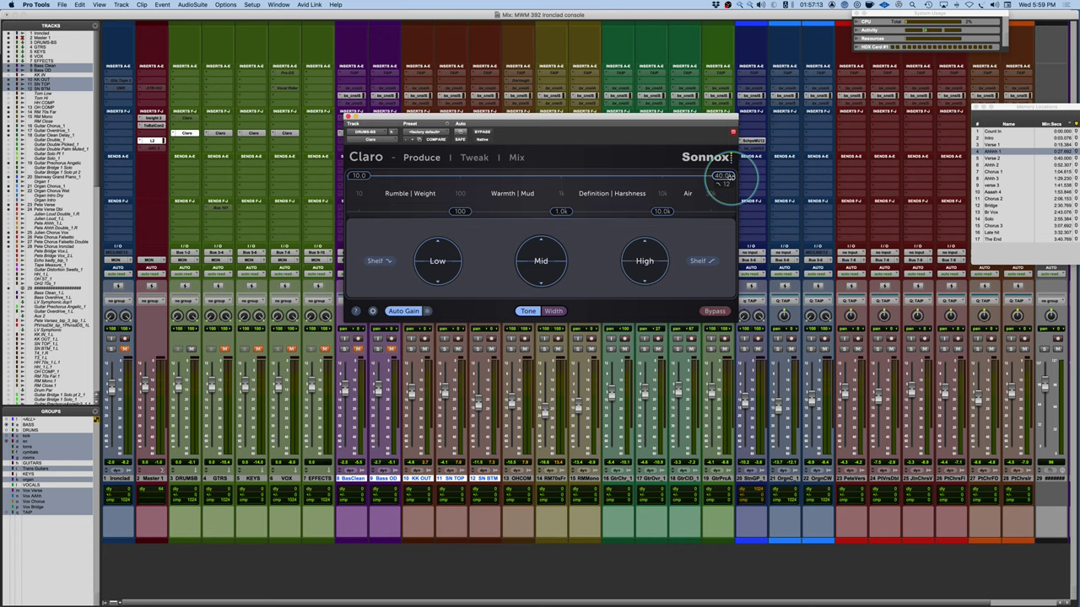
{"action": "left_click", "coordinate": [730, 175]}
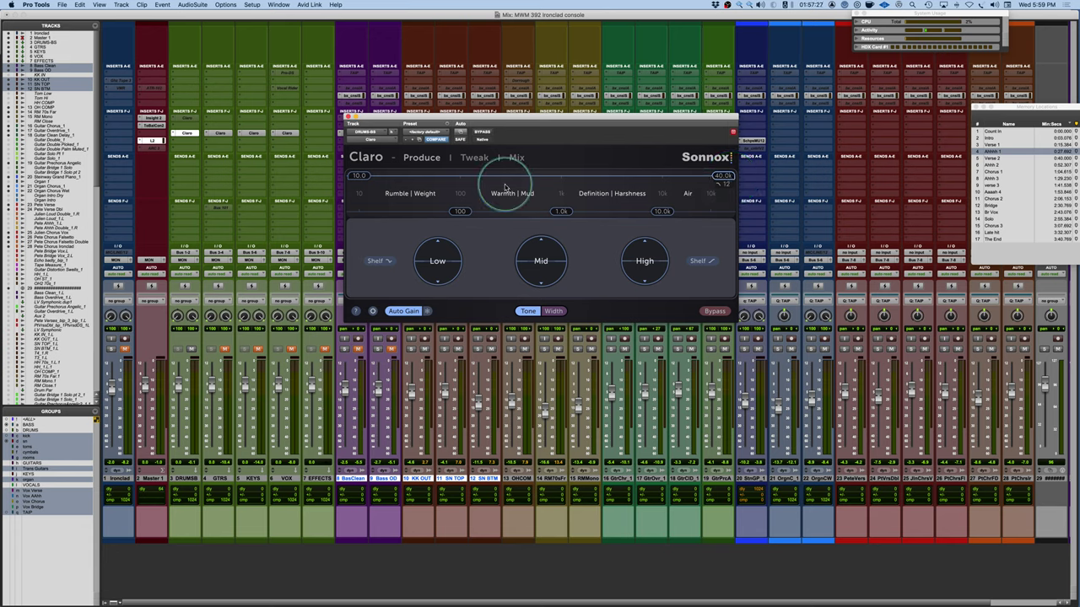
- Look through the Tweak and Mix views, loading GTRS alongside the DRUMS-BS reference, and return to the Produce view
{"action": "left_click", "coordinate": [476, 158]}
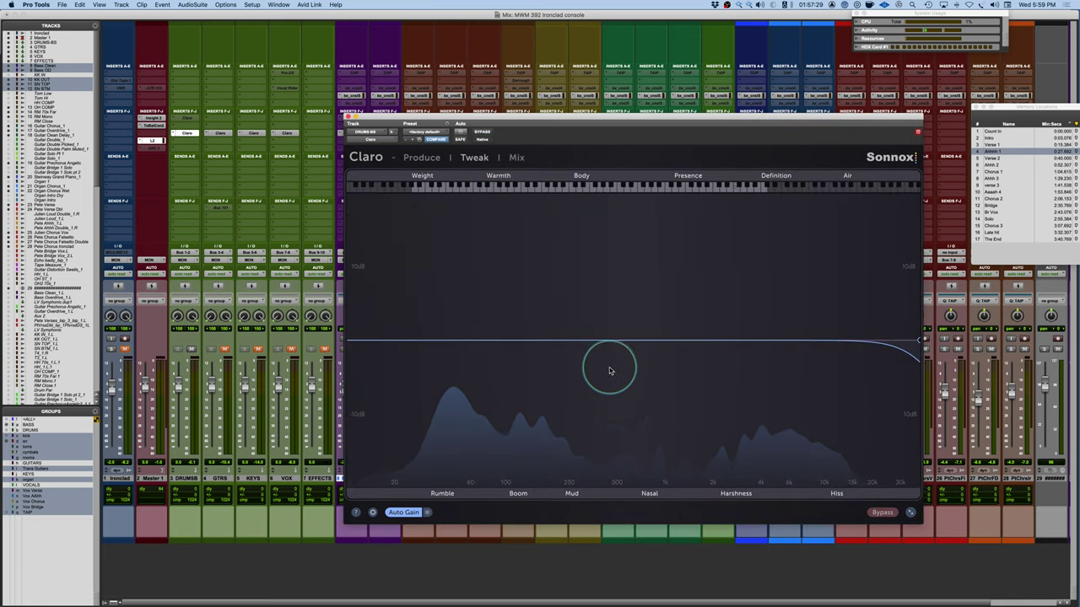
{"action": "left_click_drag", "start_coordinate": [737, 129], "coordinate": [669, 65]}
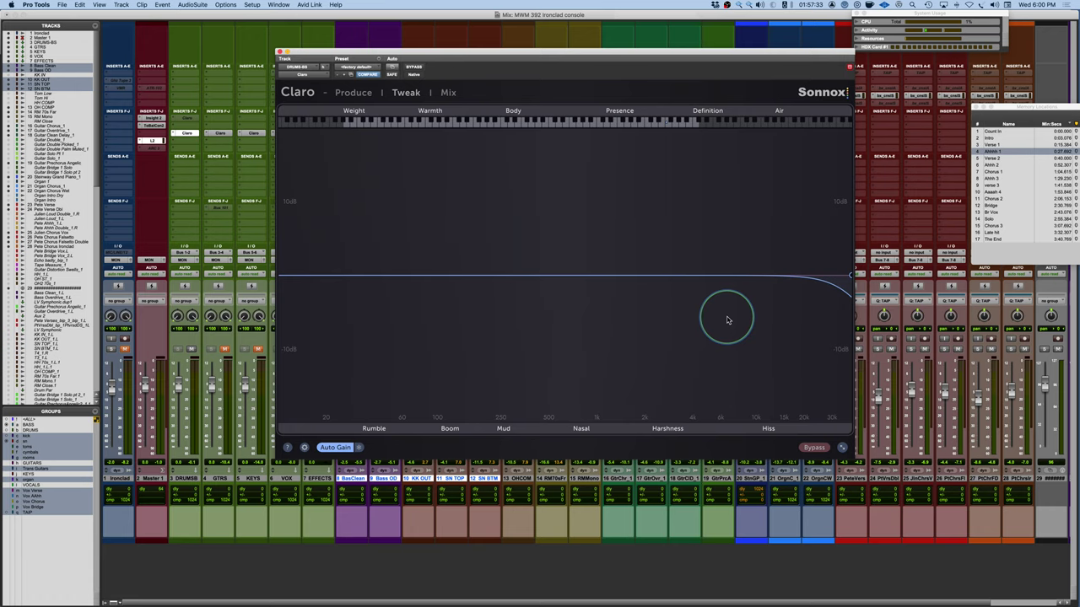
{"action": "left_click", "coordinate": [448, 92]}
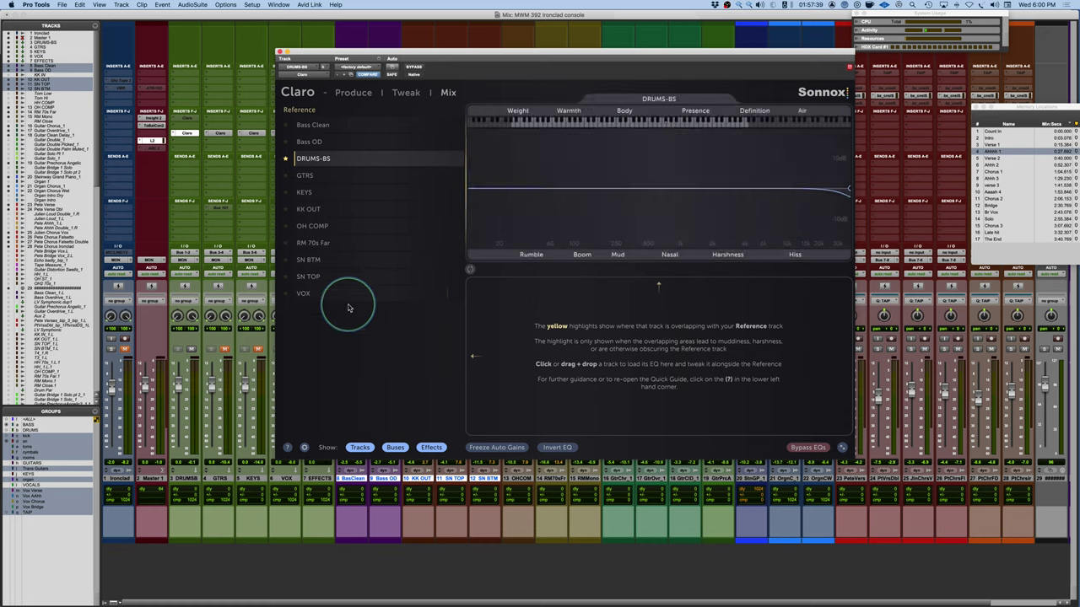
{"action": "left_click", "coordinate": [305, 176]}
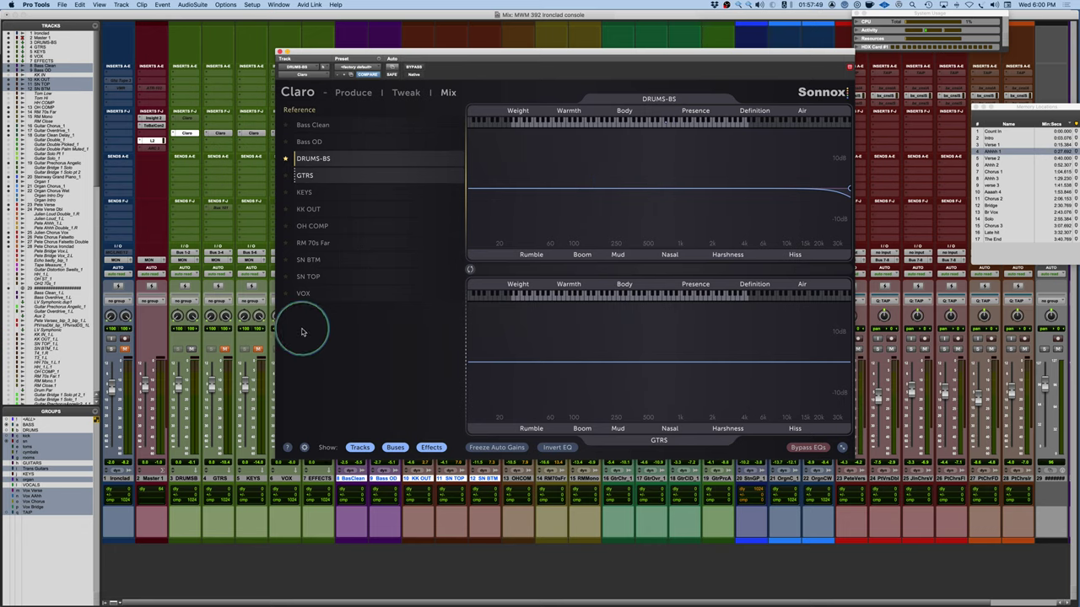
{"action": "left_click", "coordinate": [406, 92]}
{"action": "left_click", "coordinate": [355, 91]}
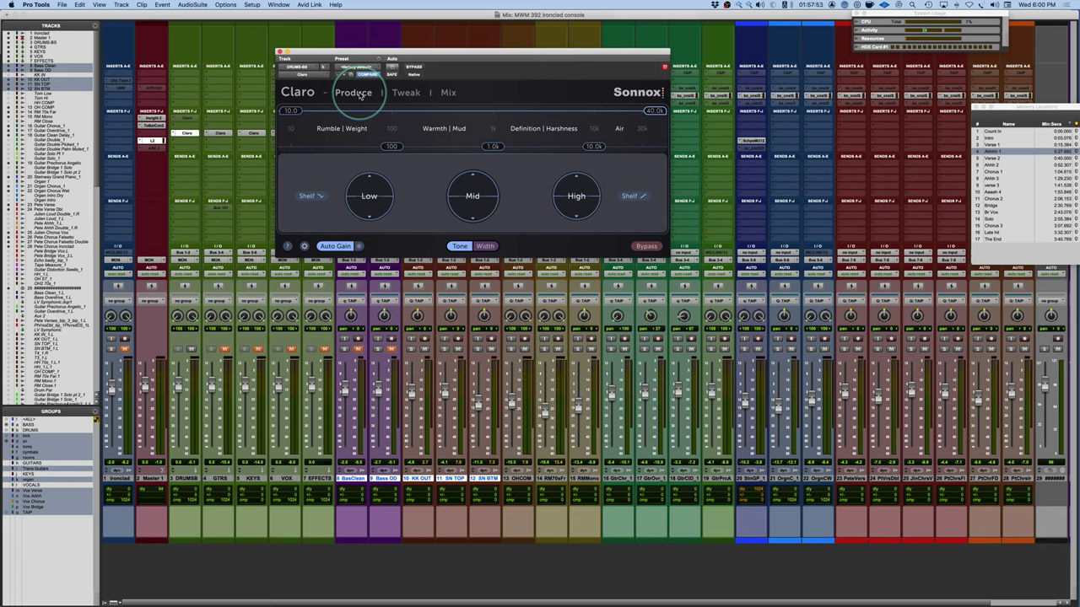
{"action": "left_click_drag", "start_coordinate": [553, 53], "coordinate": [568, 76]}
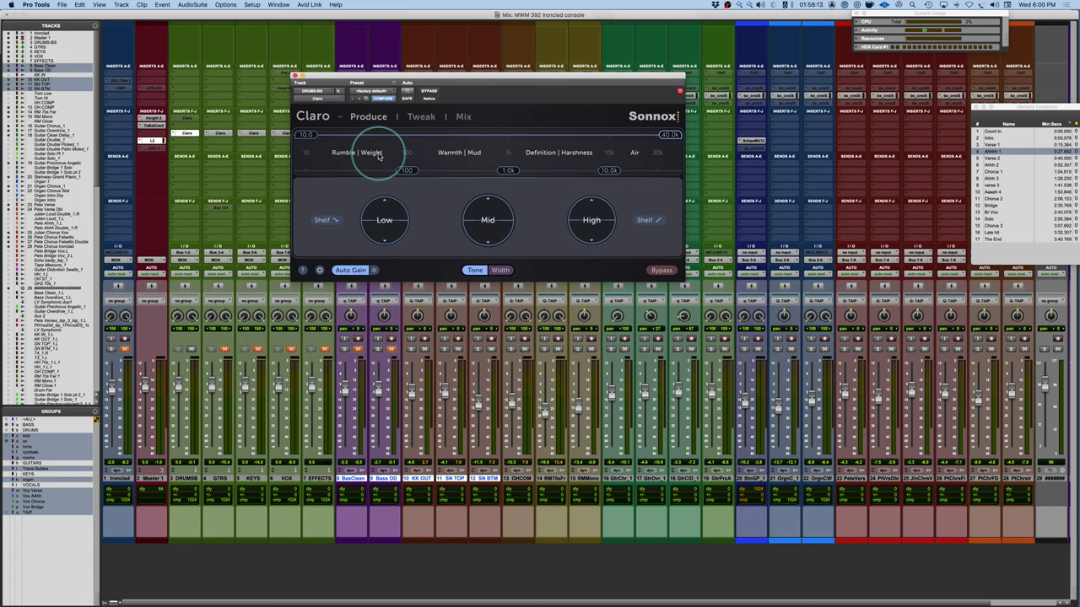
- Try the Low band and Auto Gain controls, and shift the Mid band's frequency to 983 Hz
{"action": "mouse_move", "coordinate": [381, 215]}
{"action": "left_mouse_down"}
{"action": "mouse_move", "coordinate": [384, 169]}
{"action": "mouse_move", "coordinate": [386, 230]}
{"action": "mouse_move", "coordinate": [384, 220]}
{"action": "left_mouse_up"}
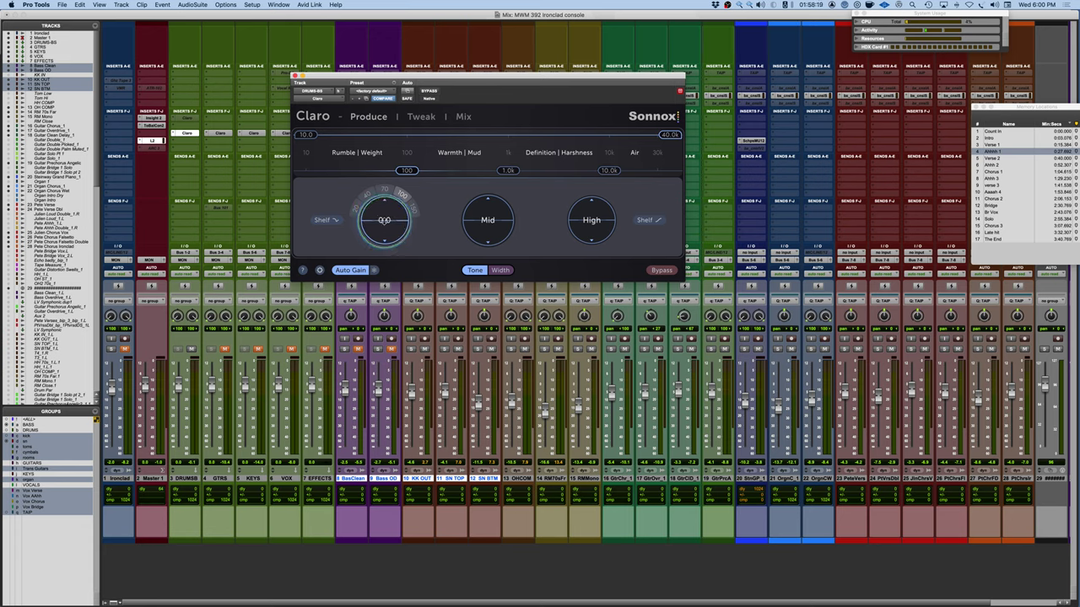
{"action": "left_click", "coordinate": [351, 270]}
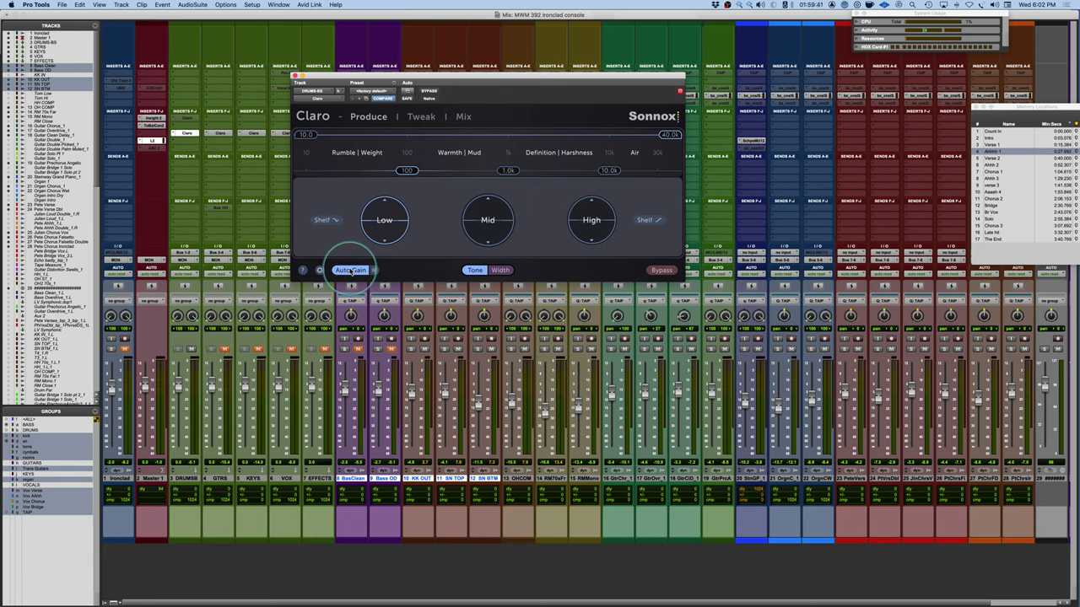
{"action": "mouse_move", "coordinate": [377, 226]}
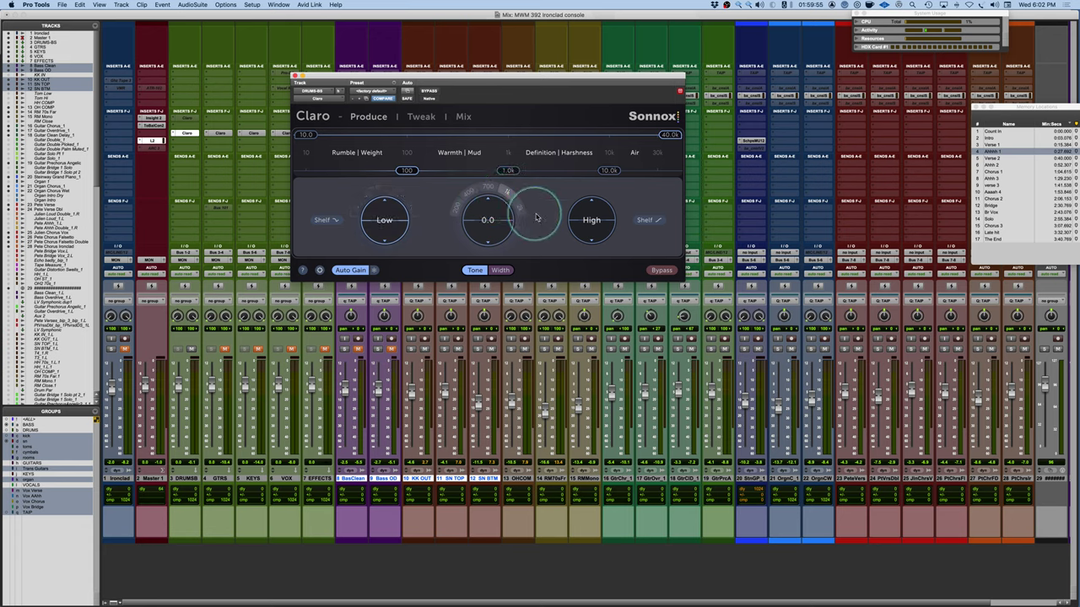
{"action": "left_click_drag", "start_coordinate": [507, 170], "coordinate": [509, 174]}
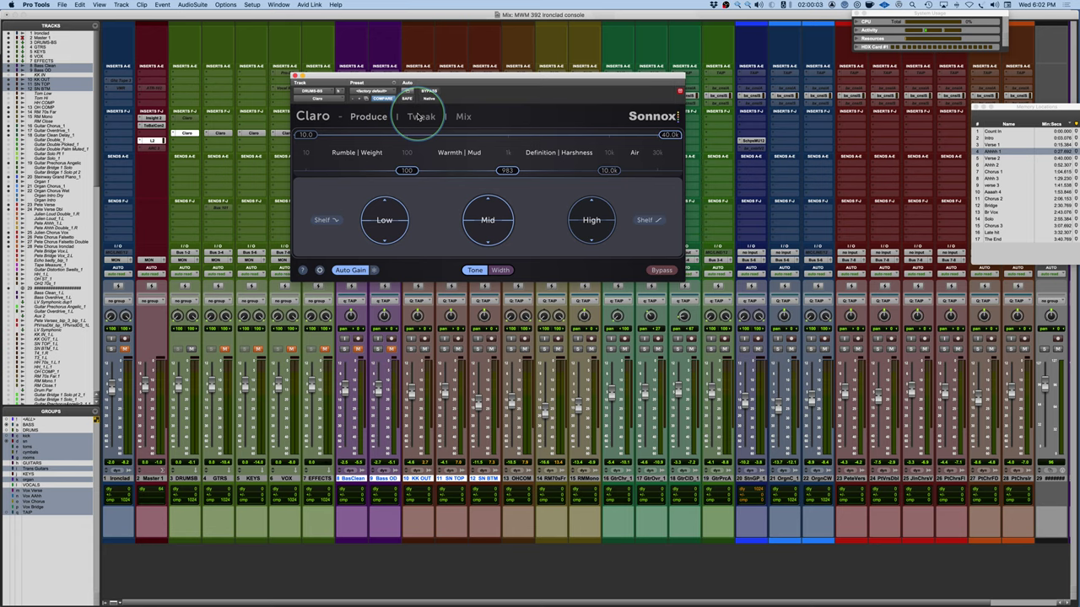
- Check the Width controls, toggling the plug-in's bypass on and off, and return to the Tone controls
{"action": "left_click", "coordinate": [501, 270]}
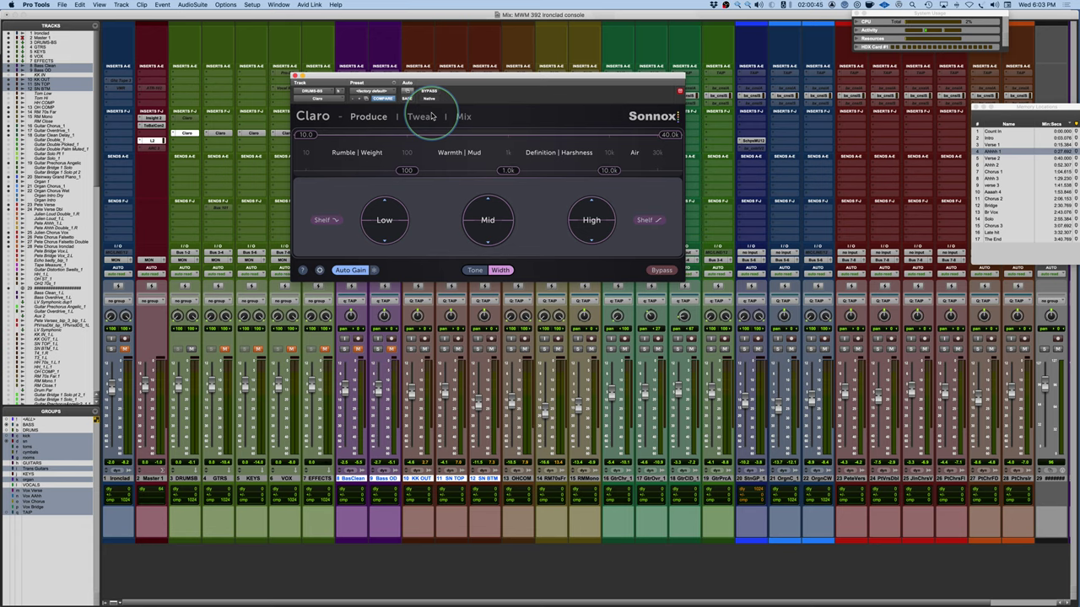
{"action": "left_click", "coordinate": [661, 270]}
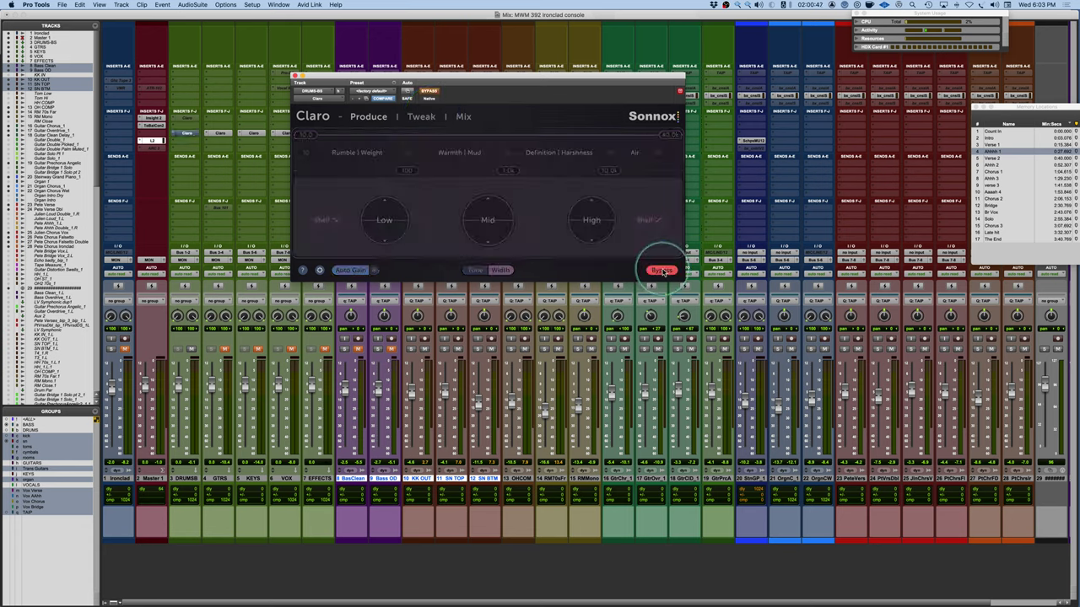
{"action": "left_click", "coordinate": [661, 270]}
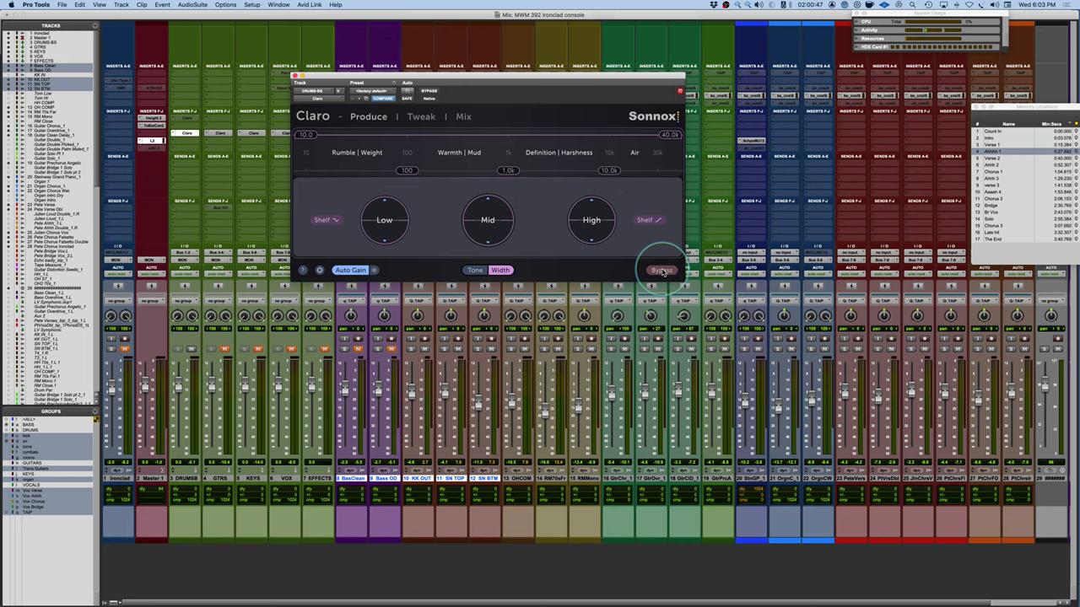
{"action": "left_click", "coordinate": [474, 269]}
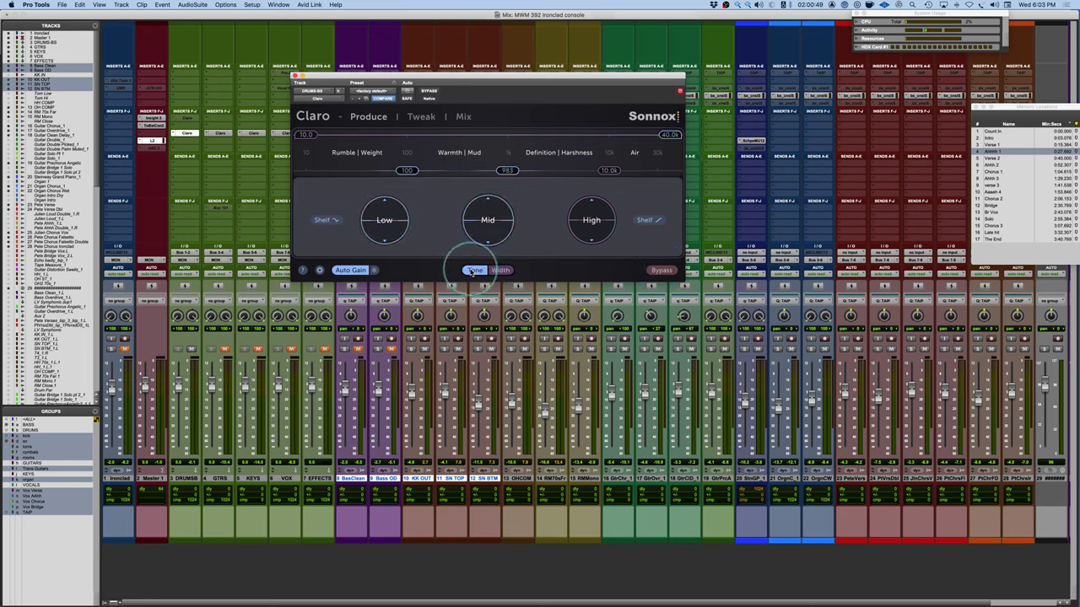
- Examine the plug-in's help options and its preferences, including the display scale choices, and close them
{"action": "left_click", "coordinate": [303, 271]}
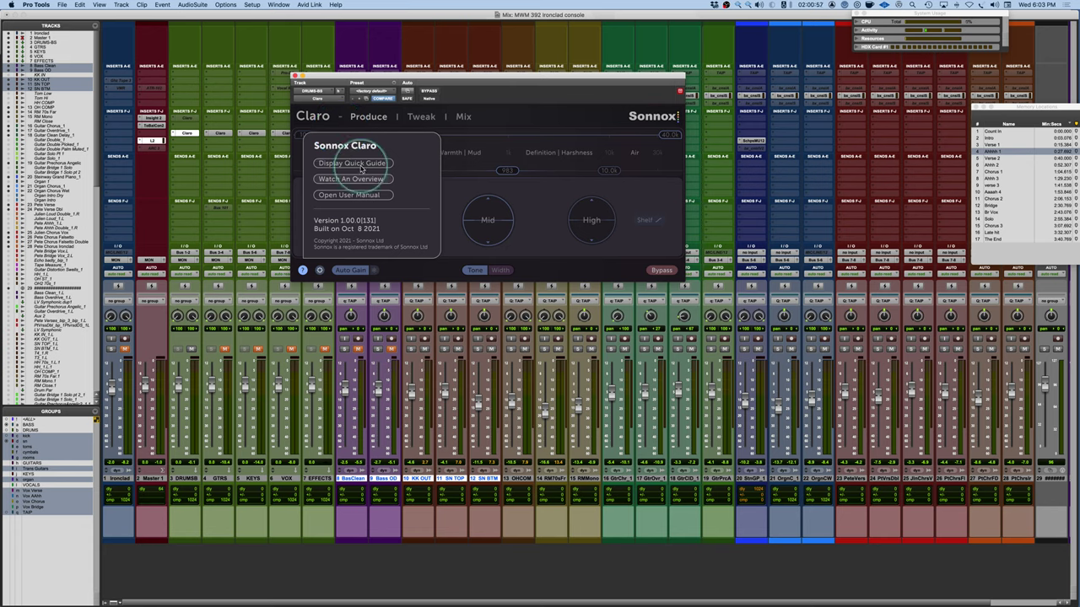
{"action": "left_click", "coordinate": [447, 242]}
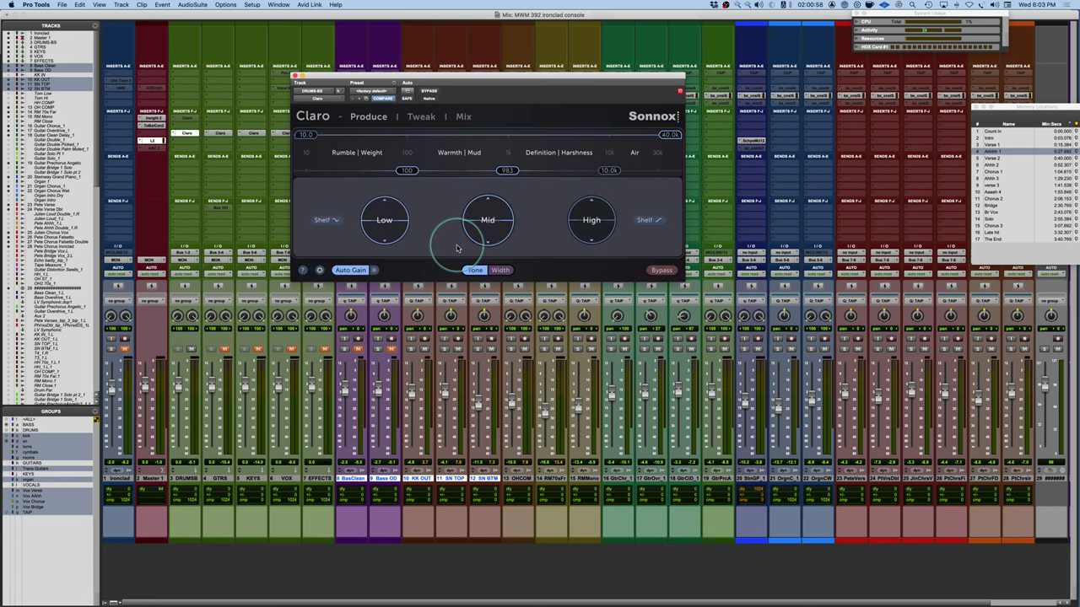
{"action": "left_click", "coordinate": [320, 270]}
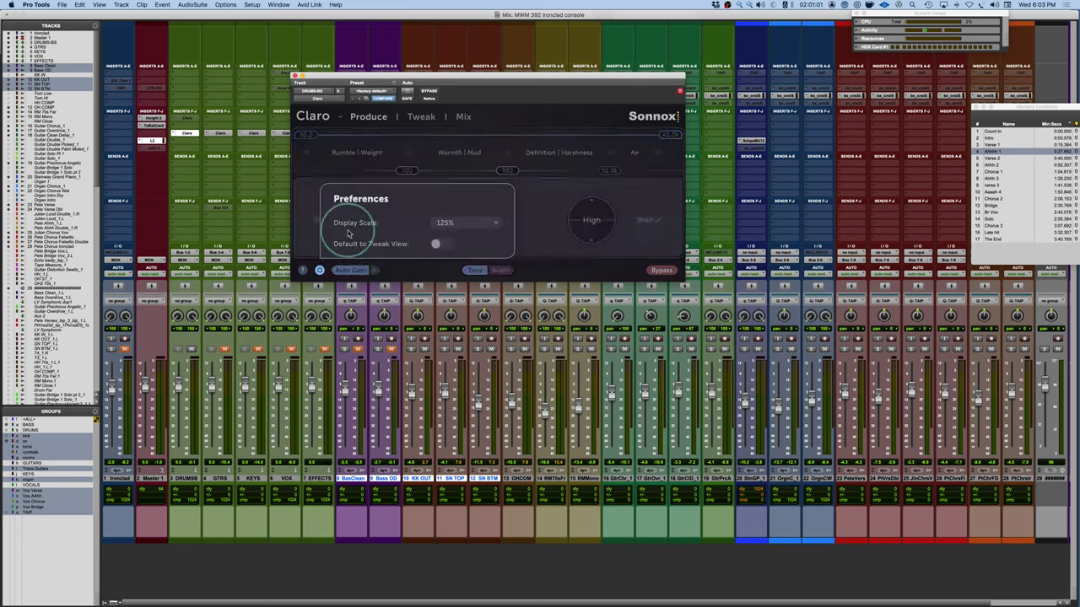
{"action": "left_click", "coordinate": [496, 226]}
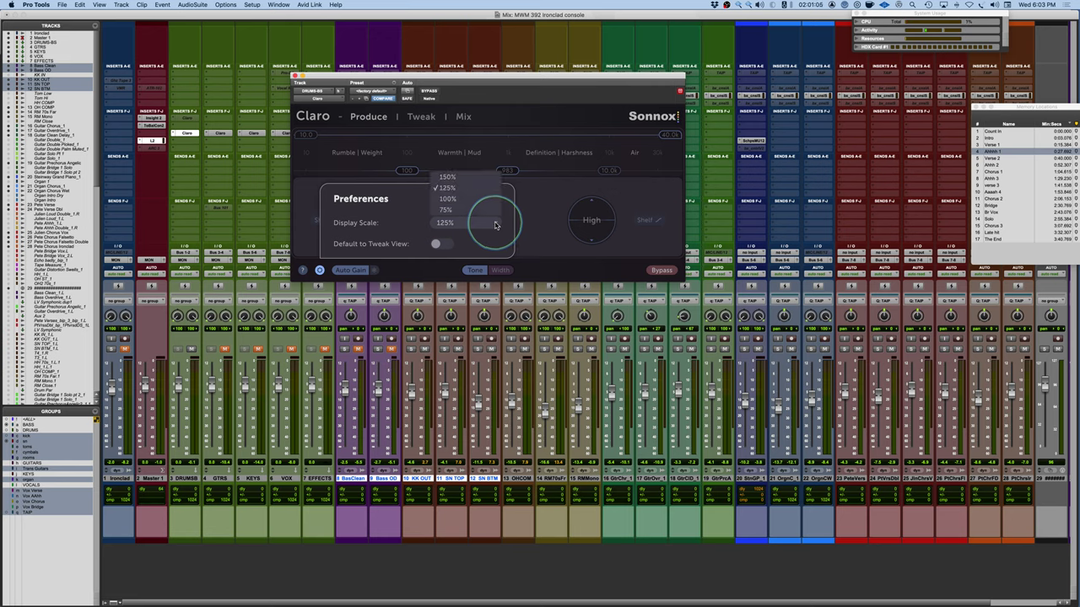
{"action": "left_click", "coordinate": [410, 212]}
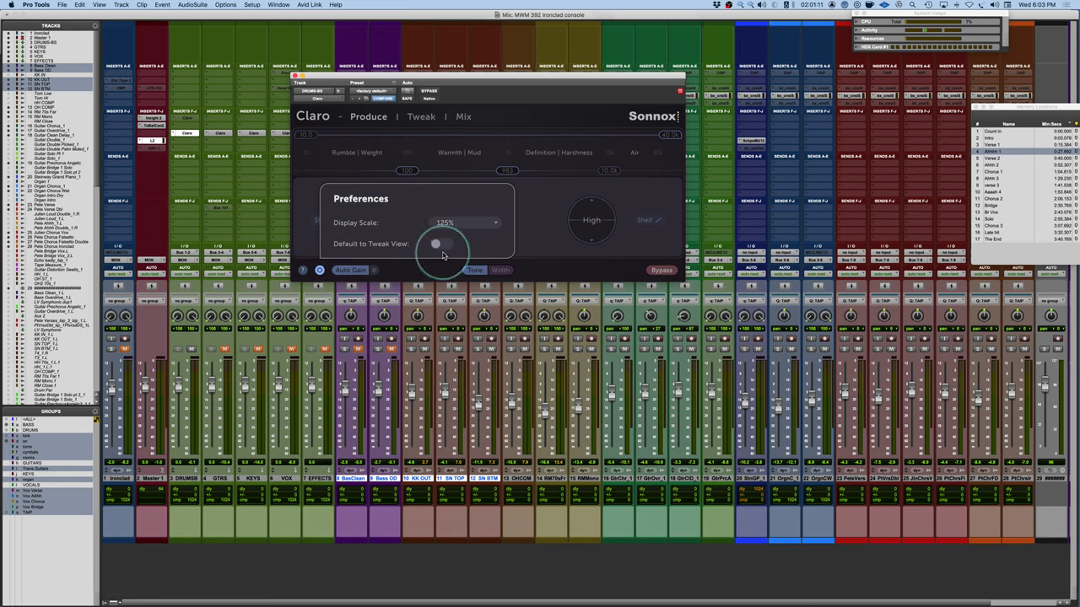
{"action": "left_click", "coordinate": [534, 214]}
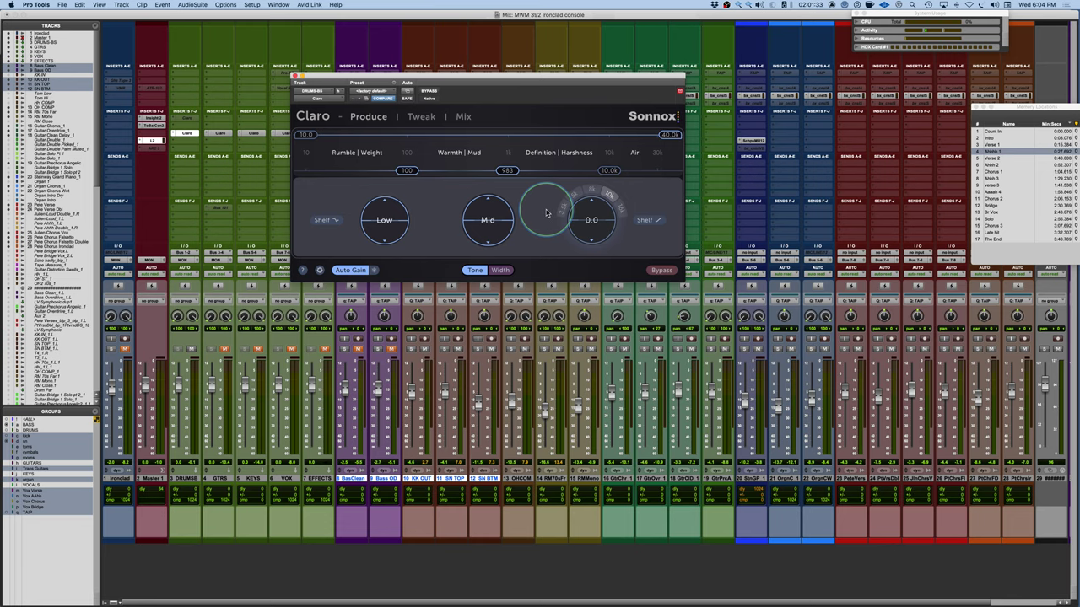
- Boost the Low band about 4.4 dB at 100 Hz, cut the Mid band at 200 Hz, and raise the High band to 3.66 dB
{"action": "left_click", "coordinate": [418, 118]}
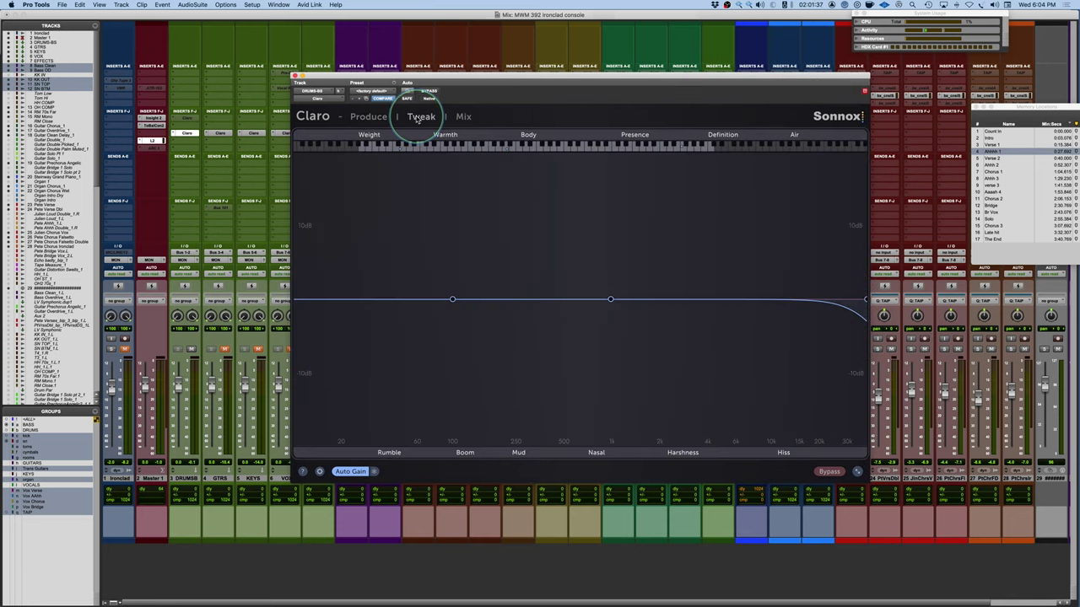
{"action": "left_click", "coordinate": [366, 116]}
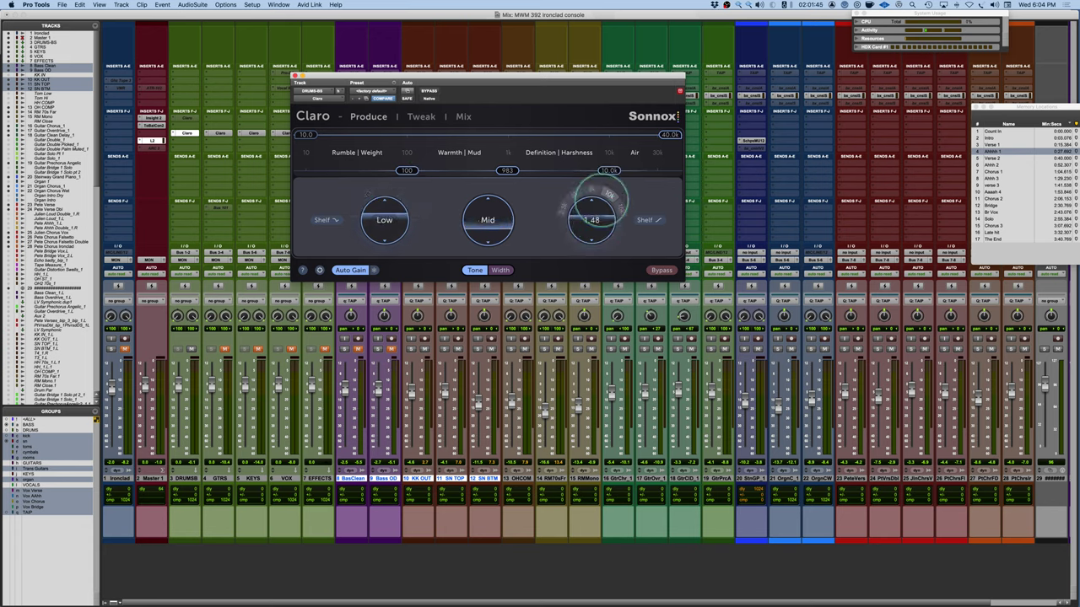
{"action": "left_click_drag", "start_coordinate": [470, 212], "coordinate": [434, 226]}
{"action": "left_click_drag", "start_coordinate": [363, 211], "coordinate": [399, 187]}
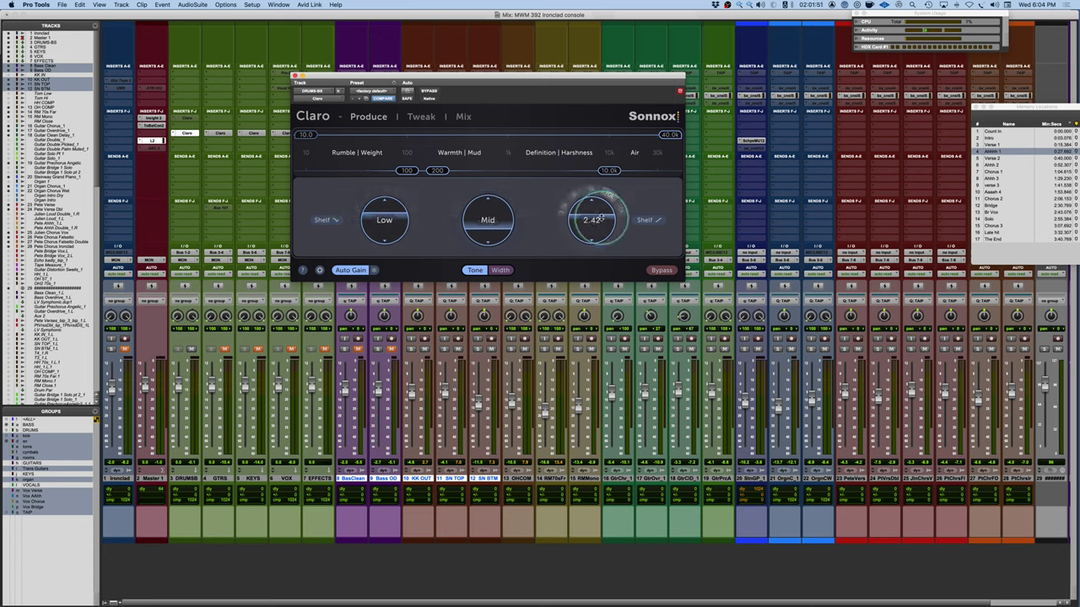
{"action": "mouse_move", "coordinate": [597, 202]}
{"action": "left_mouse_down"}
{"action": "mouse_move", "coordinate": [607, 195]}
{"action": "mouse_move", "coordinate": [584, 205]}
{"action": "left_mouse_up"}
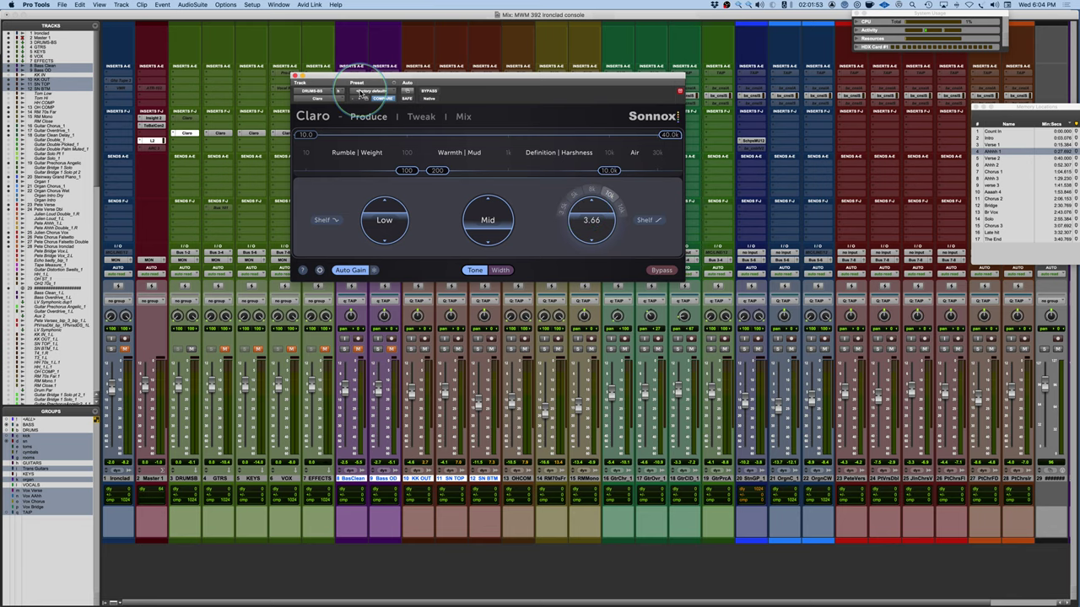
- Examine the 100 Hz band's stereo placement and filter shape options on the Tweak curve, and slightly enlarge the plug-in window
{"action": "left_click", "coordinate": [410, 120]}
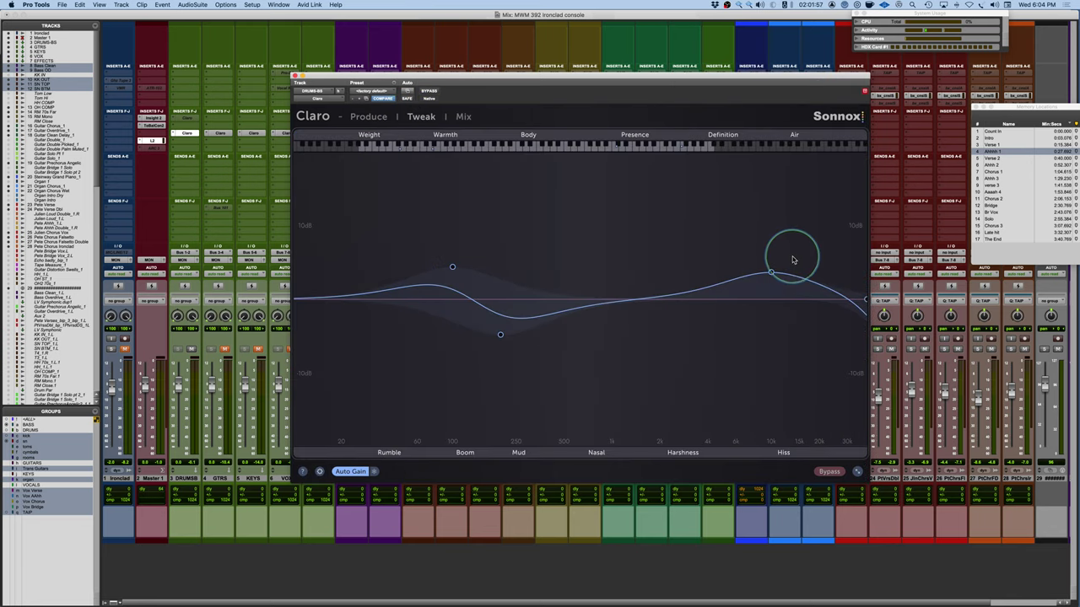
{"action": "left_click", "coordinate": [453, 268]}
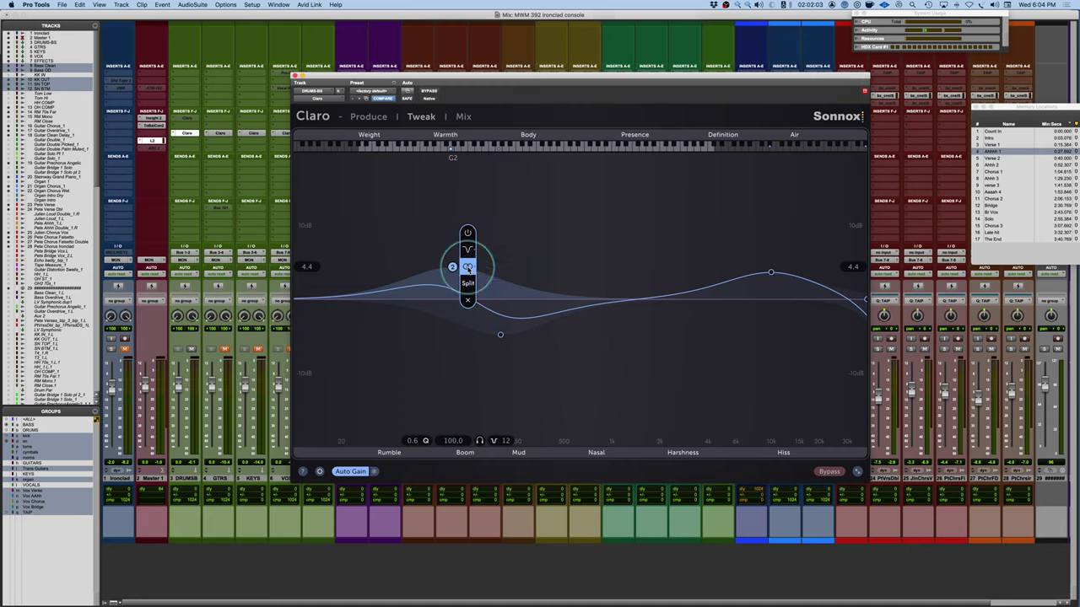
{"action": "left_click", "coordinate": [468, 266]}
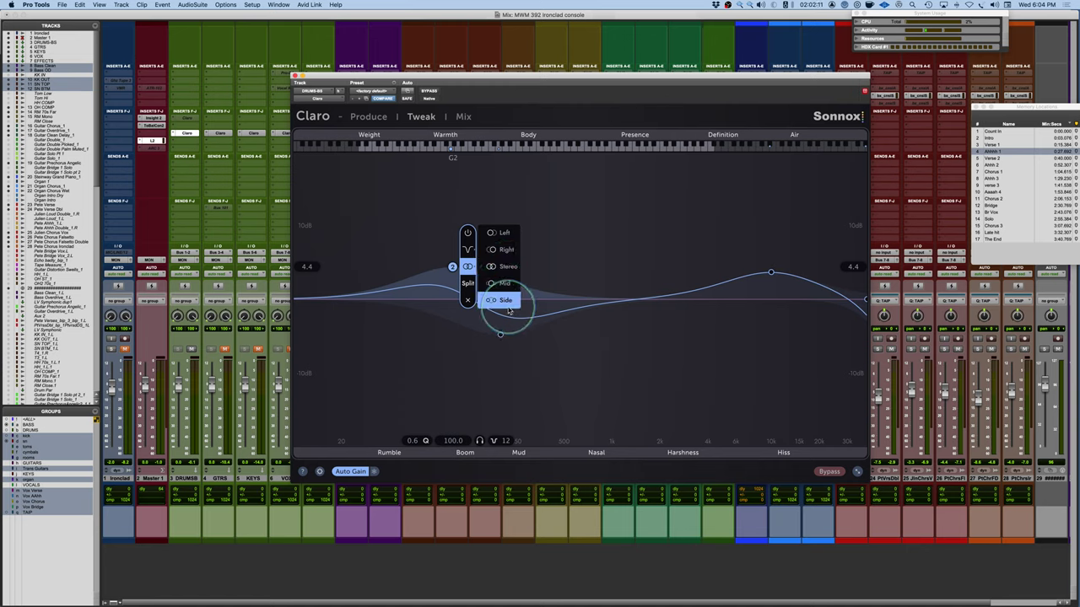
{"action": "left_click", "coordinate": [469, 251]}
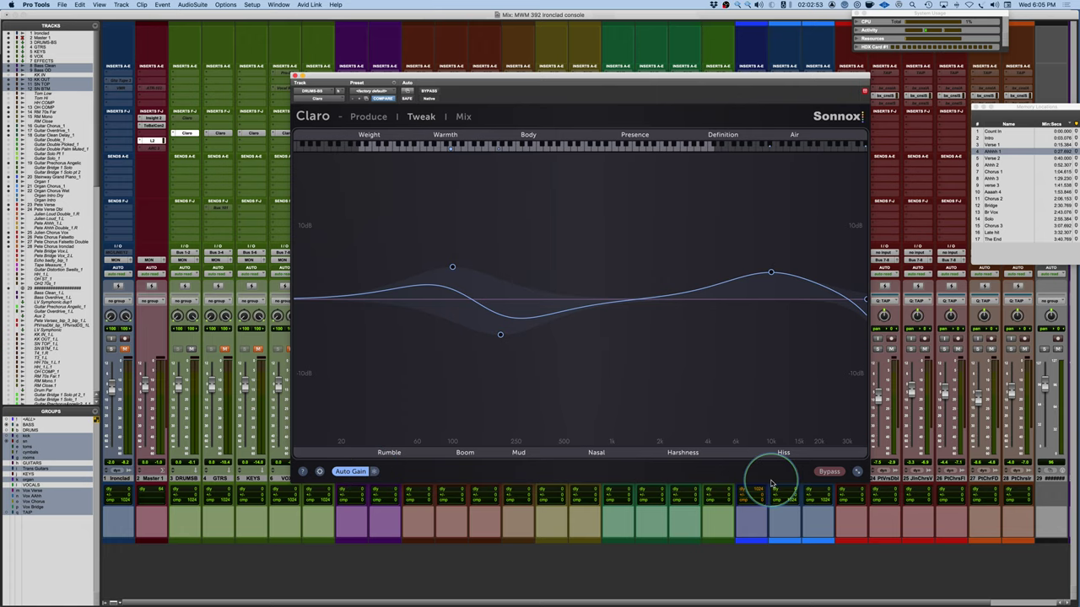
{"action": "mouse_move", "coordinate": [858, 469]}
{"action": "left_mouse_down"}
{"action": "mouse_move", "coordinate": [882, 489]}
{"action": "mouse_move", "coordinate": [856, 467]}
{"action": "mouse_move", "coordinate": [859, 477]}
{"action": "left_mouse_up"}
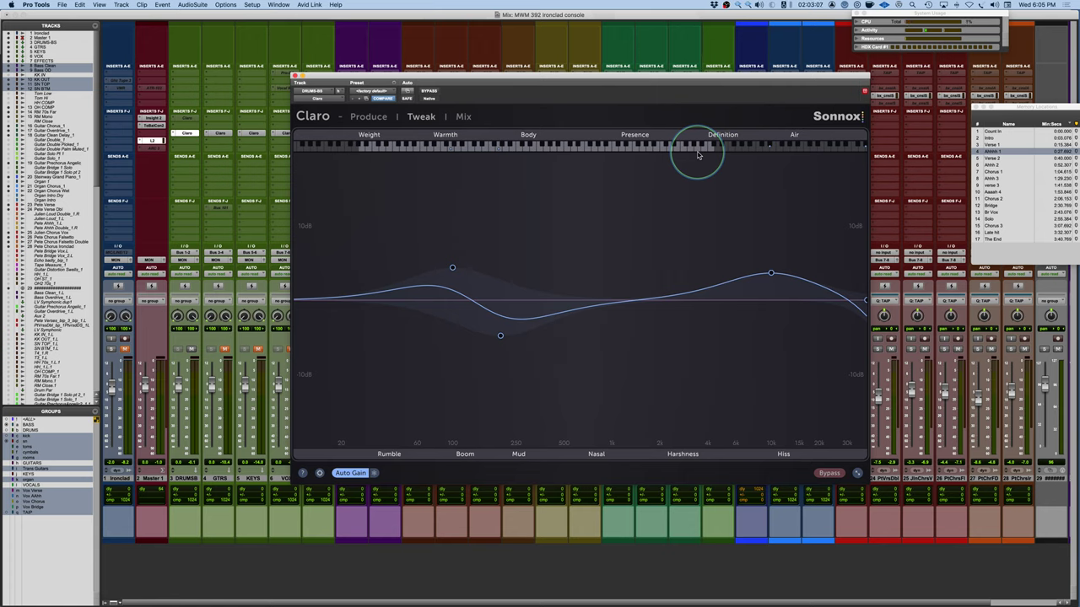
- Narrow the Low width to -4.33 at 100 Hz, widen the High to about 4.7 at 5.0k, and show the result on the Tweak curve
{"action": "left_click", "coordinate": [368, 118]}
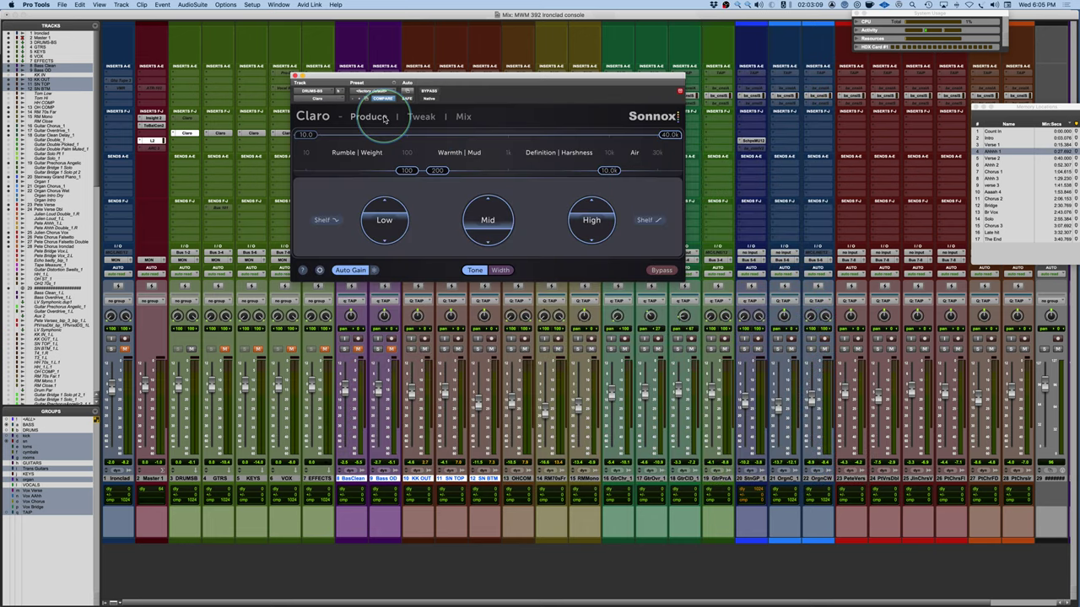
{"action": "left_click", "coordinate": [501, 270]}
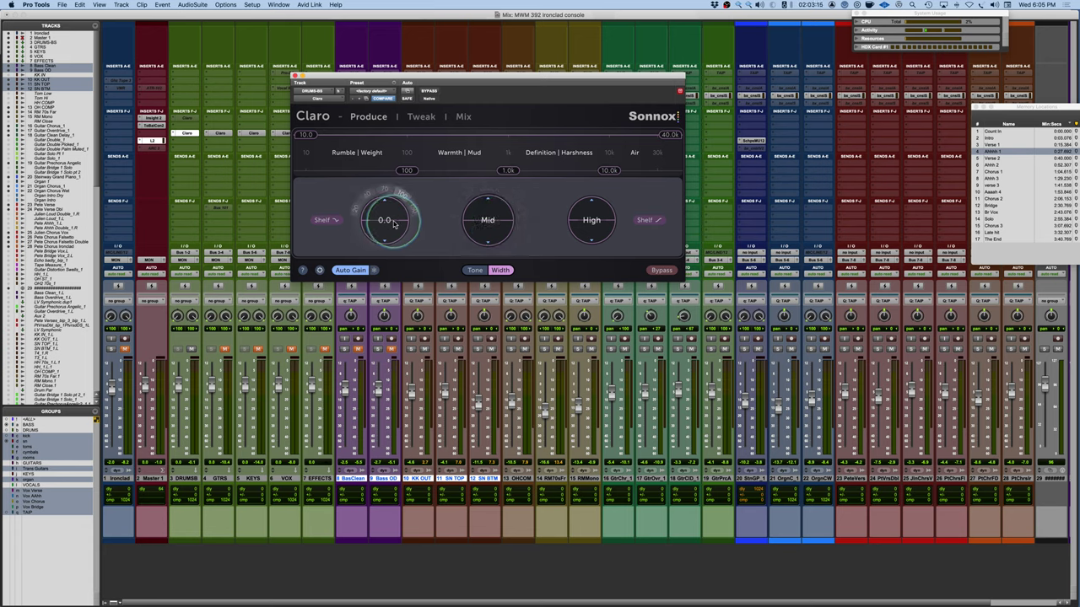
{"action": "left_click_drag", "start_coordinate": [385, 224], "coordinate": [396, 263]}
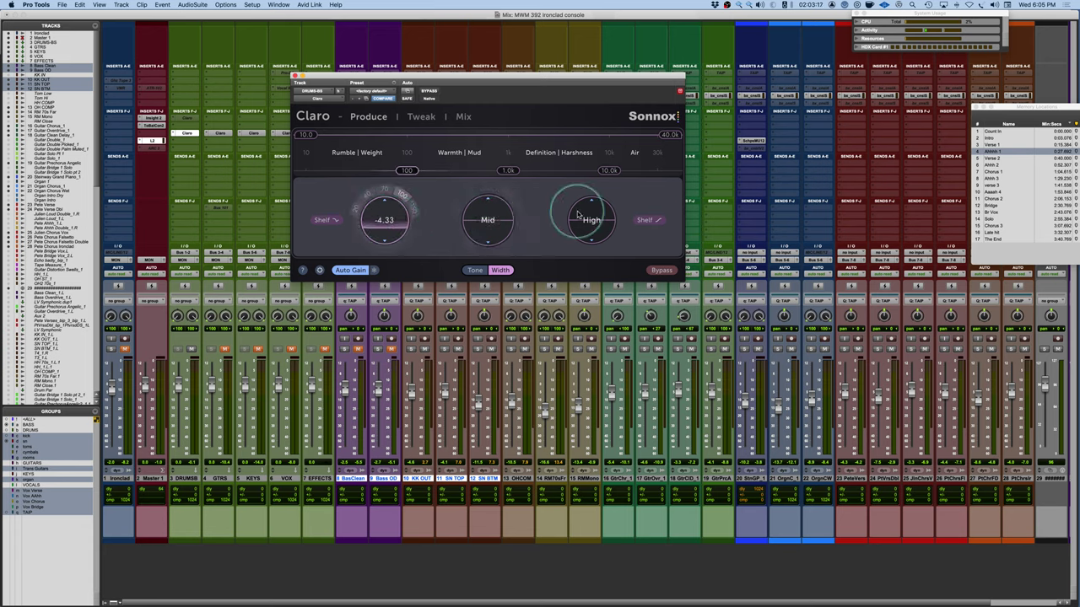
{"action": "mouse_move", "coordinate": [595, 226]}
{"action": "left_mouse_down"}
{"action": "mouse_move", "coordinate": [612, 245]}
{"action": "mouse_move", "coordinate": [604, 172]}
{"action": "left_mouse_up"}
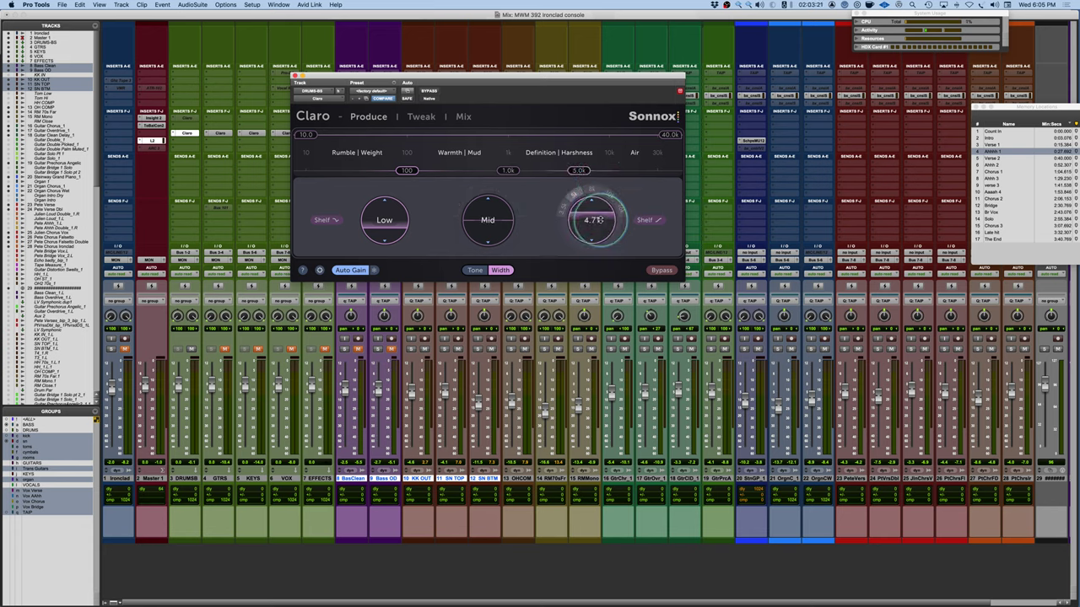
{"action": "left_click", "coordinate": [419, 118]}
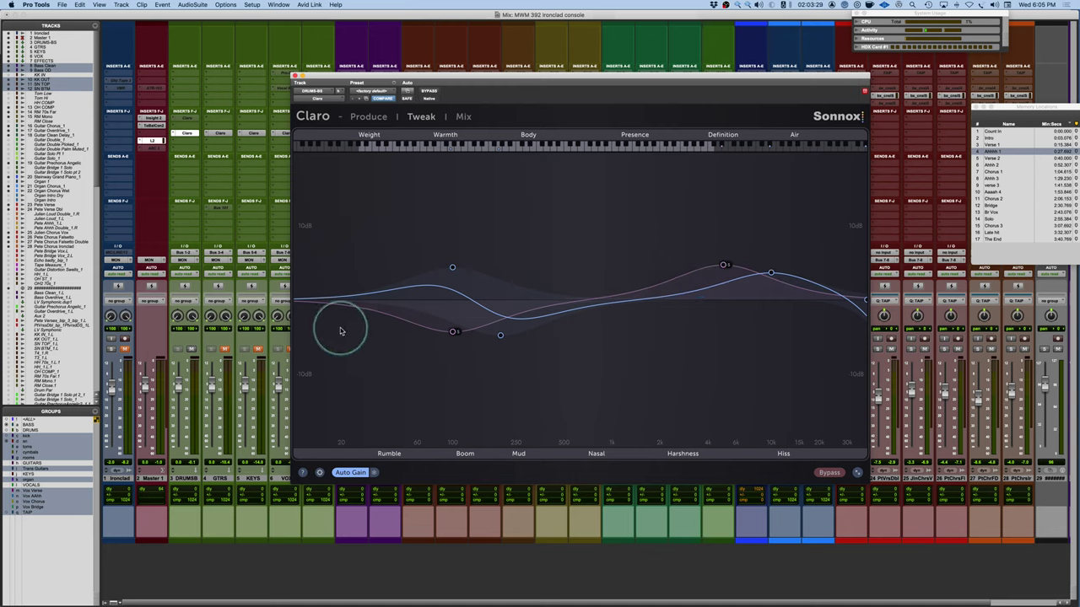
- Try steeper filter slopes up to 120 on the 100 Hz width band and return it to 12
{"action": "left_click", "coordinate": [453, 332]}
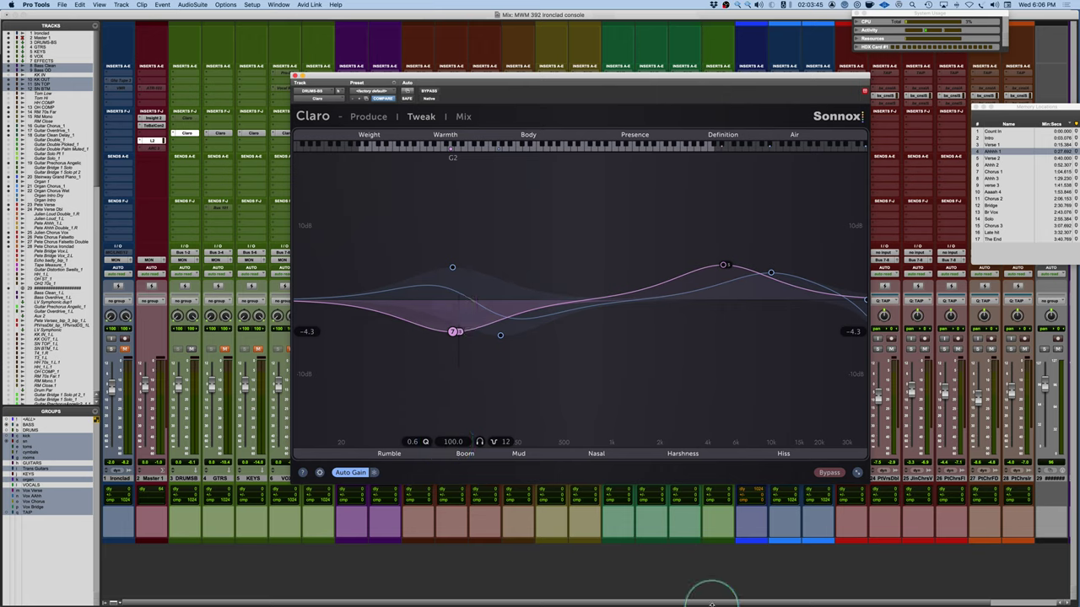
{"action": "left_click_drag", "start_coordinate": [500, 442], "coordinate": [504, 388]}
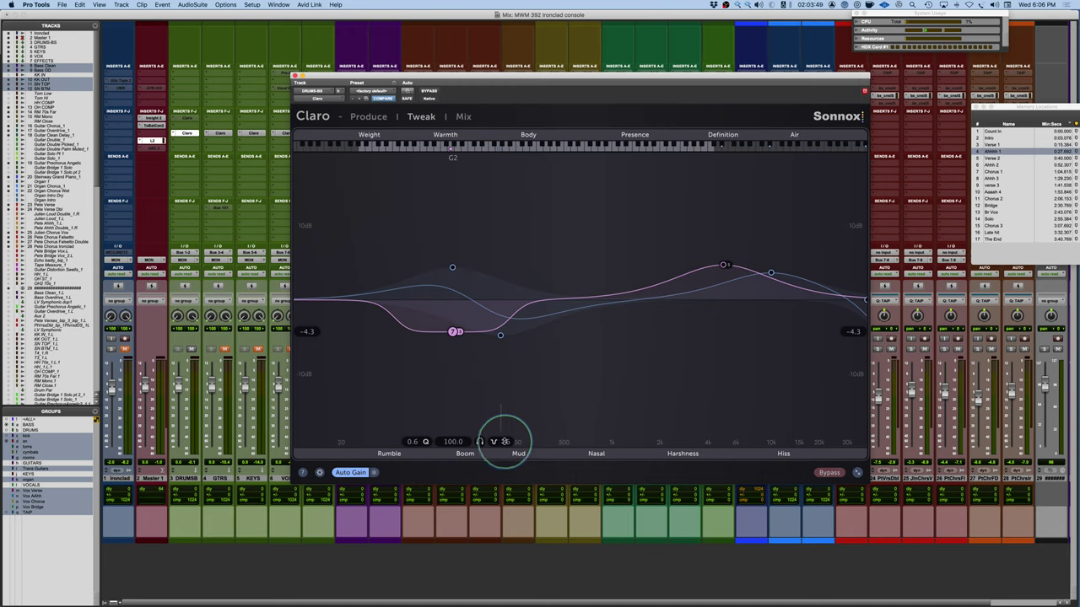
{"action": "left_click_drag", "start_coordinate": [503, 441], "coordinate": [507, 292]}
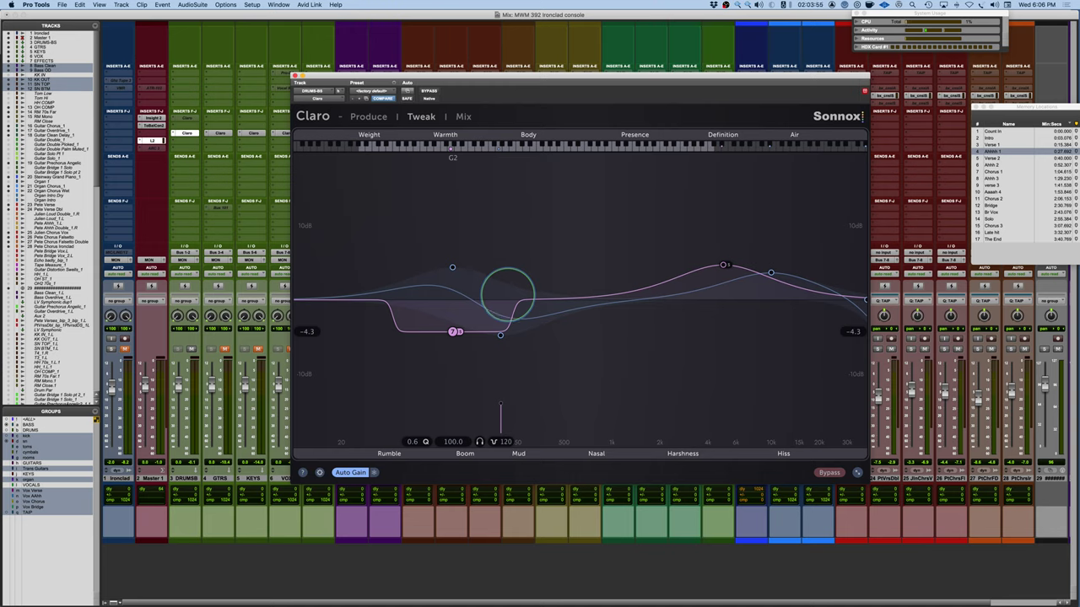
{"action": "left_click_drag", "start_coordinate": [499, 453], "coordinate": [496, 555]}
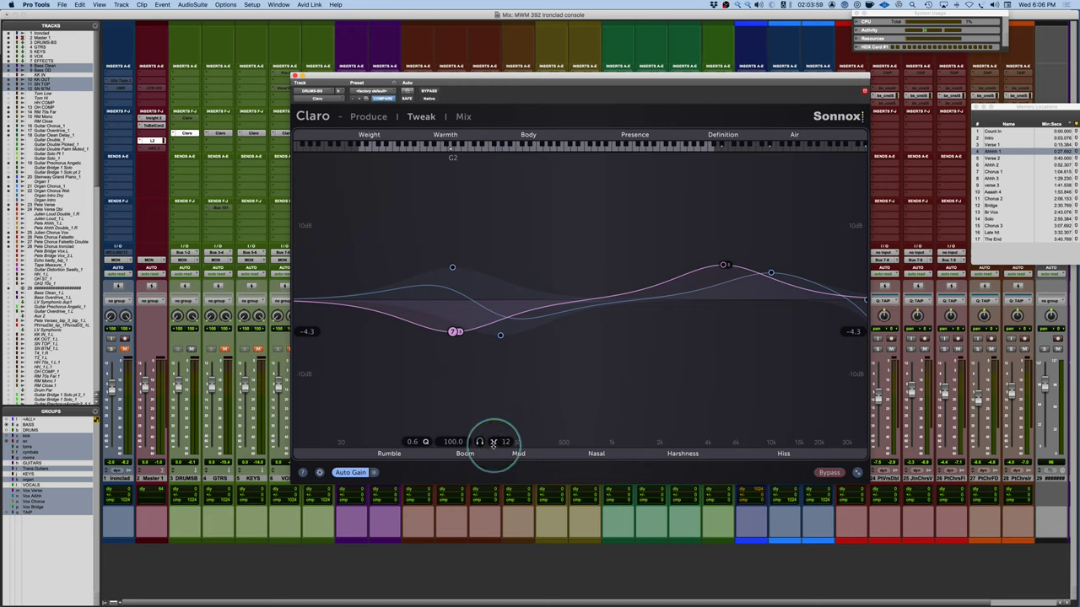
{"action": "left_click_drag", "start_coordinate": [501, 445], "coordinate": [498, 290]}
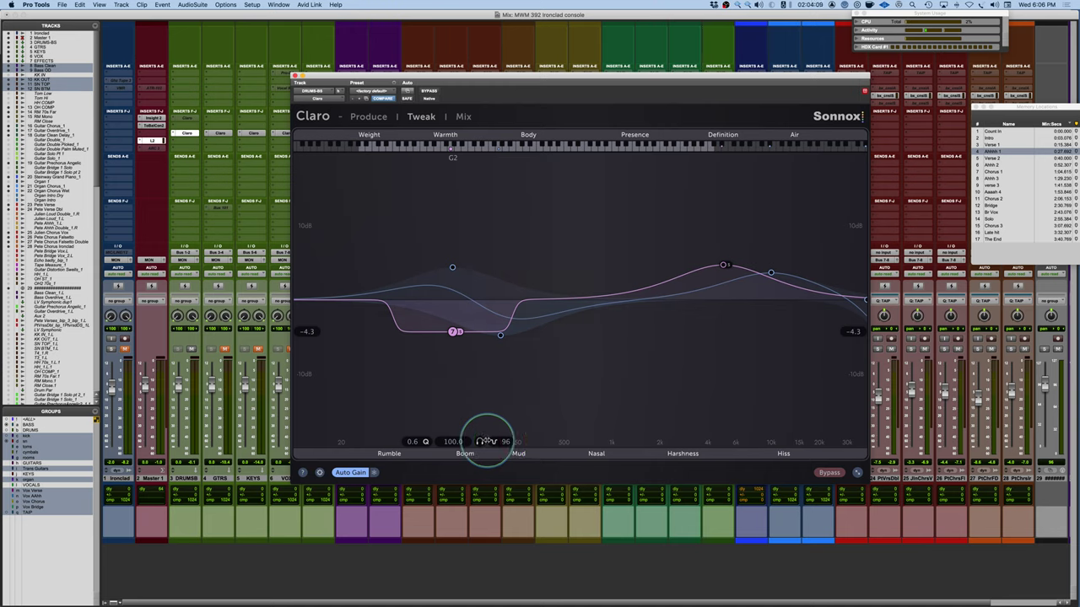
{"action": "left_click", "coordinate": [498, 442]}
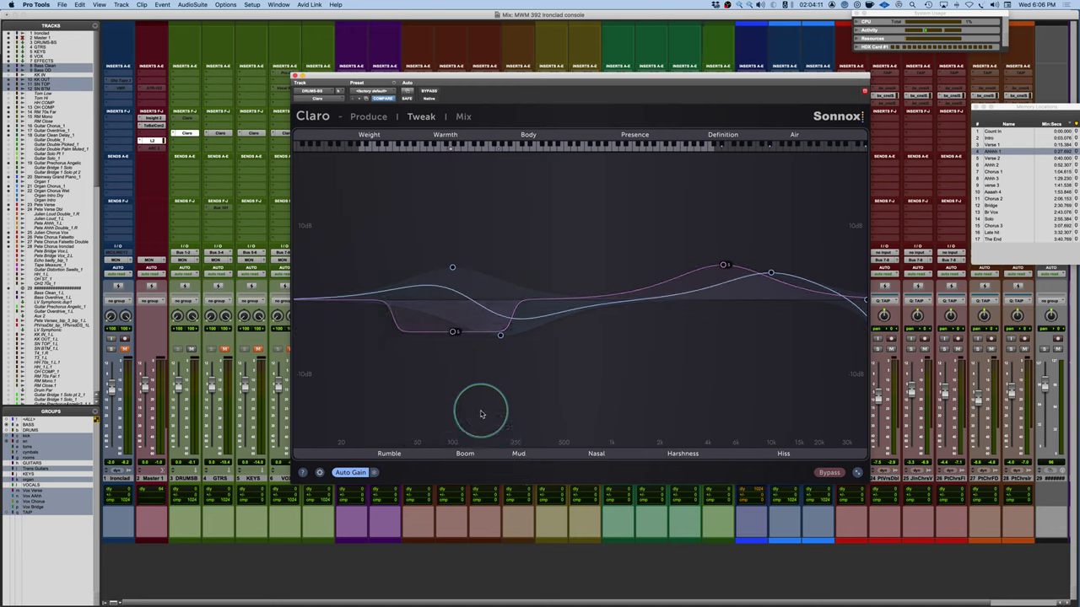
{"action": "left_click", "coordinate": [454, 331]}
{"action": "left_click_drag", "start_coordinate": [500, 453], "coordinate": [489, 554]}
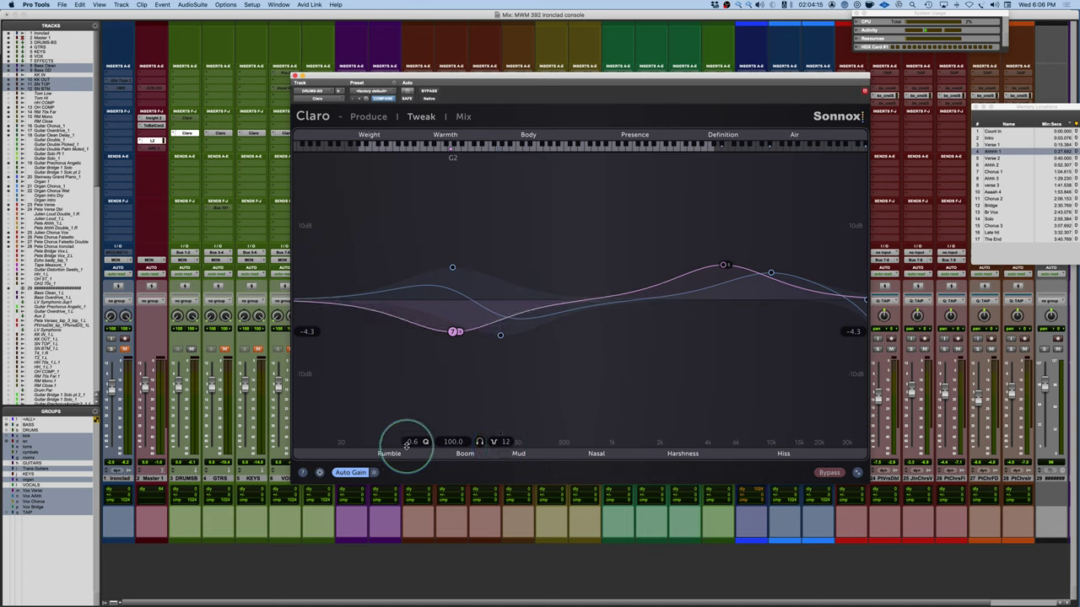
- Tighten the 100 Hz width band to a Q of 2.5 and move it to -5.3 dB at 101.7 Hz
{"action": "mouse_move", "coordinate": [413, 441]}
{"action": "left_mouse_down"}
{"action": "mouse_move", "coordinate": [412, 384]}
{"action": "mouse_move", "coordinate": [411, 440]}
{"action": "left_mouse_up"}
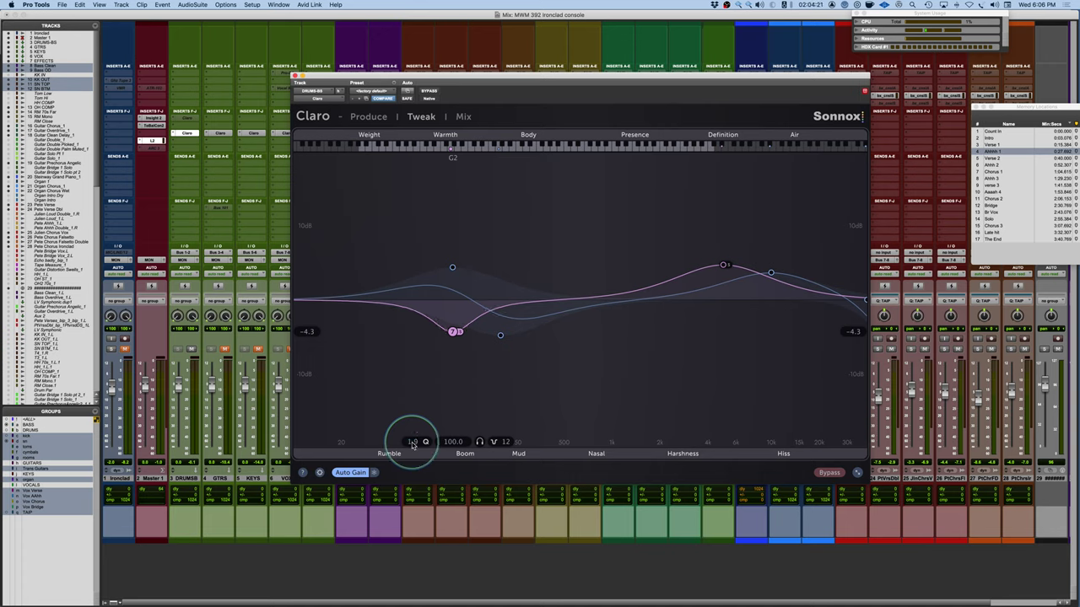
{"action": "left_click", "coordinate": [453, 323]}
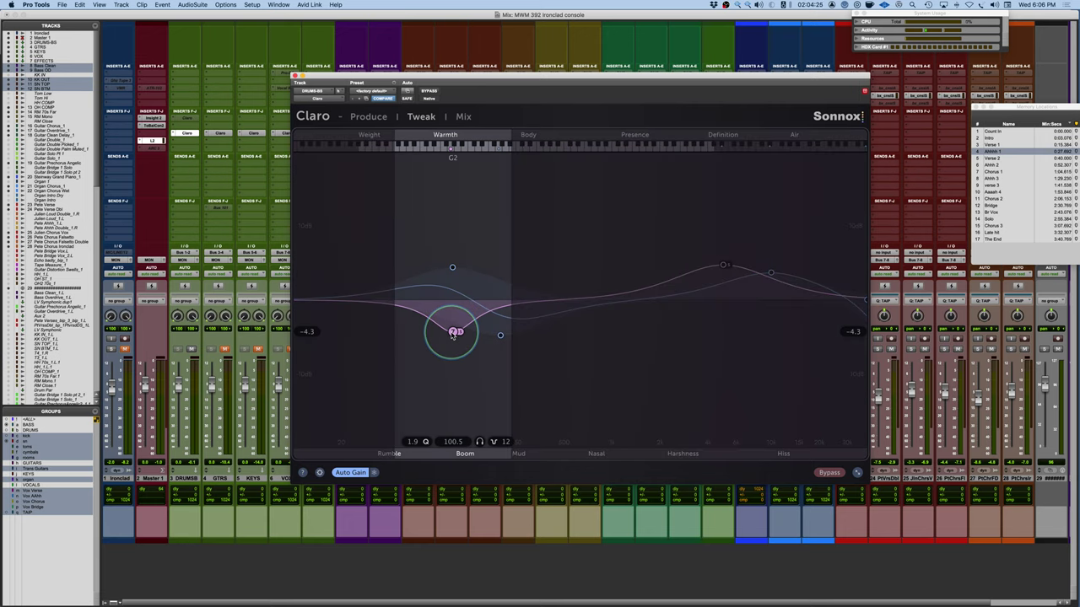
{"action": "left_click_drag", "start_coordinate": [454, 335], "coordinate": [453, 331]}
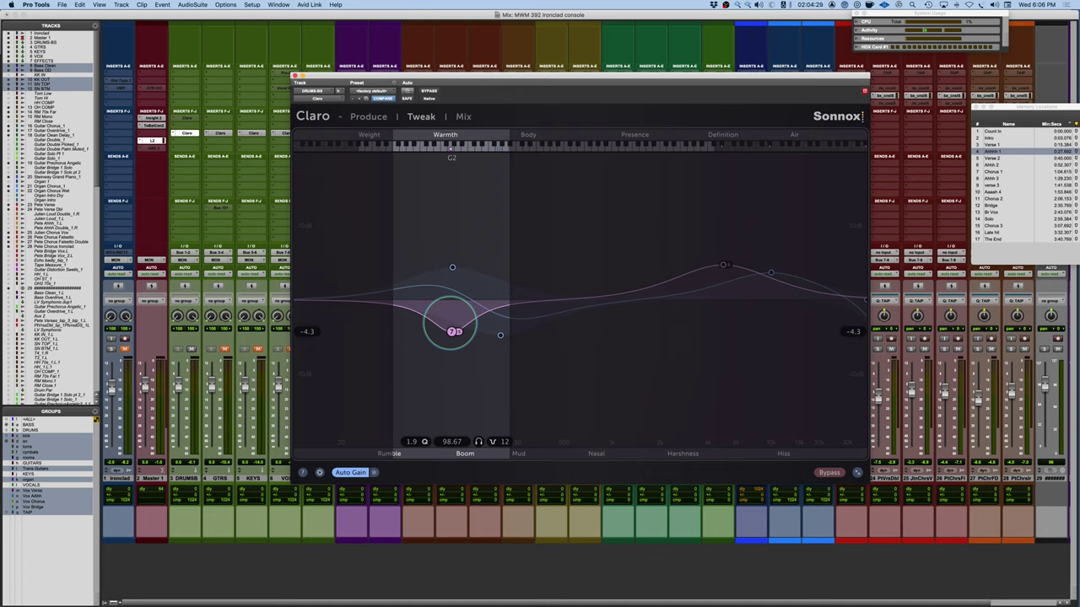
{"action": "scroll", "coordinate": [454, 332], "scroll_direction": "up", "scroll_amount": 2}
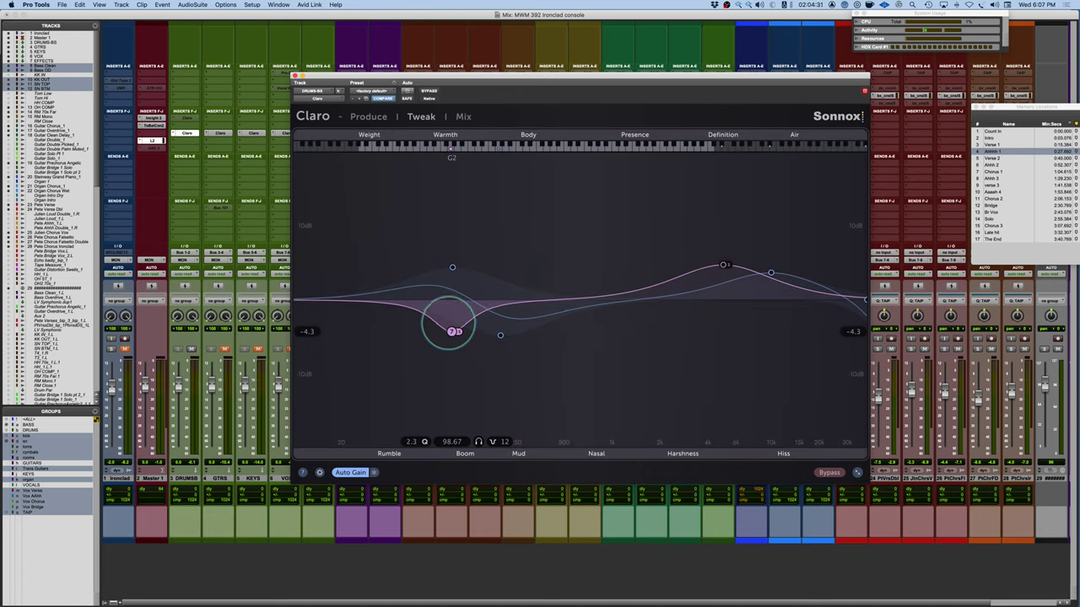
{"action": "scroll", "coordinate": [453, 332], "scroll_direction": "up", "scroll_amount": 1}
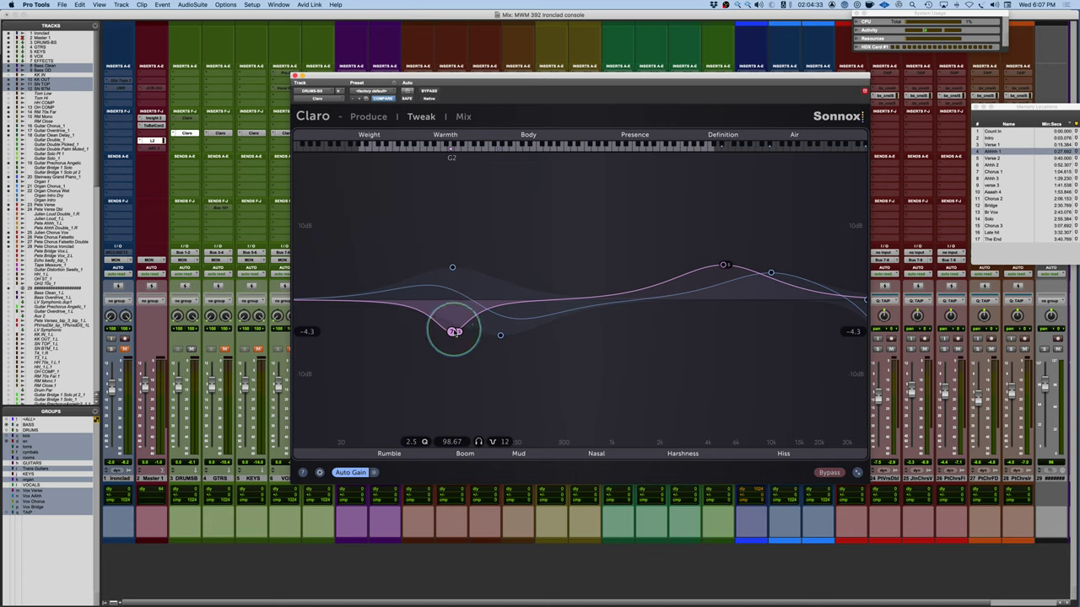
{"action": "mouse_move", "coordinate": [454, 332]}
{"action": "left_mouse_down"}
{"action": "mouse_move", "coordinate": [444, 338]}
{"action": "mouse_move", "coordinate": [455, 340]}
{"action": "left_mouse_up"}
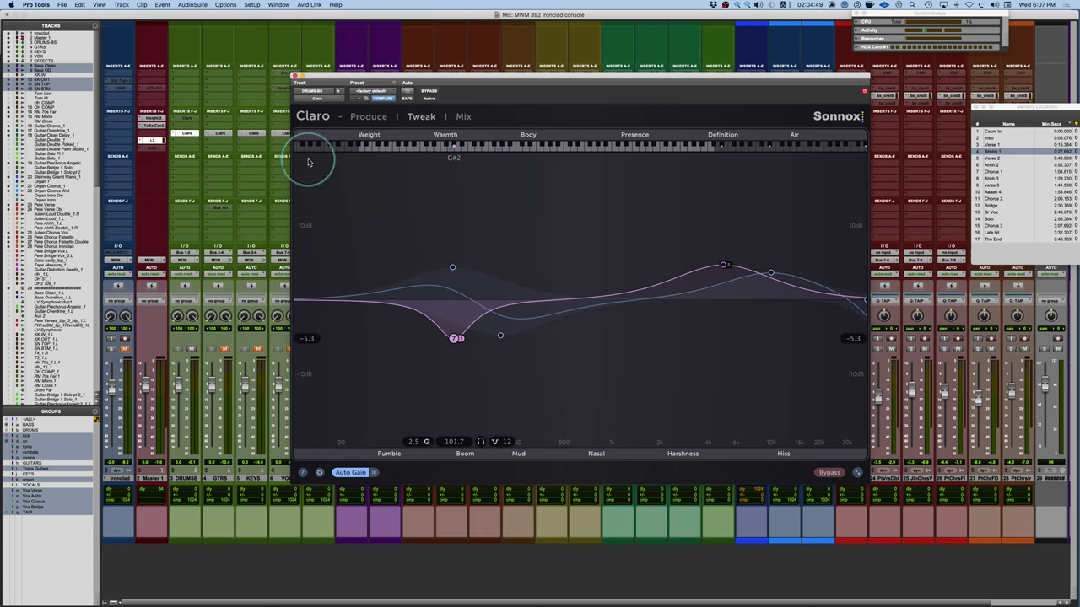
- Open the Mix view and compare the DRUMS-BS curve with those of Bass Clean and Bass OD
{"action": "left_click", "coordinate": [463, 116]}
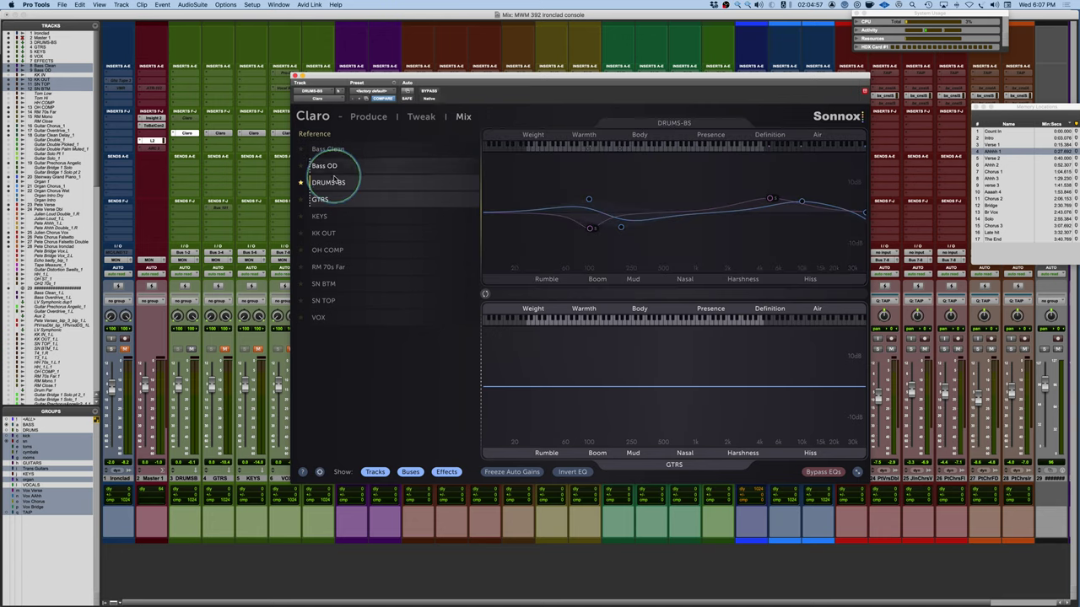
{"action": "left_click", "coordinate": [339, 183]}
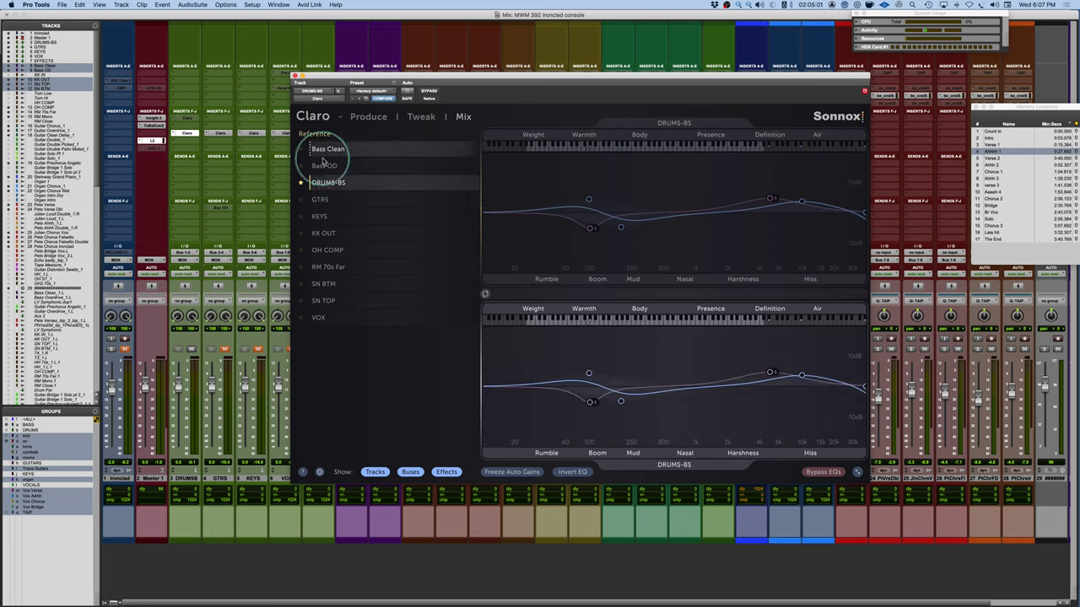
{"action": "left_click", "coordinate": [323, 166]}
{"action": "left_click", "coordinate": [329, 149]}
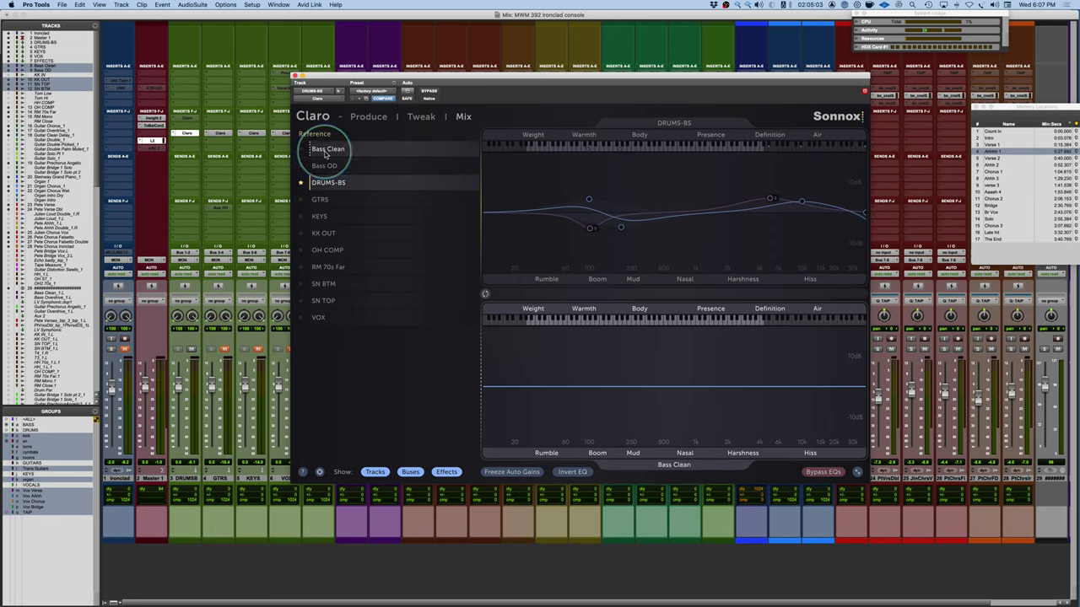
{"action": "left_click", "coordinate": [324, 166]}
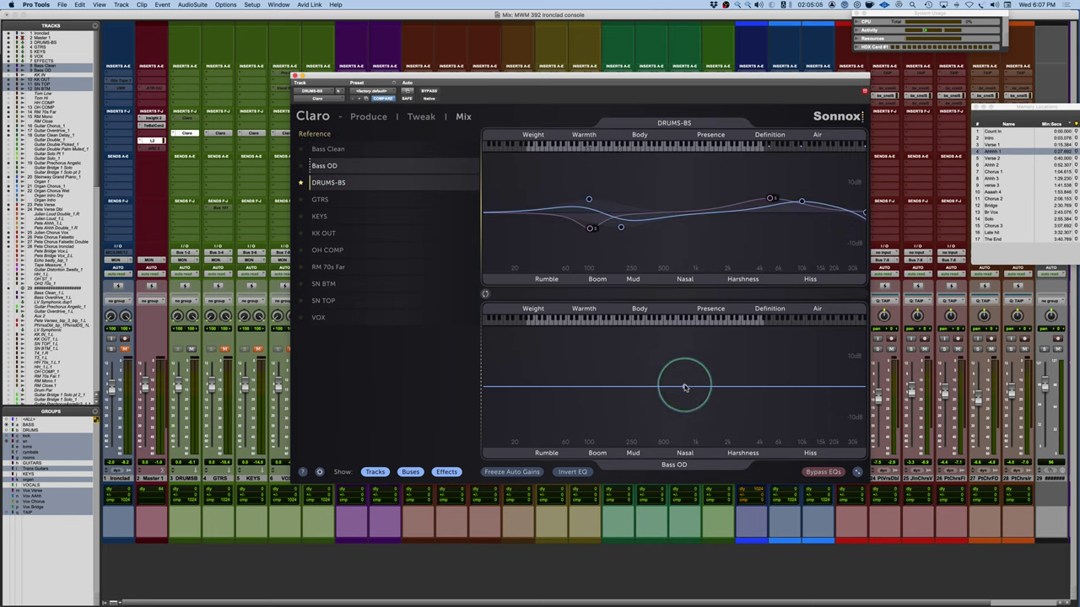
- Make KK OUT the reference track in the Mix view and select Bass OD for comparison beneath it
{"action": "left_click", "coordinate": [328, 235]}
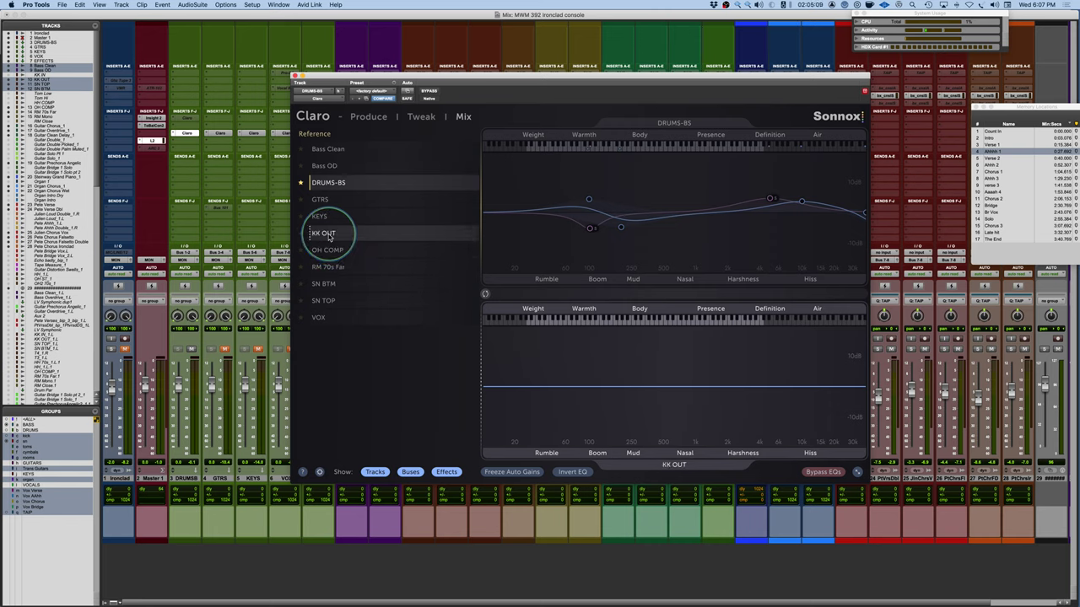
{"action": "left_click", "coordinate": [301, 232]}
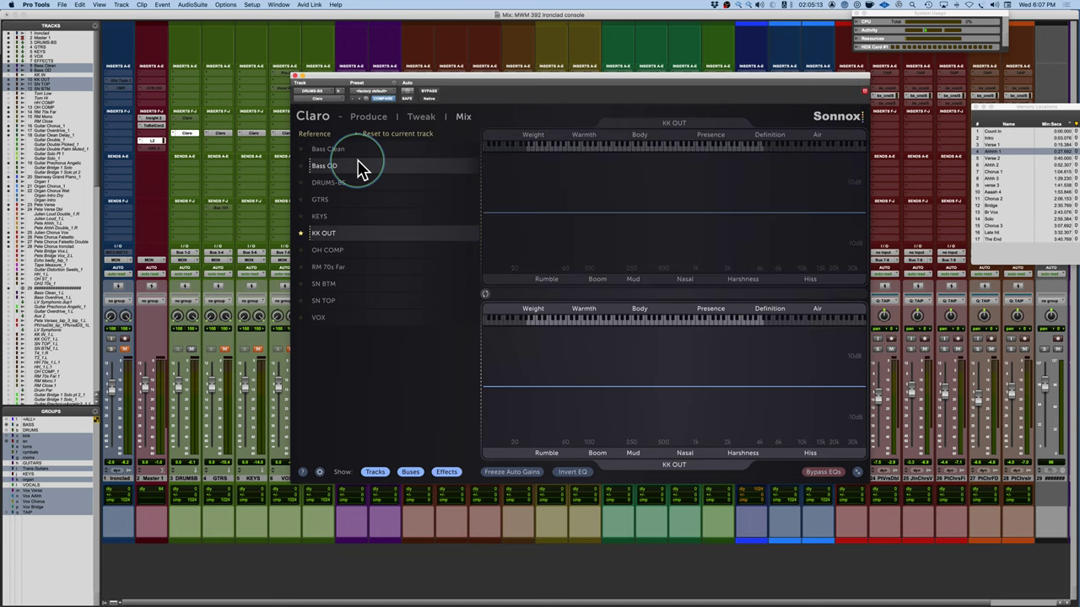
{"action": "left_click", "coordinate": [321, 165]}
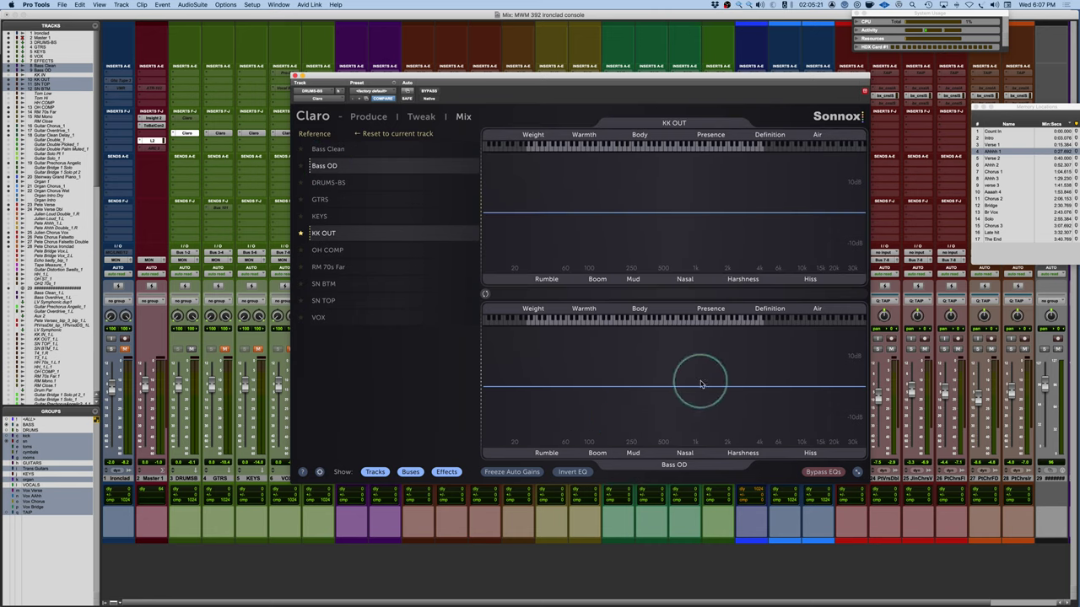
- Enable Invert EQ and boost Bass OD by 5.0 dB at 220.6 Hz, mirroring the band as a cut on KK OUT
{"action": "left_click", "coordinate": [573, 473]}
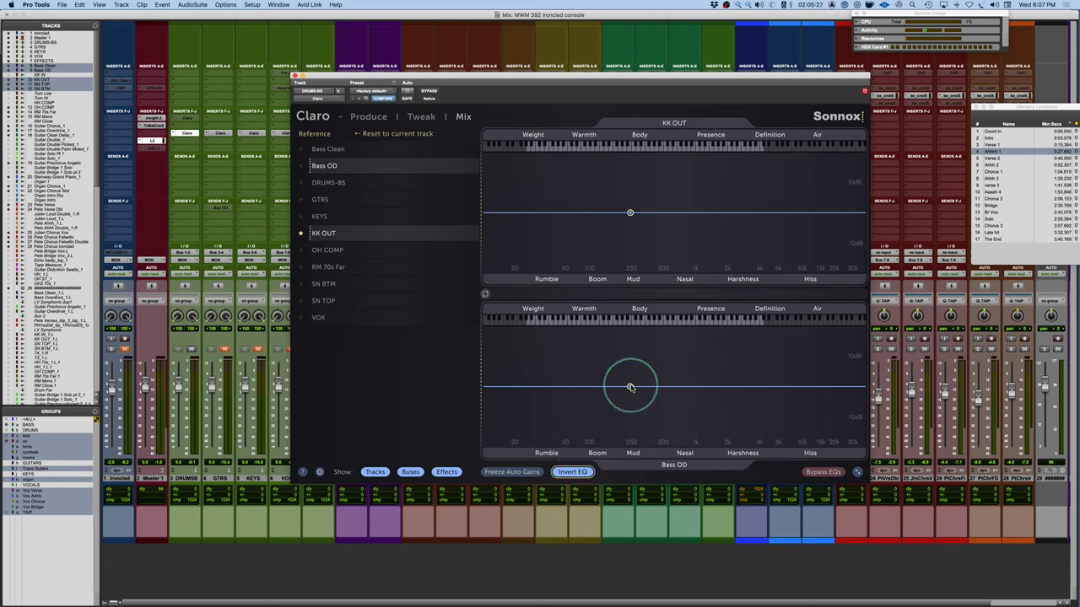
{"action": "left_click_drag", "start_coordinate": [631, 388], "coordinate": [629, 369]}
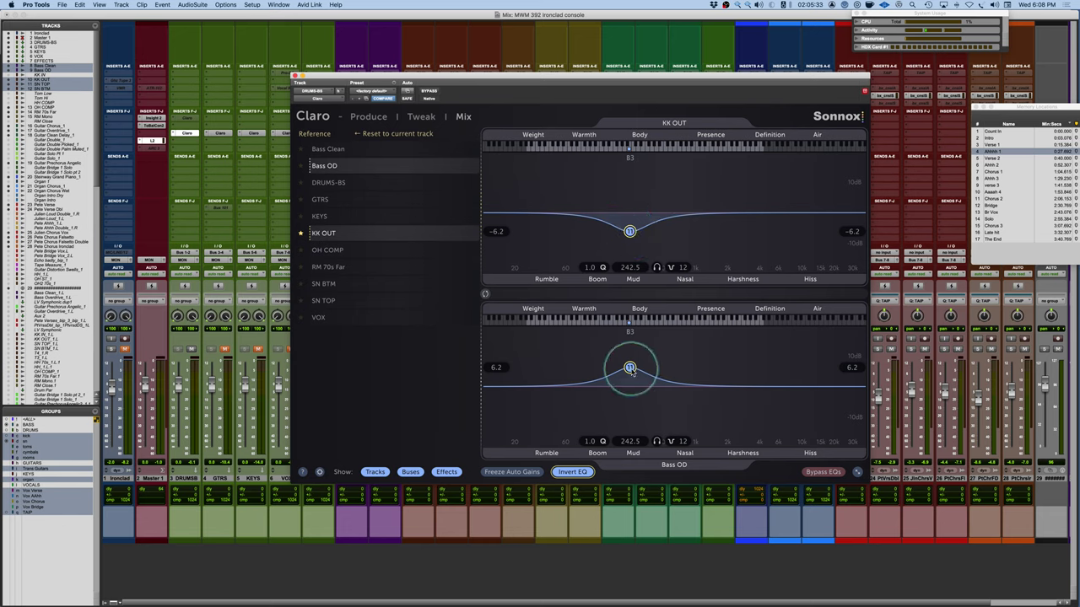
{"action": "left_click_drag", "start_coordinate": [629, 368], "coordinate": [625, 372]}
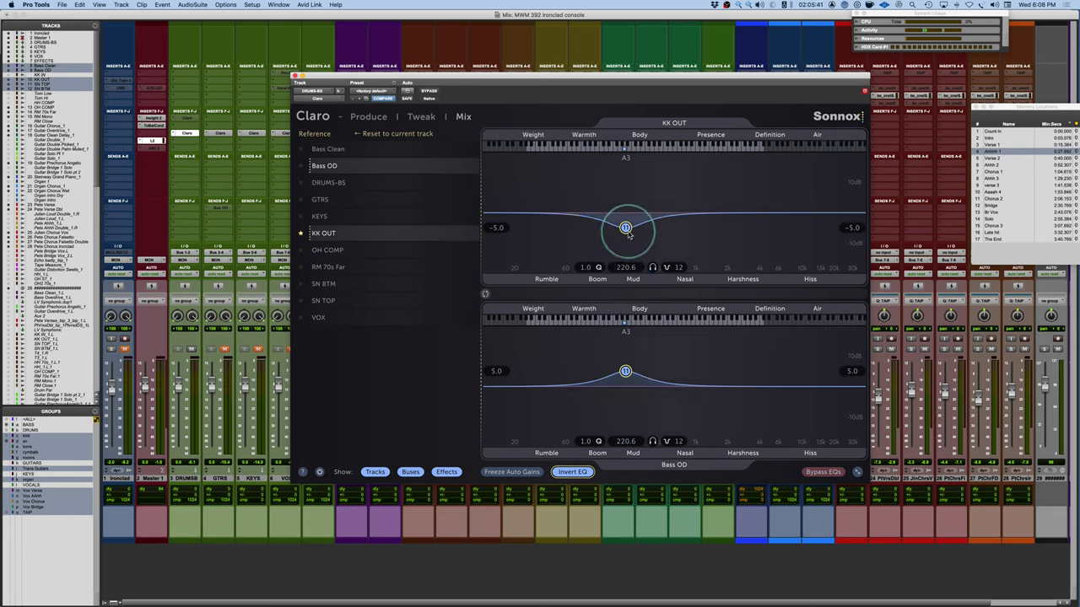
- Disable Invert EQ, reduce the KK OUT cut to -3.3 dB, and widen the Bass OD boost to a Q of 0.5
{"action": "left_click", "coordinate": [573, 474]}
{"action": "left_click_drag", "start_coordinate": [625, 227], "coordinate": [625, 222]}
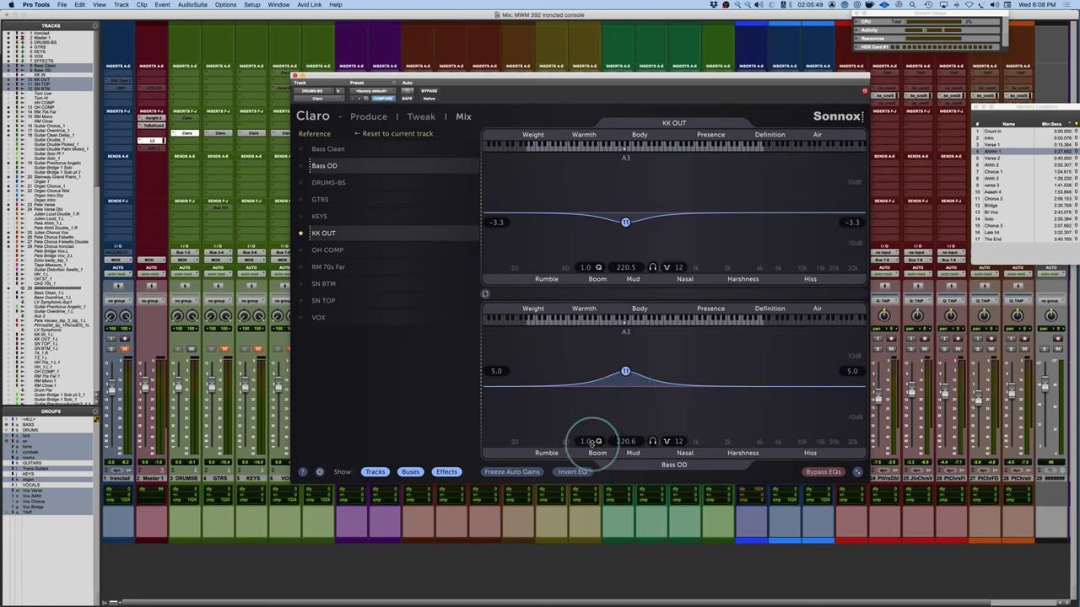
{"action": "mouse_move", "coordinate": [586, 441]}
{"action": "left_mouse_down"}
{"action": "mouse_move", "coordinate": [574, 436]}
{"action": "mouse_move", "coordinate": [584, 442]}
{"action": "left_mouse_up"}
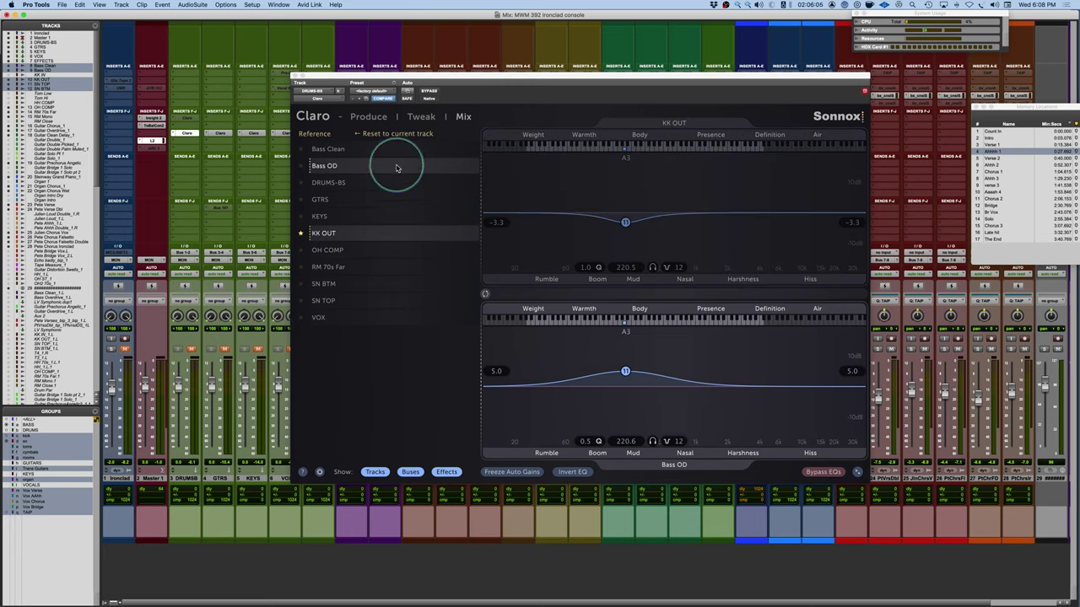
- Play the song, delete the 220 Hz bands from Bass OD and KK OUT, and recall the Verse 1 memory location
{"action": "key", "text": "space"}
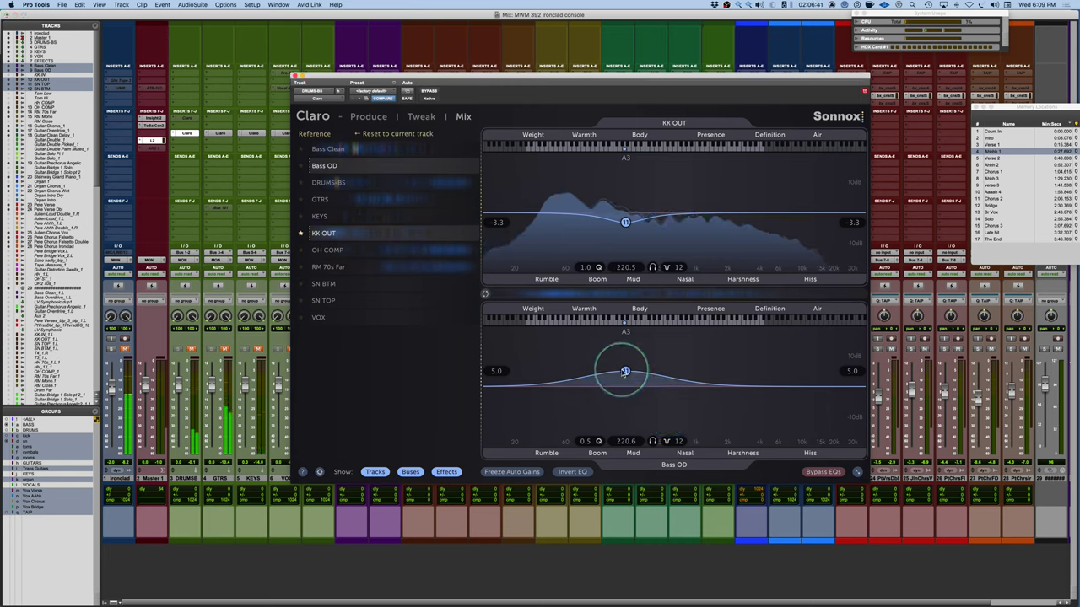
{"action": "mouse_move", "coordinate": [624, 375]}
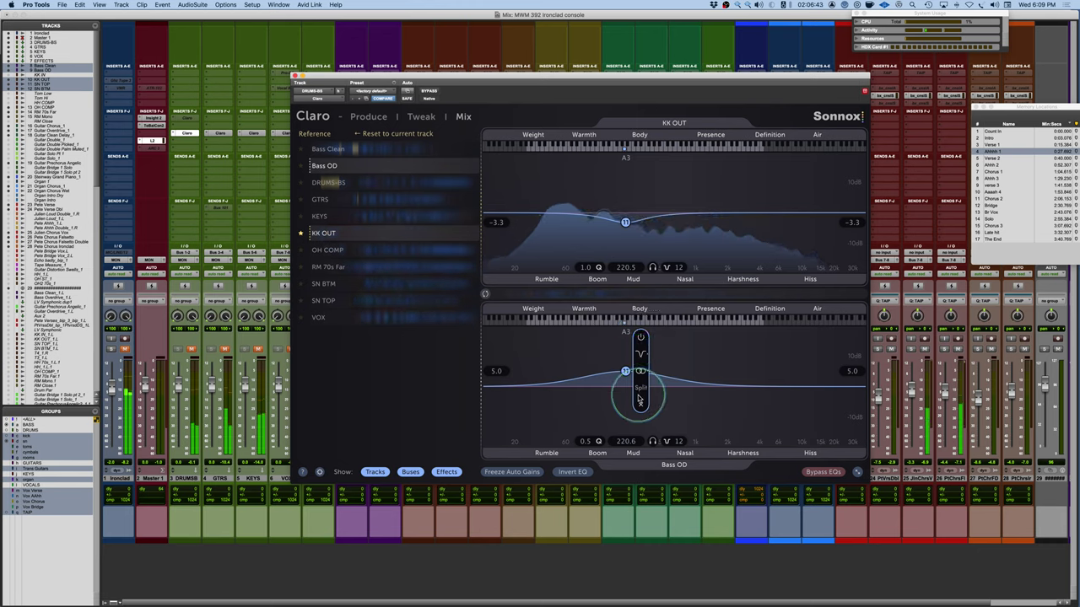
{"action": "left_click", "coordinate": [640, 404]}
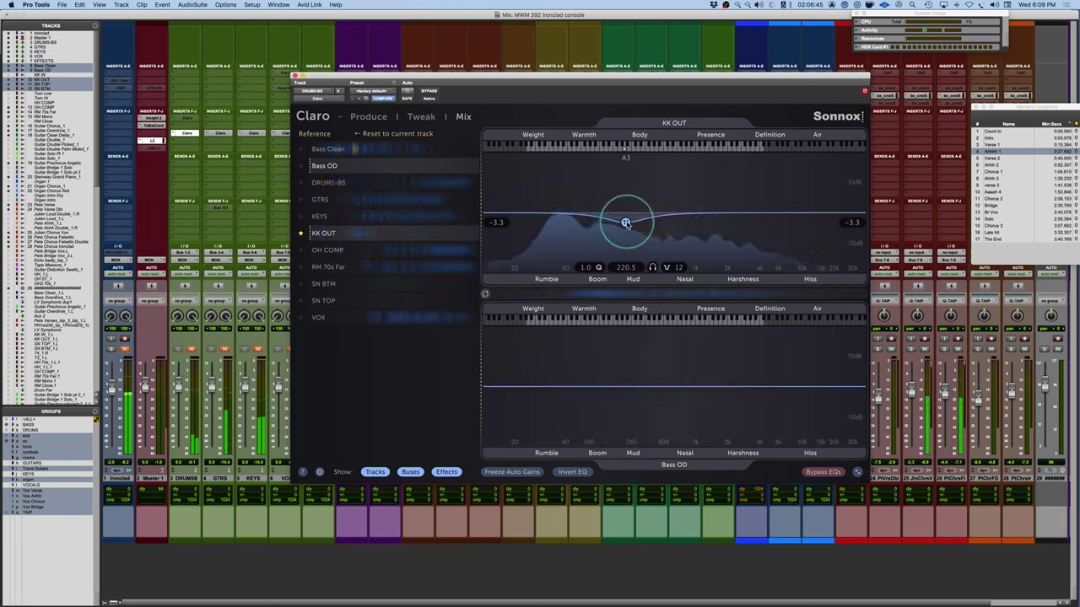
{"action": "mouse_move", "coordinate": [626, 223]}
{"action": "left_click", "coordinate": [640, 255]}
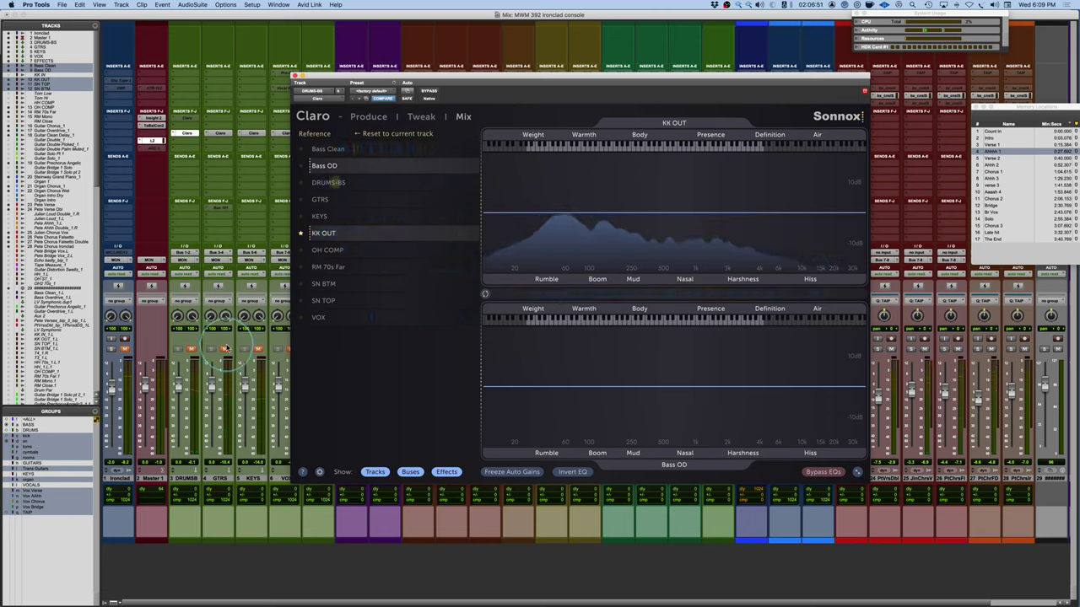
{"action": "left_click", "coordinate": [993, 145]}
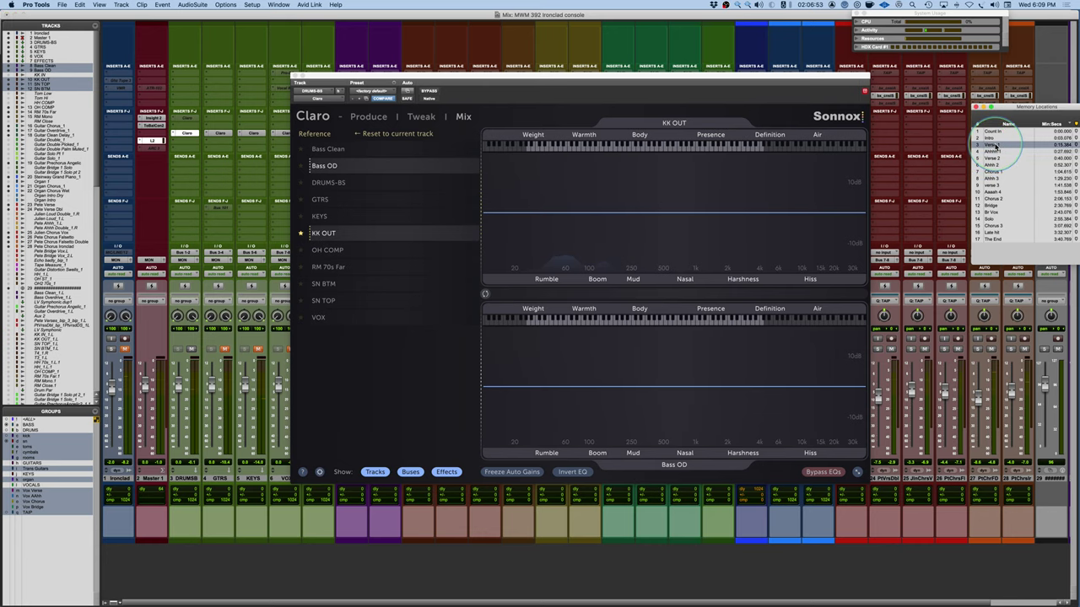
- Switch the DRUMS-BS Claro back to the Produce view and return its Low width to 0.0
{"action": "left_click", "coordinate": [195, 135]}
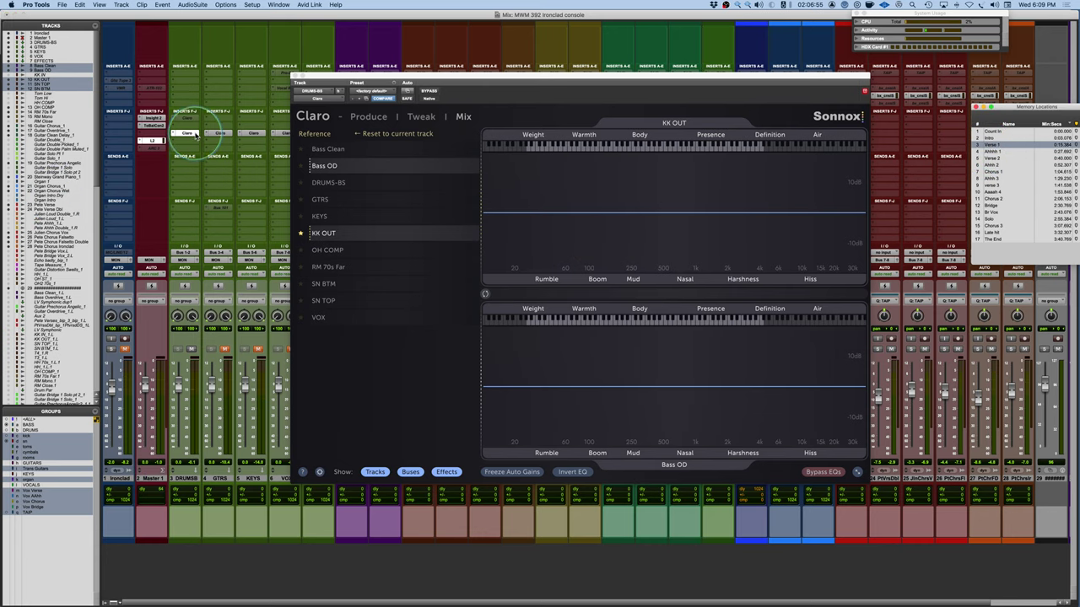
{"action": "mouse_move", "coordinate": [615, 77]}
{"action": "left_mouse_down"}
{"action": "mouse_move", "coordinate": [598, 68]}
{"action": "mouse_move", "coordinate": [843, 67]}
{"action": "mouse_move", "coordinate": [539, 56]}
{"action": "mouse_move", "coordinate": [579, 92]}
{"action": "mouse_move", "coordinate": [614, 58]}
{"action": "left_mouse_up"}
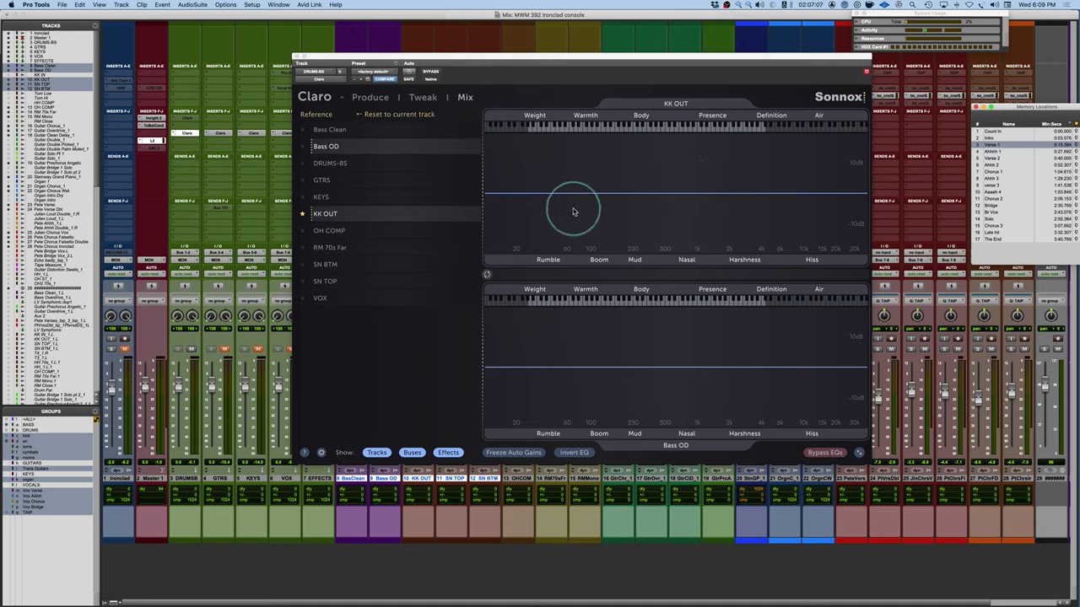
{"action": "left_click", "coordinate": [371, 97]}
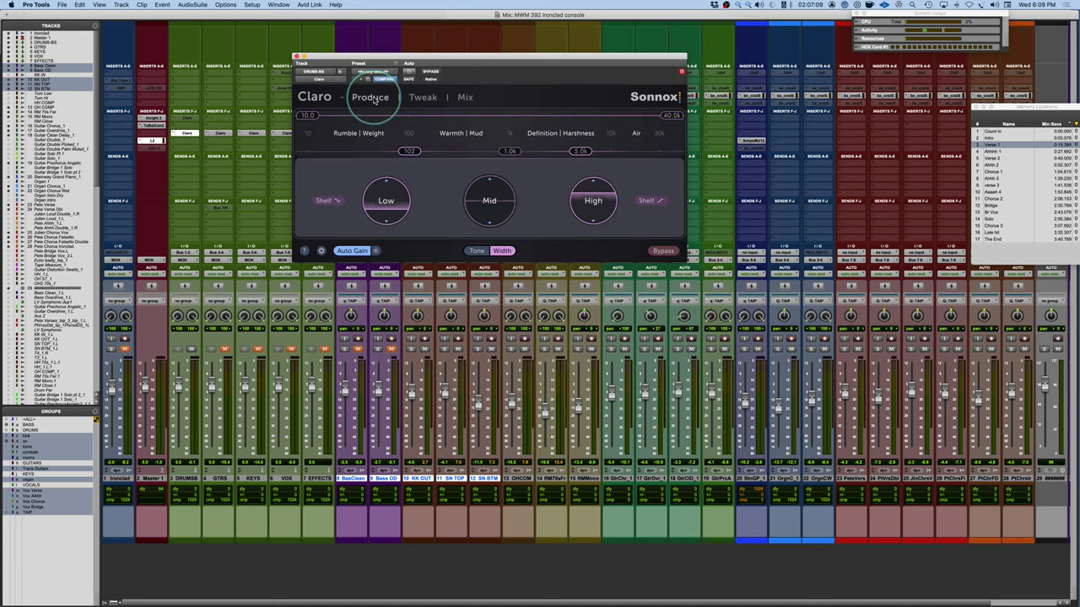
{"action": "left_click_drag", "start_coordinate": [584, 61], "coordinate": [663, 127]}
{"action": "mouse_move", "coordinate": [460, 291]}
{"action": "left_mouse_down"}
{"action": "mouse_move", "coordinate": [475, 173]}
{"action": "mouse_move", "coordinate": [464, 284]}
{"action": "left_mouse_up"}
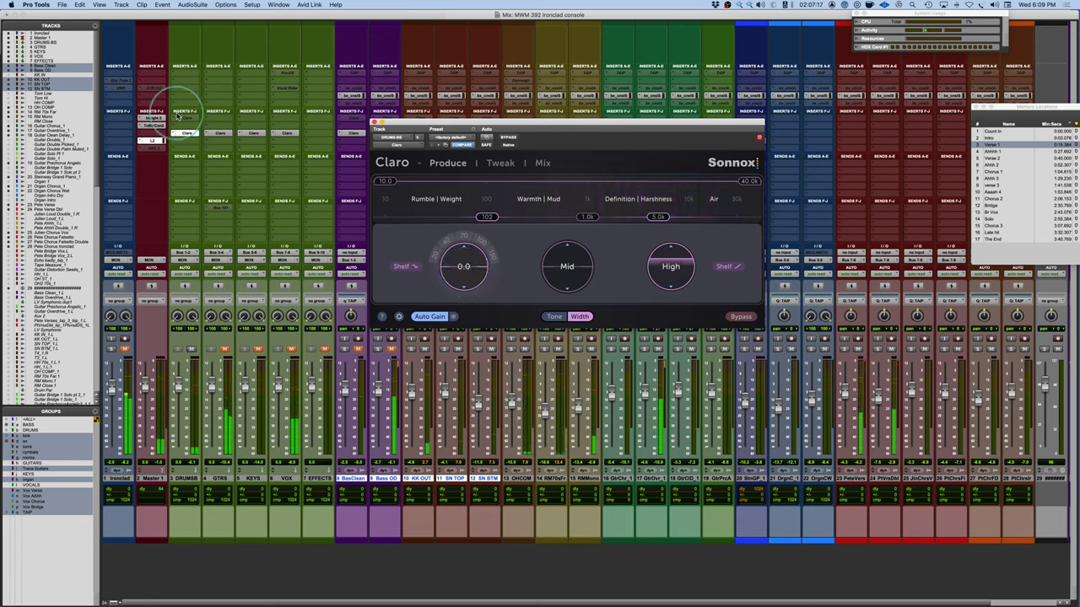
- Deactivate and reactivate the Claro insert on DRUMS-BS to restore its default settings
{"action": "left_click", "coordinate": [181, 135]}
{"action": "left_click", "coordinate": [183, 134], "text": "ctrl+super"}
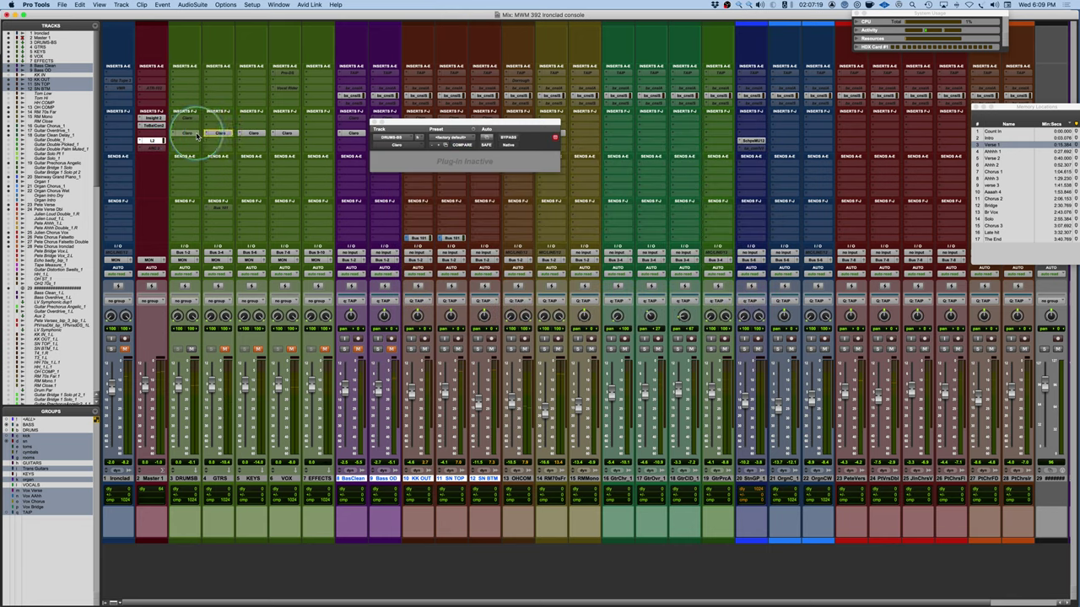
{"action": "left_click", "coordinate": [189, 135], "text": "ctrl+super"}
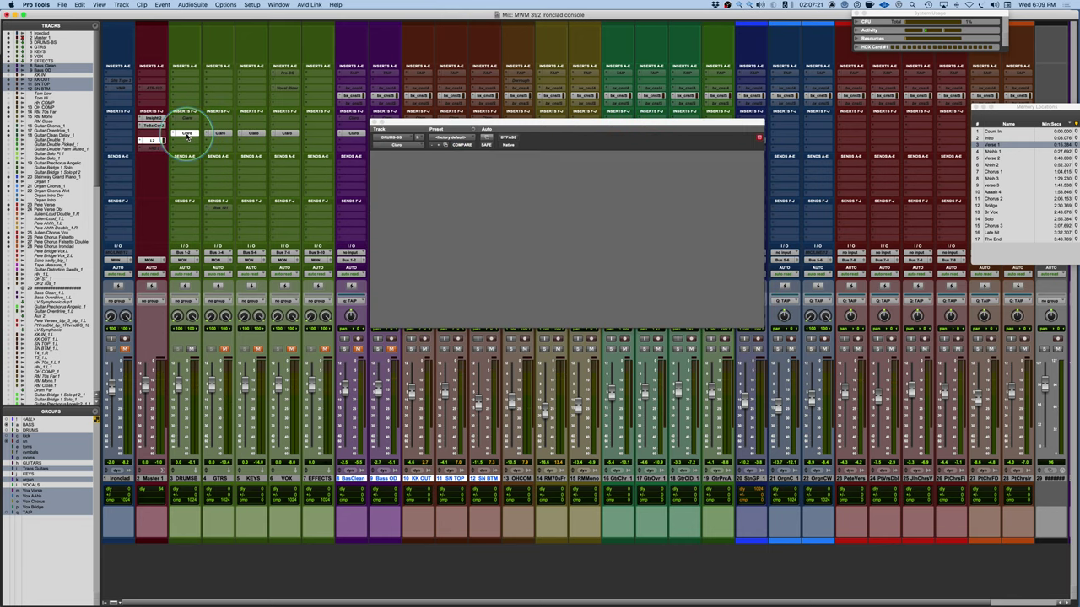
{"action": "left_click", "coordinate": [187, 136]}
{"action": "left_click", "coordinate": [188, 137]}
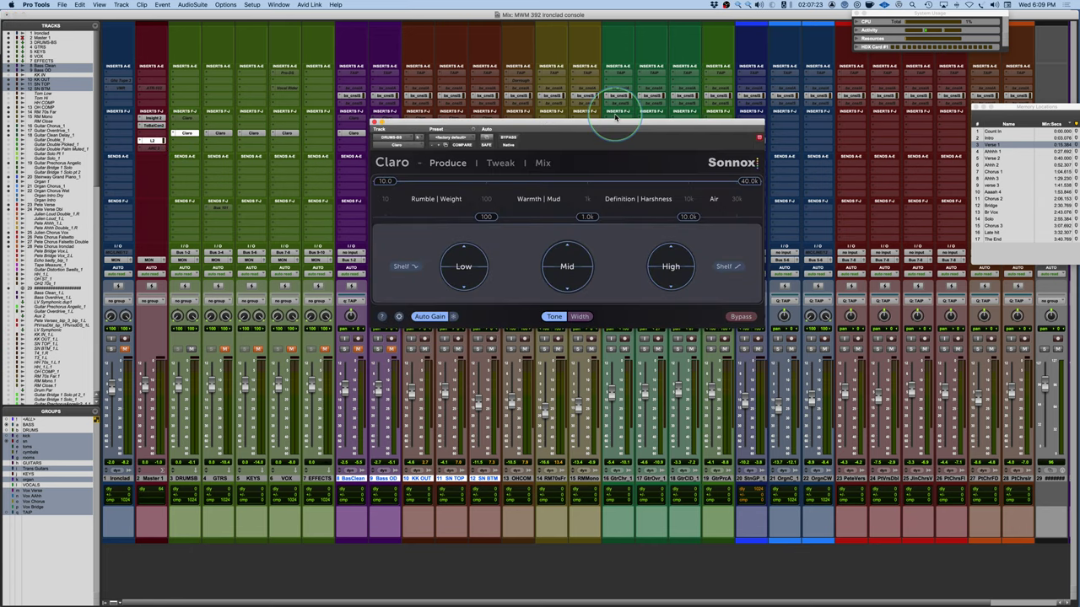
- Shape the DRUMS-BS tone: Low about +5.0 at 100 Hz, Mid about -3.0 at 200 Hz, and High about +2.6 at 10 kHz
{"action": "left_click_drag", "start_coordinate": [464, 271], "coordinate": [472, 225]}
{"action": "left_click_drag", "start_coordinate": [569, 258], "coordinate": [526, 241]}
{"action": "left_click_drag", "start_coordinate": [582, 271], "coordinate": [578, 303]}
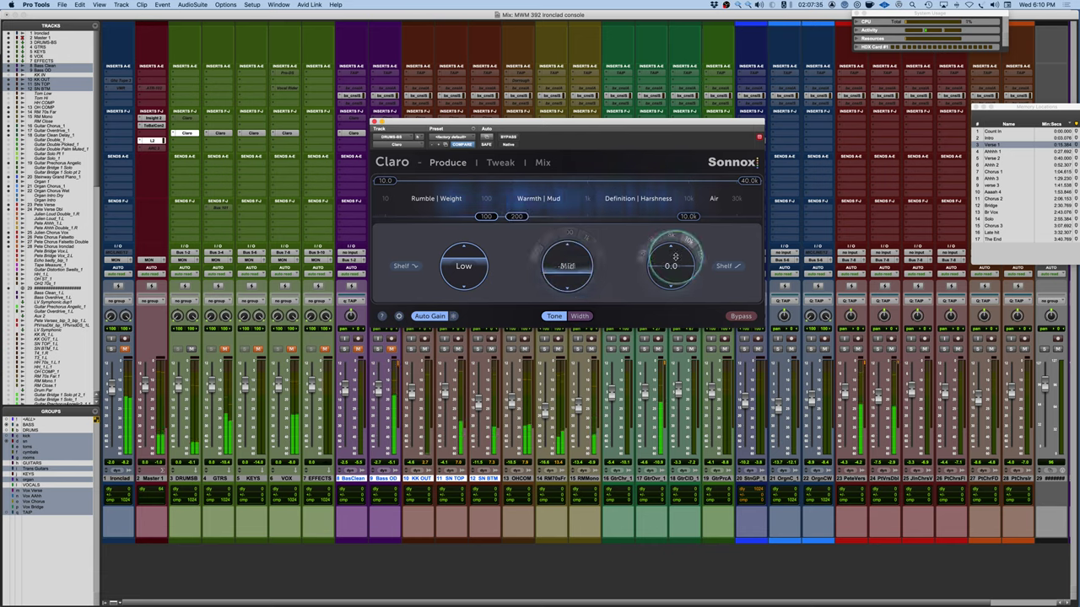
{"action": "mouse_move", "coordinate": [667, 257]}
{"action": "left_mouse_down"}
{"action": "mouse_move", "coordinate": [672, 221]}
{"action": "mouse_move", "coordinate": [672, 261]}
{"action": "left_mouse_up"}
{"action": "left_click", "coordinate": [699, 250]}
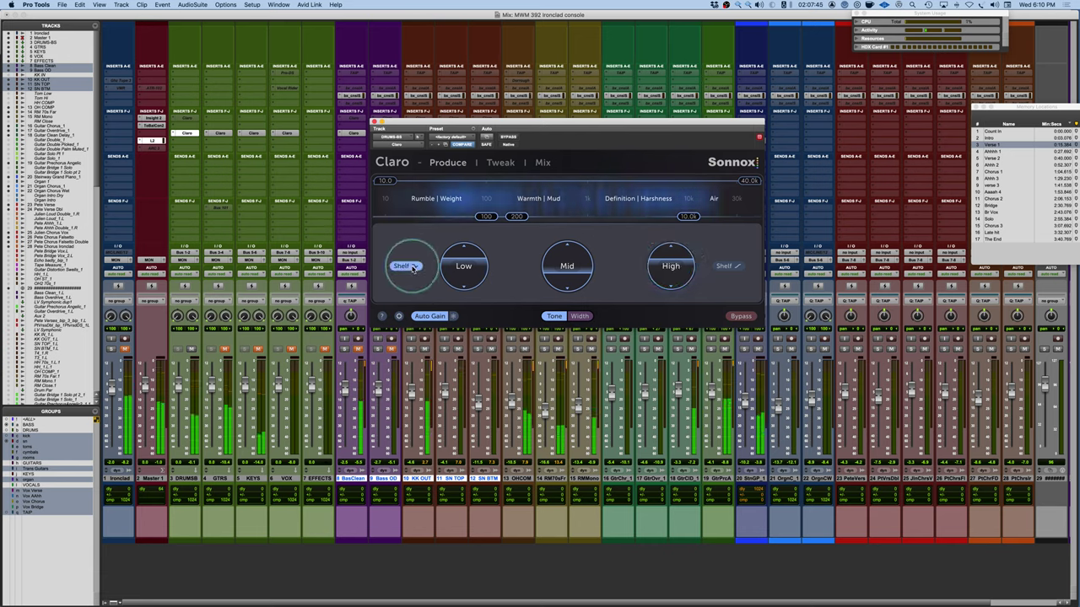
- Turn the Low band into a shelf, reduce its boost to about 3.9, and move the Mid cut to 400 Hz
{"action": "mouse_move", "coordinate": [463, 257]}
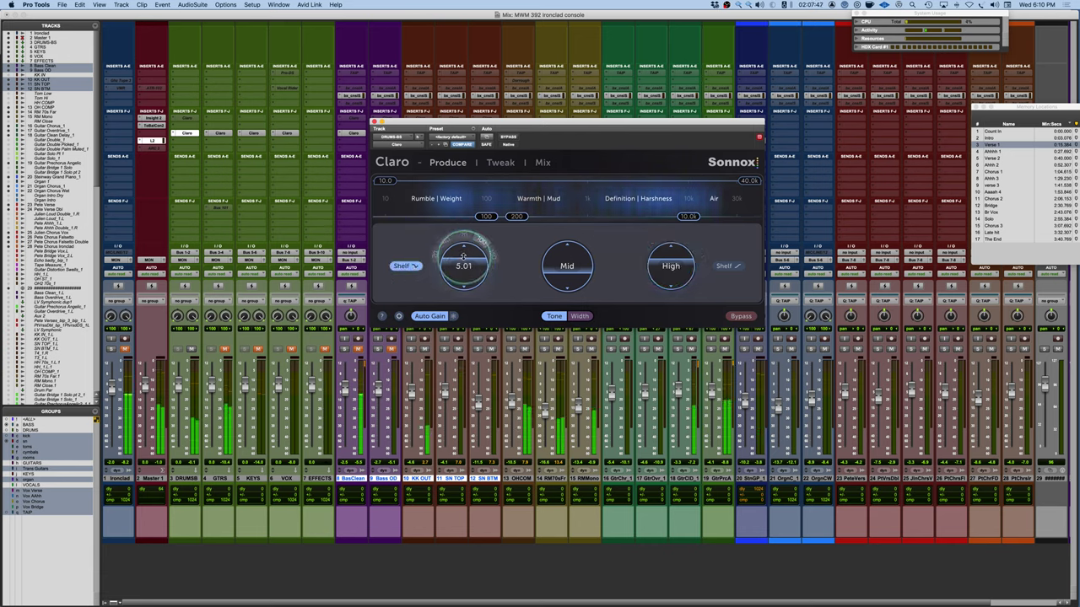
{"action": "left_click_drag", "start_coordinate": [481, 242], "coordinate": [481, 248]}
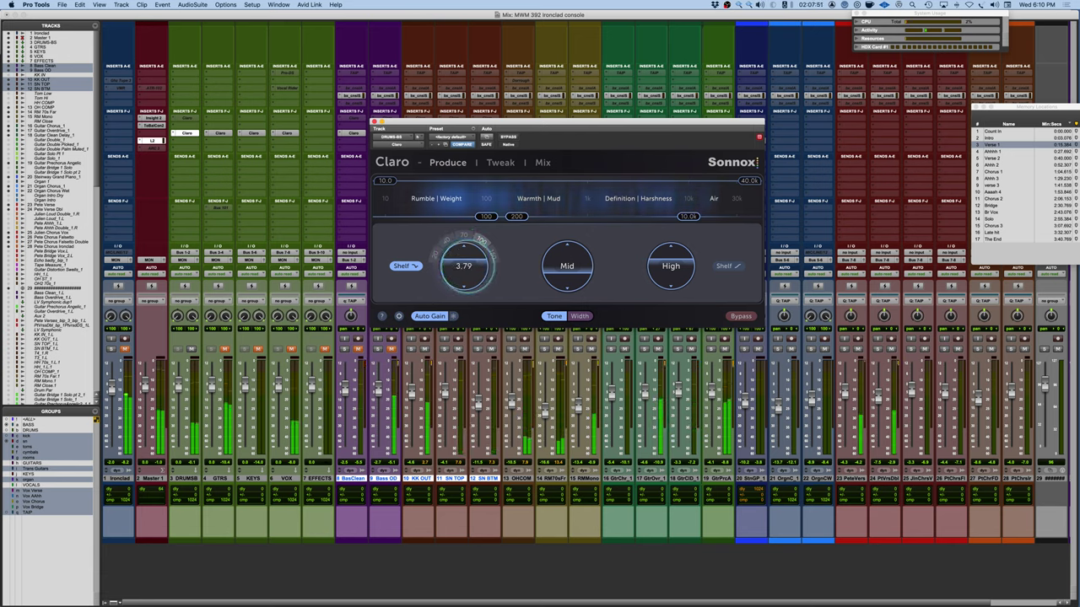
{"action": "mouse_move", "coordinate": [572, 272]}
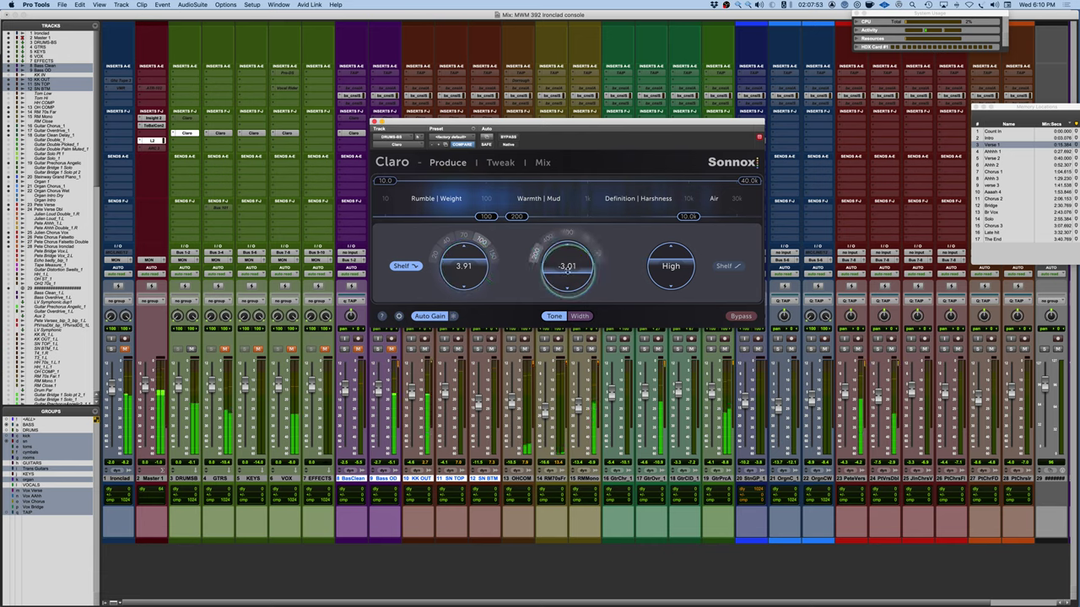
{"action": "left_click_drag", "start_coordinate": [552, 249], "coordinate": [568, 274]}
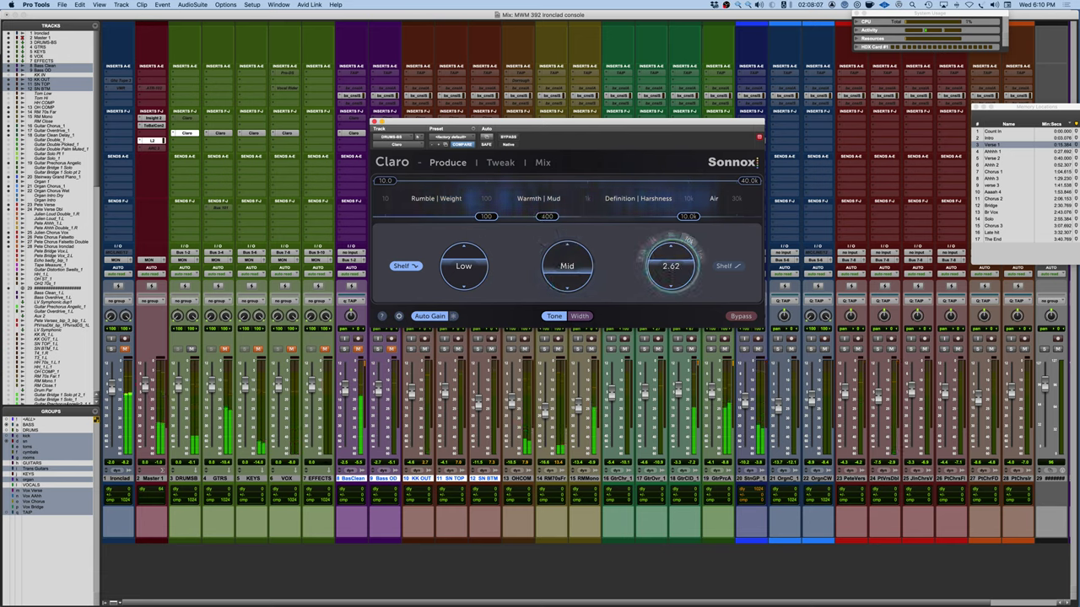
- Compare the drum tone settings against bypass and examine their EQ curve in the Tweak view before returning to Produce
{"action": "left_click", "coordinate": [742, 317]}
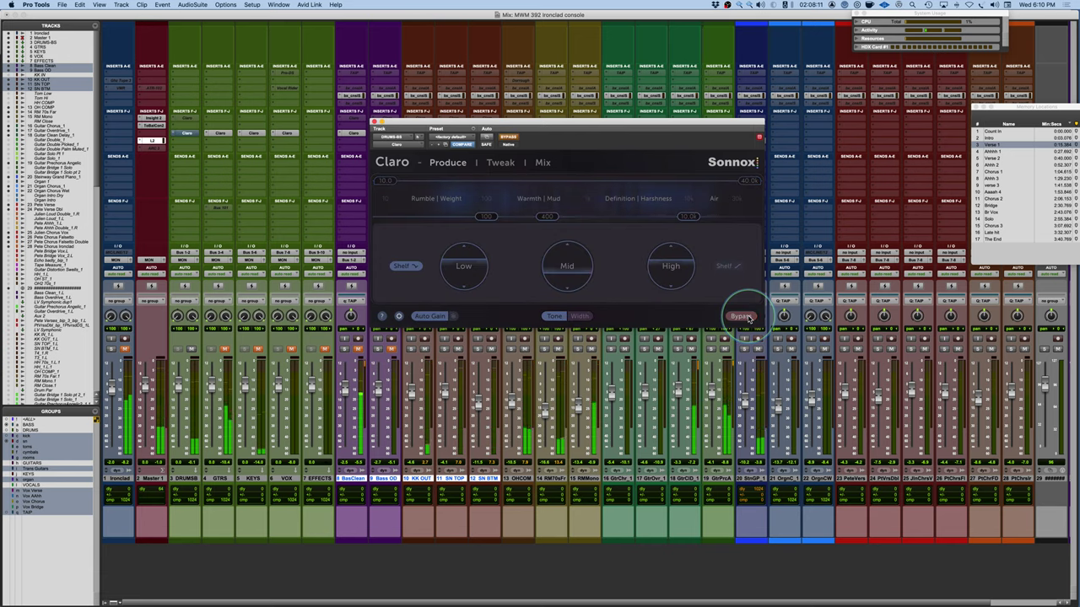
{"action": "left_click", "coordinate": [741, 316]}
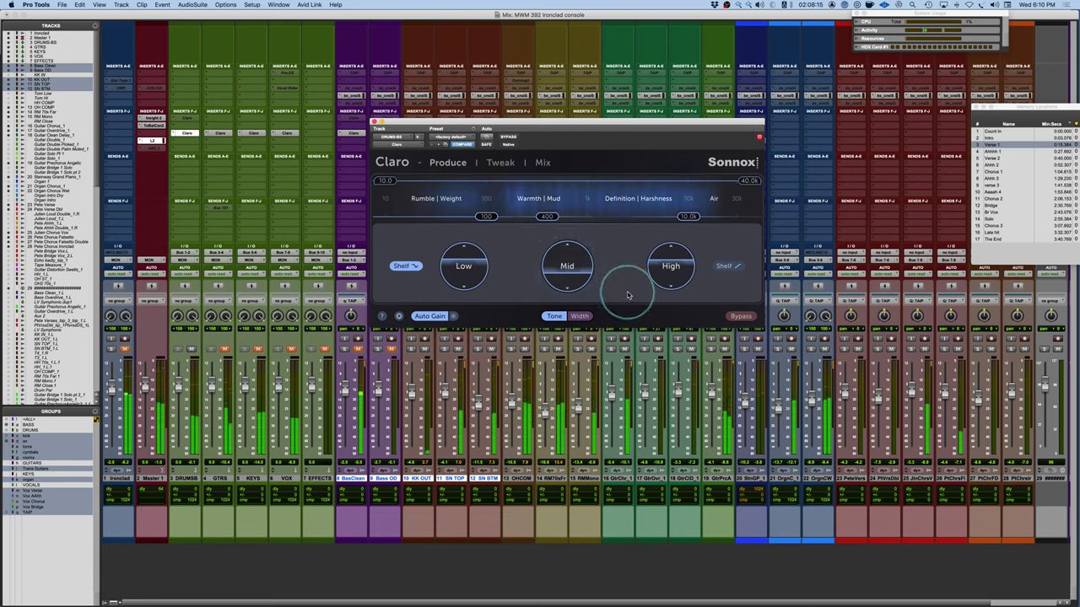
{"action": "mouse_move", "coordinate": [466, 245]}
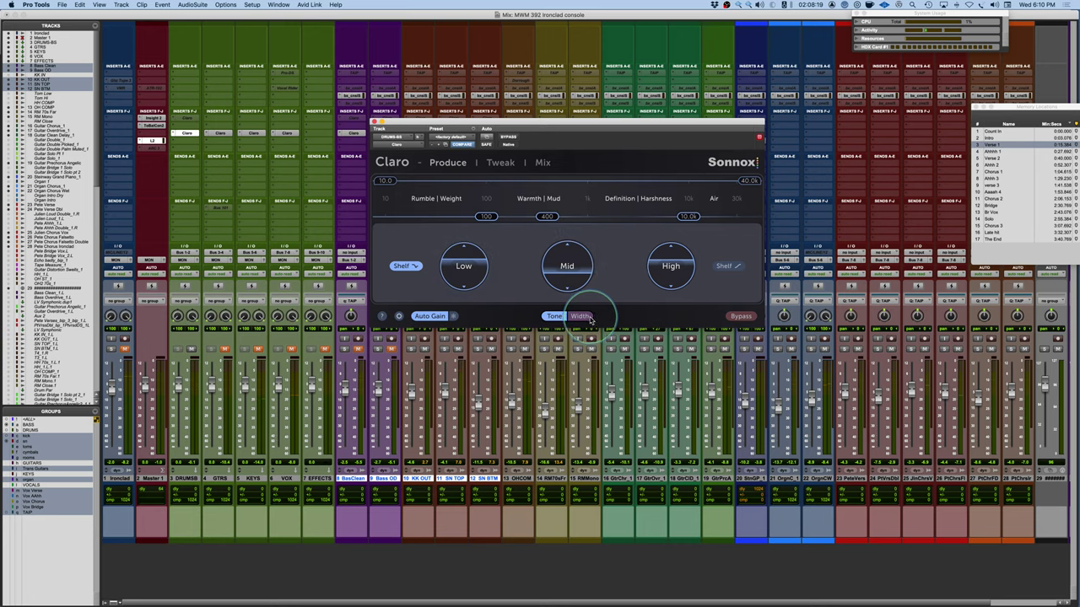
{"action": "left_click", "coordinate": [500, 162]}
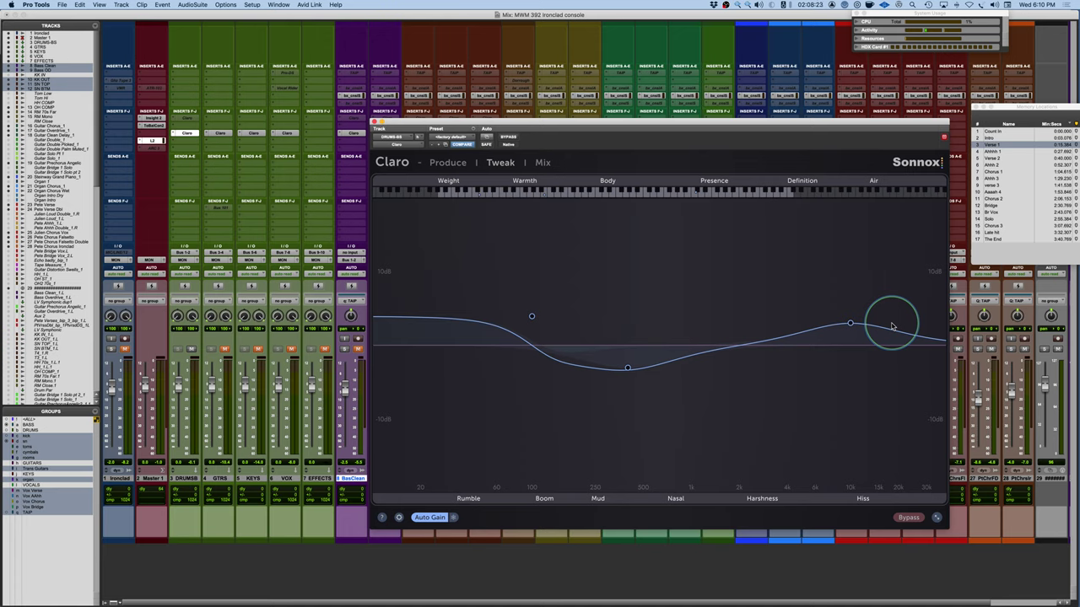
{"action": "left_click", "coordinate": [143, 318]}
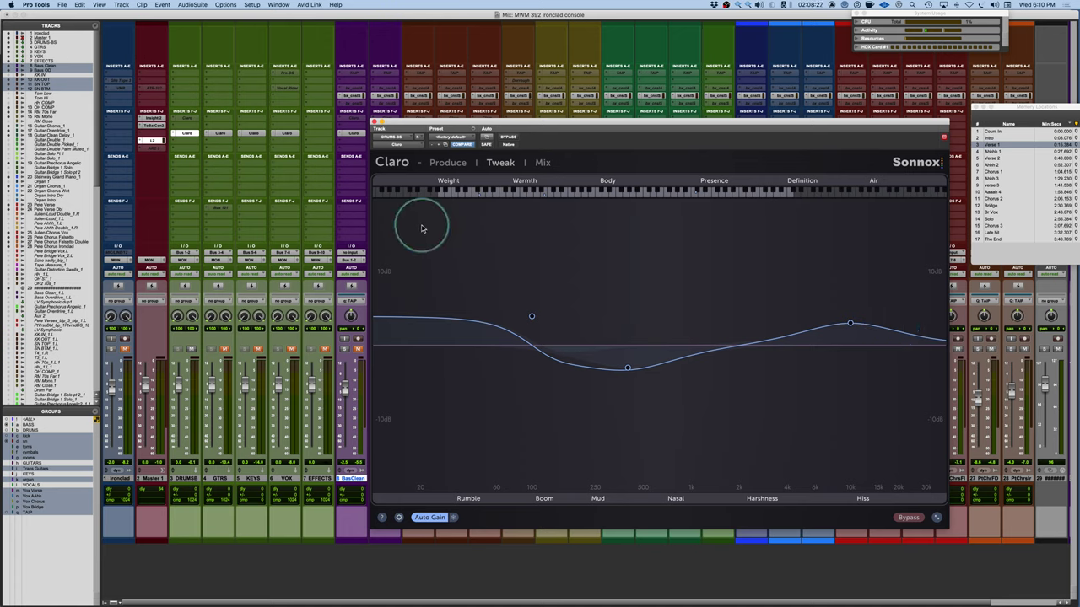
{"action": "left_click", "coordinate": [456, 163]}
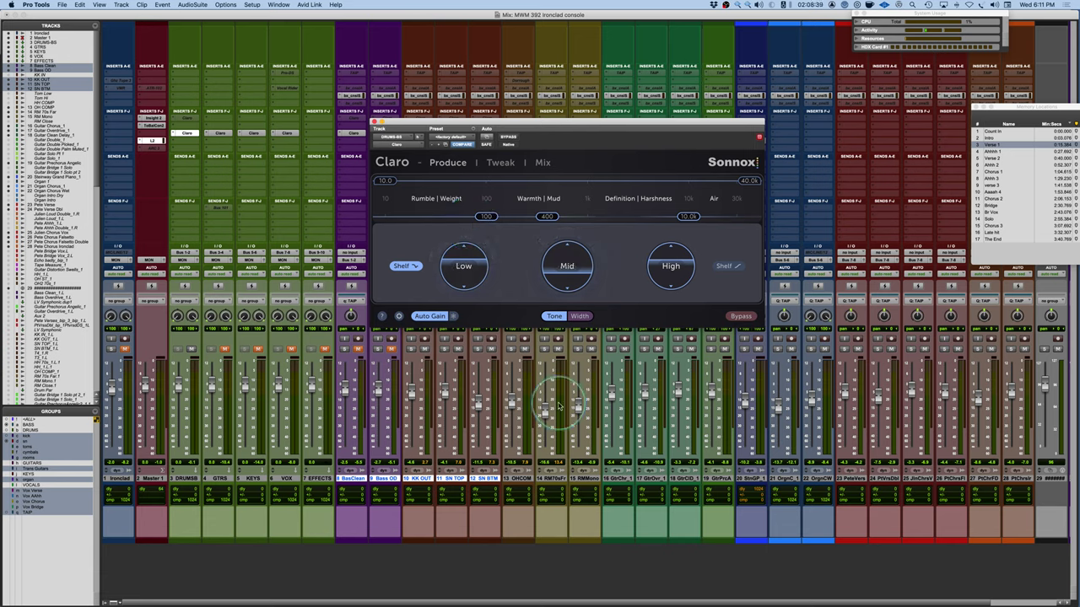
- Switch to Width and widen the drums by about 4.3 on High at 10 kHz and 4.7 on Mid at 2 kHz
{"action": "left_click", "coordinate": [582, 316]}
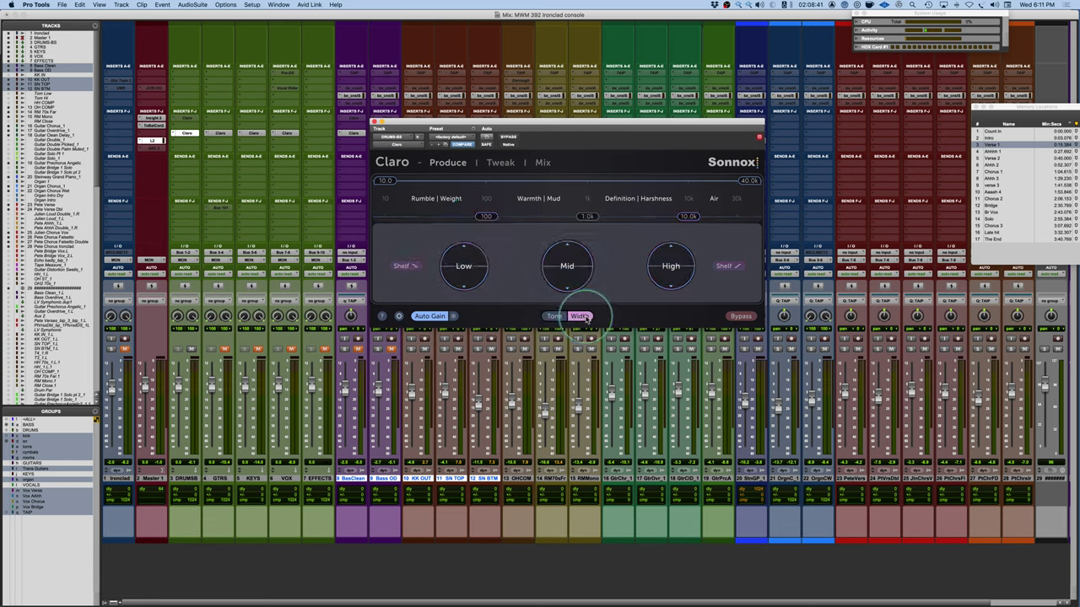
{"action": "mouse_move", "coordinate": [511, 282]}
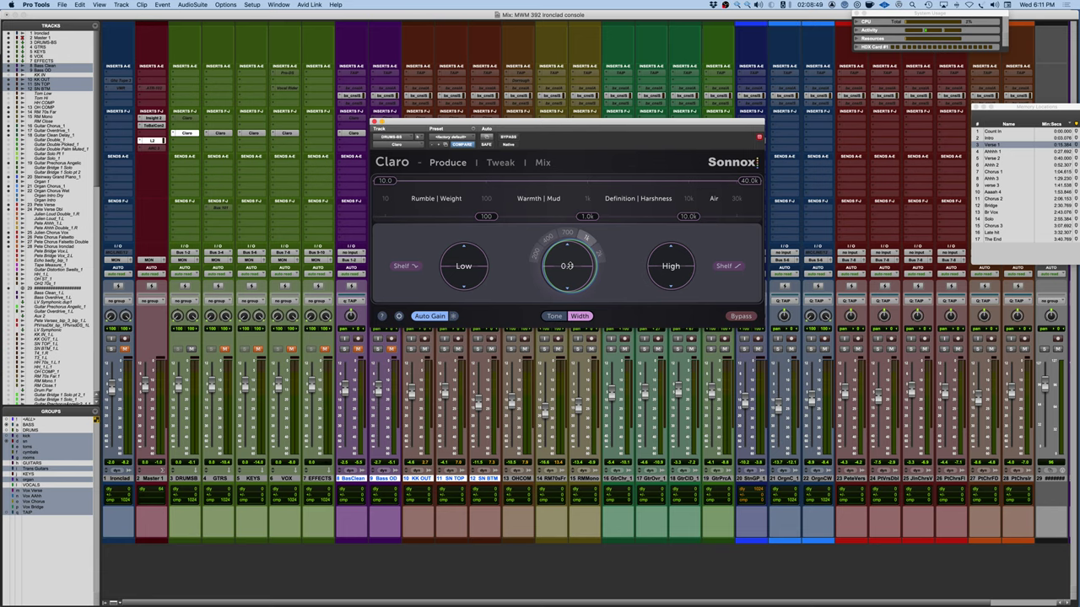
{"action": "left_click_drag", "start_coordinate": [567, 265], "coordinate": [577, 211]}
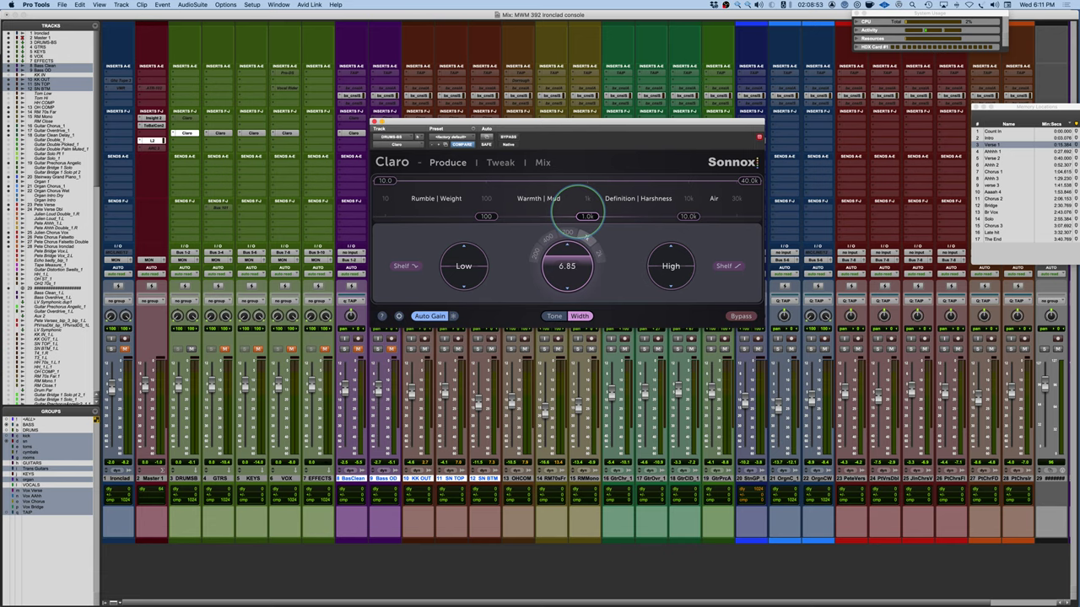
{"action": "left_click_drag", "start_coordinate": [578, 211], "coordinate": [570, 268]}
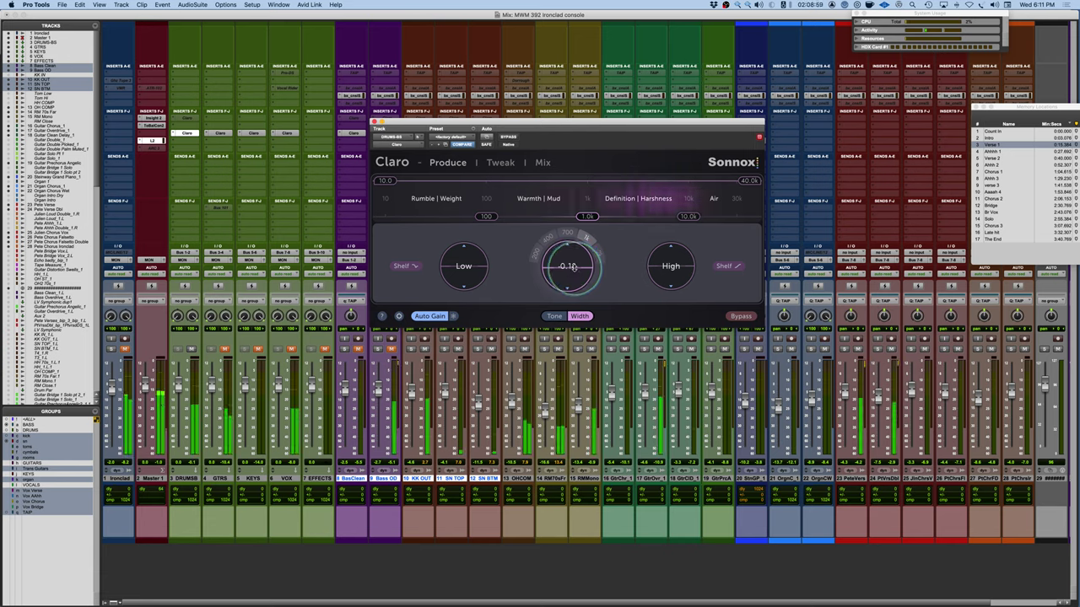
{"action": "mouse_move", "coordinate": [667, 264]}
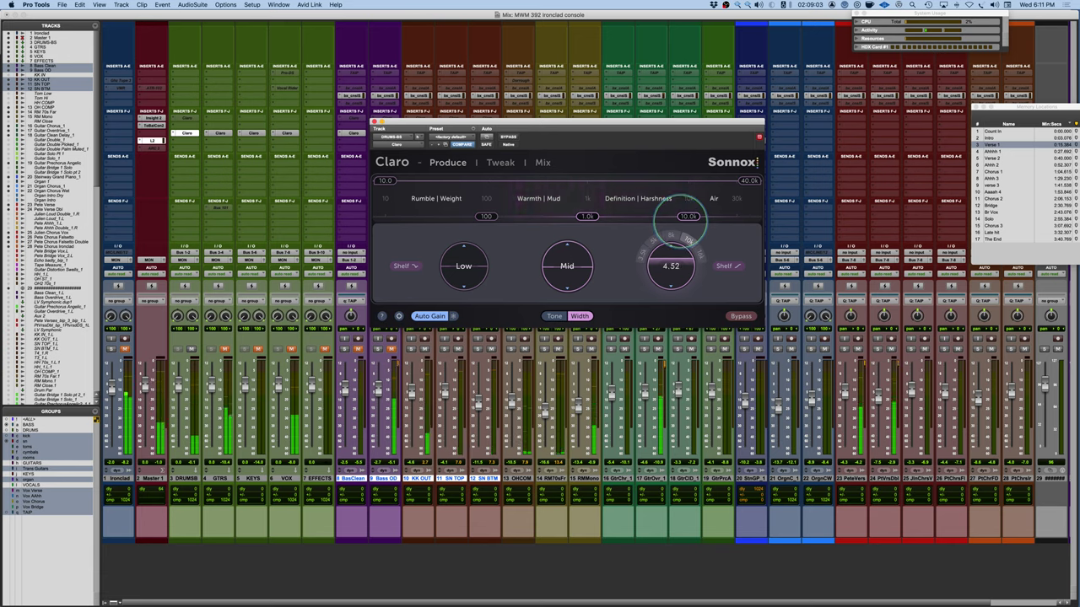
{"action": "left_click_drag", "start_coordinate": [671, 266], "coordinate": [670, 264]}
{"action": "mouse_move", "coordinate": [573, 216]}
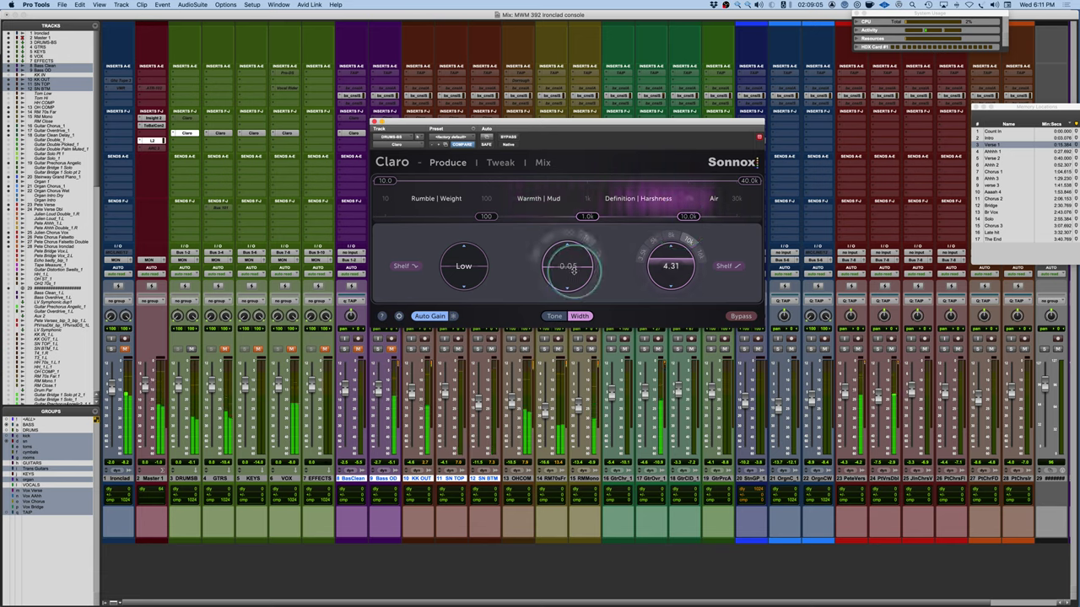
{"action": "left_click_drag", "start_coordinate": [570, 202], "coordinate": [570, 238]}
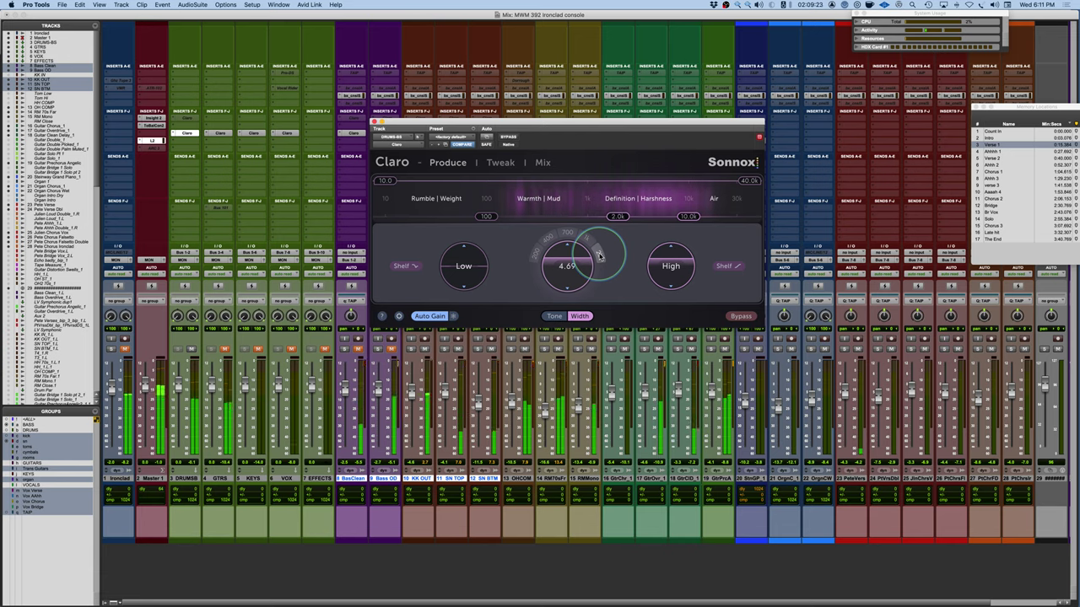
- Move the Low width band to 40 Hz, try widening it to 10.6, and narrow it below zero instead
{"action": "mouse_move", "coordinate": [438, 267]}
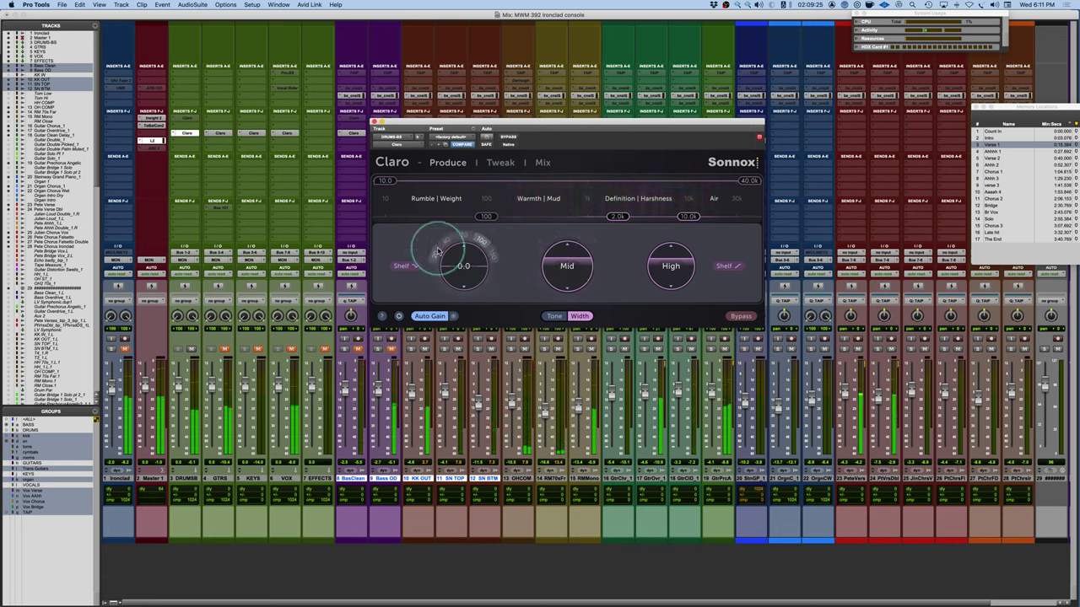
{"action": "left_click_drag", "start_coordinate": [436, 257], "coordinate": [477, 217]}
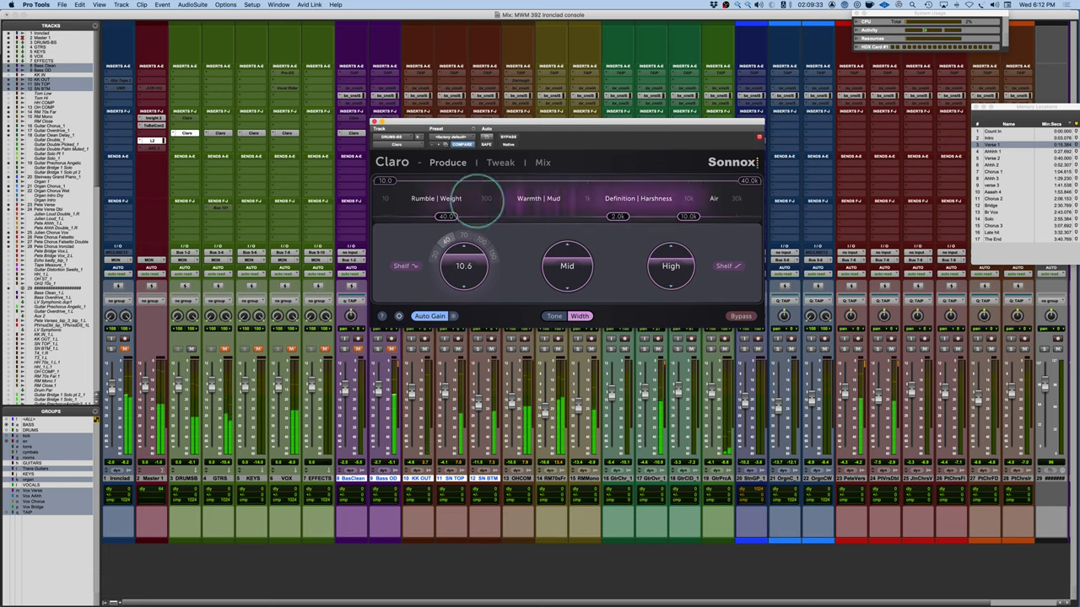
{"action": "left_click_drag", "start_coordinate": [456, 226], "coordinate": [475, 310]}
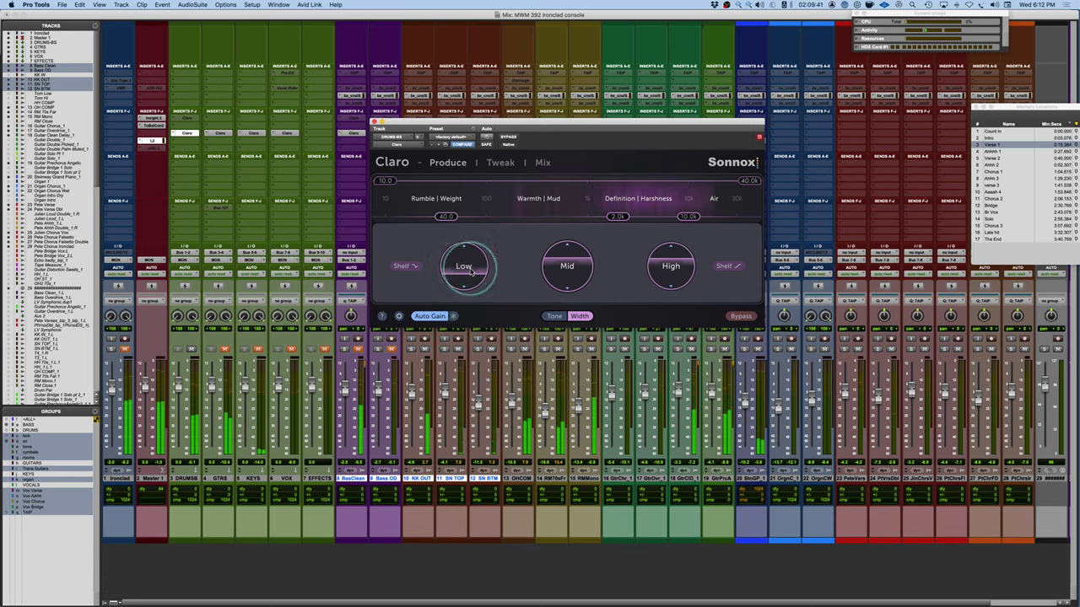
- Compare the DRUMS-BS width settings against bypass twice during playback, leaving the processing active
{"action": "left_click", "coordinate": [741, 316]}
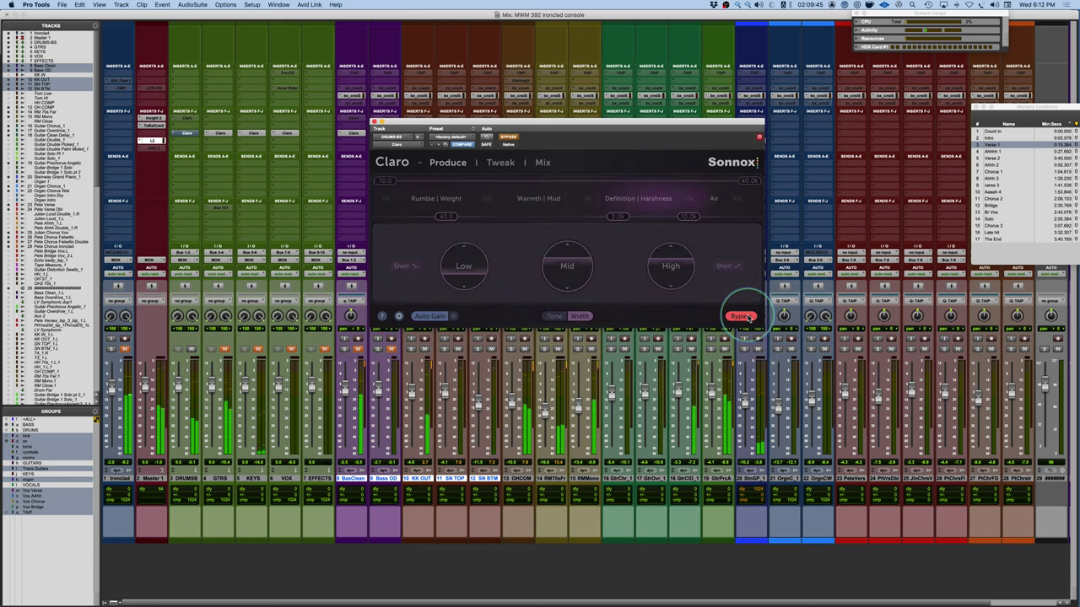
{"action": "left_click", "coordinate": [741, 317]}
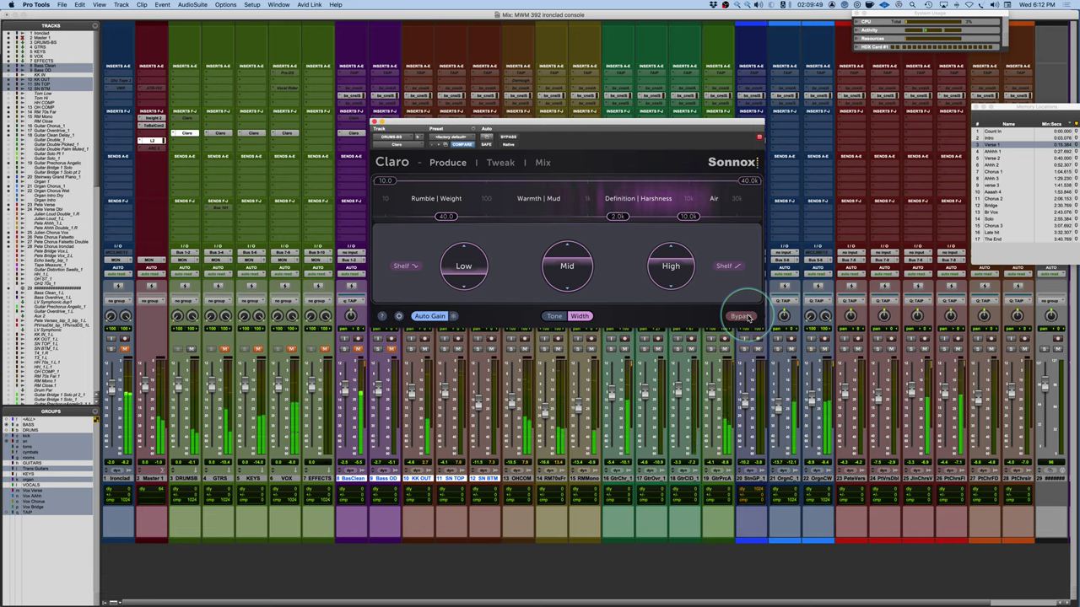
{"action": "left_click", "coordinate": [746, 317]}
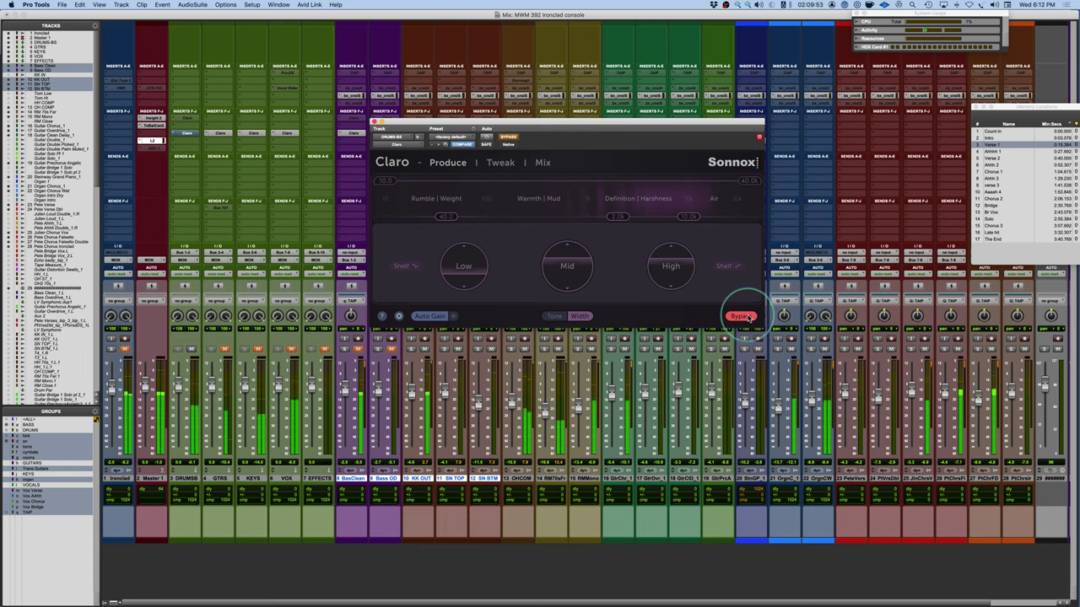
{"action": "left_click", "coordinate": [746, 317]}
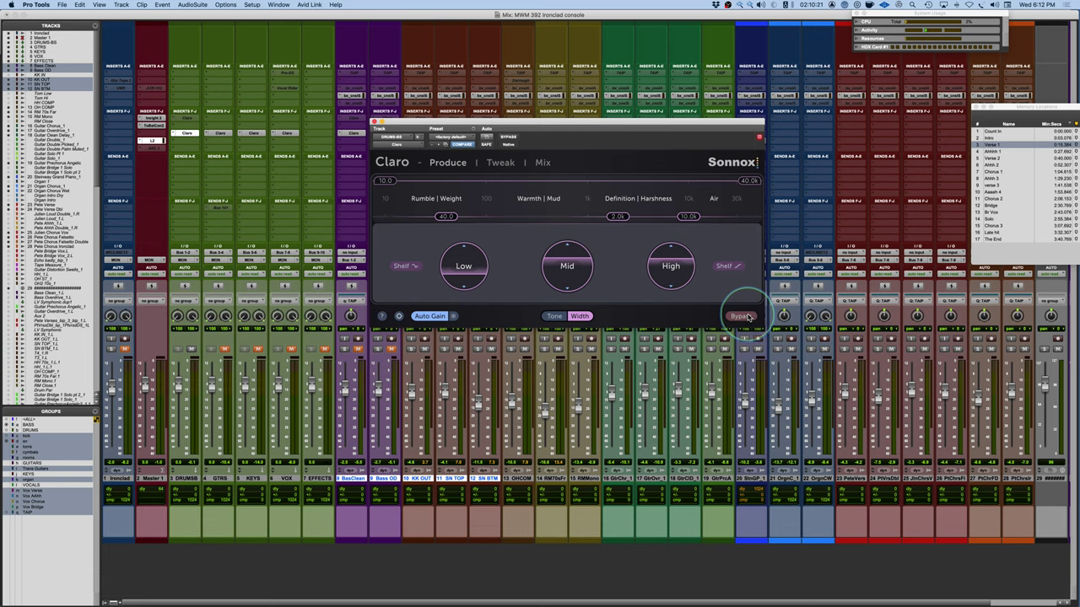
- Show the combined tone and width curves in the Tweak view and move the plug-in window off the mixer channels
{"action": "left_click", "coordinate": [501, 164]}
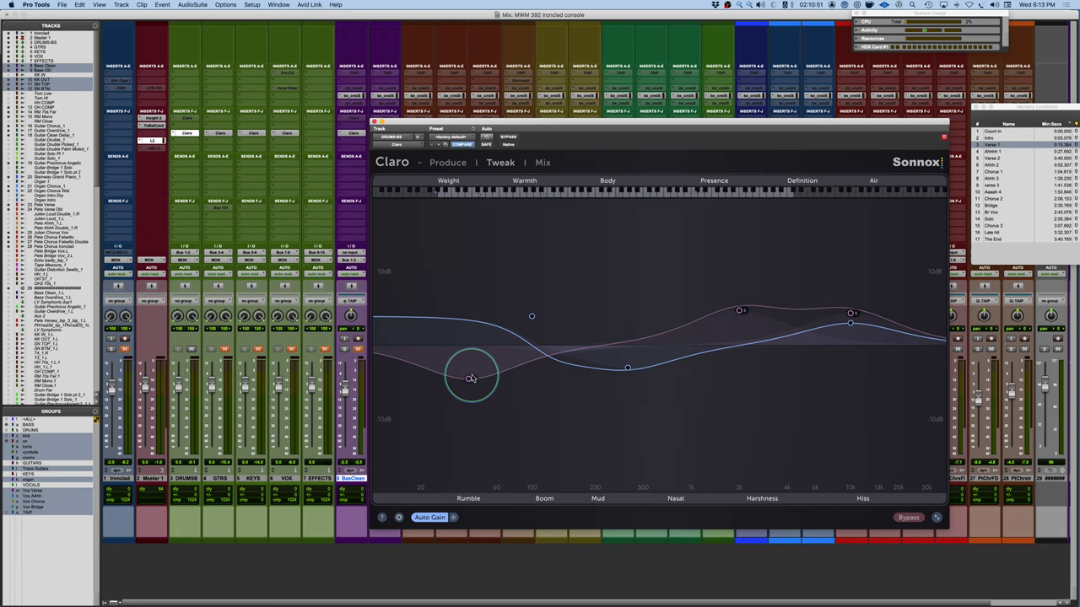
{"action": "left_click_drag", "start_coordinate": [550, 123], "coordinate": [694, 112]}
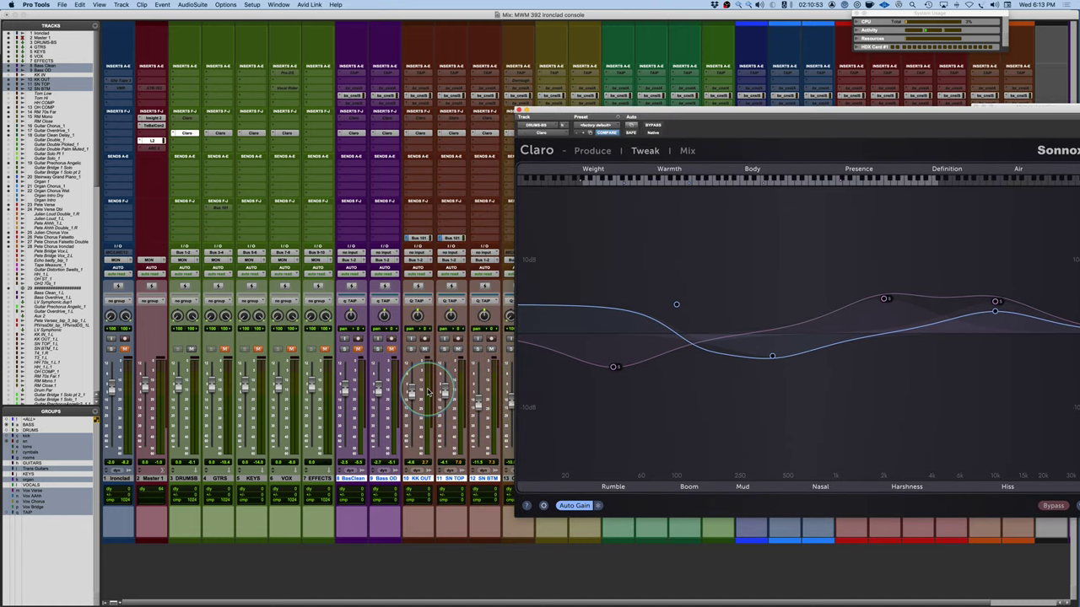
- Select the Bass Clean and Bass OD tracks and check which bus they output to
{"action": "left_click", "coordinate": [356, 478]}
{"action": "left_click", "coordinate": [385, 478], "text": "shift"}
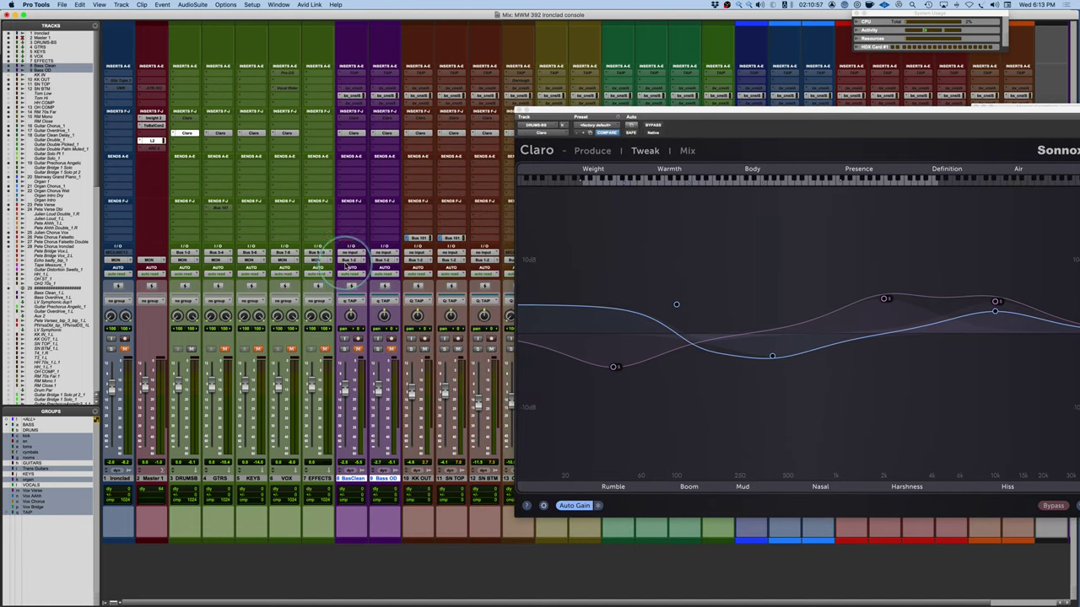
{"action": "left_click", "coordinate": [350, 261]}
{"action": "mouse_move", "coordinate": [355, 268]}
{"action": "mouse_move", "coordinate": [418, 270]}
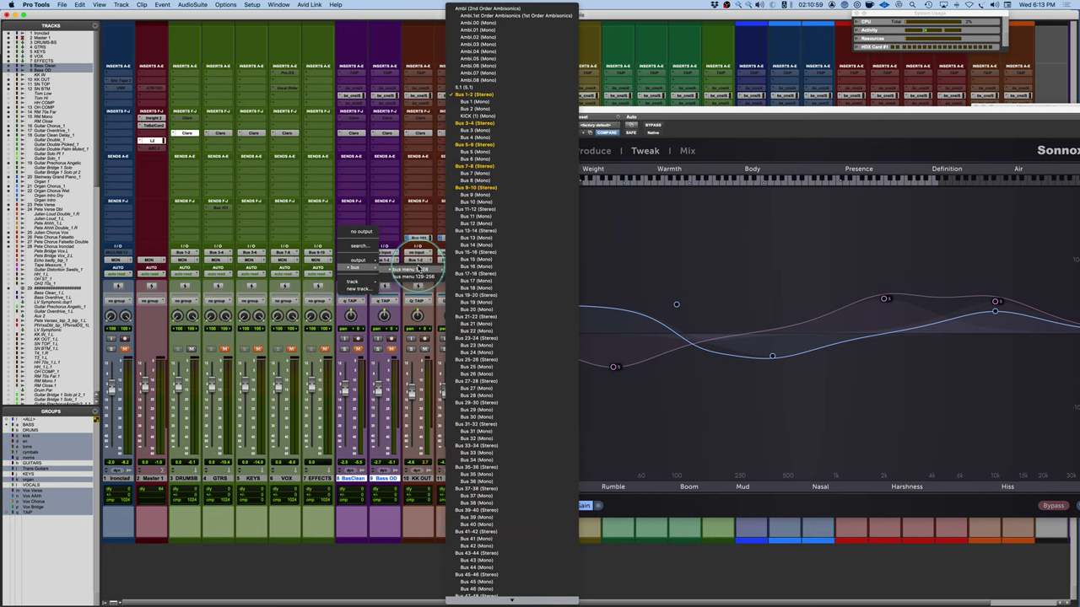
{"action": "left_click", "coordinate": [419, 262]}
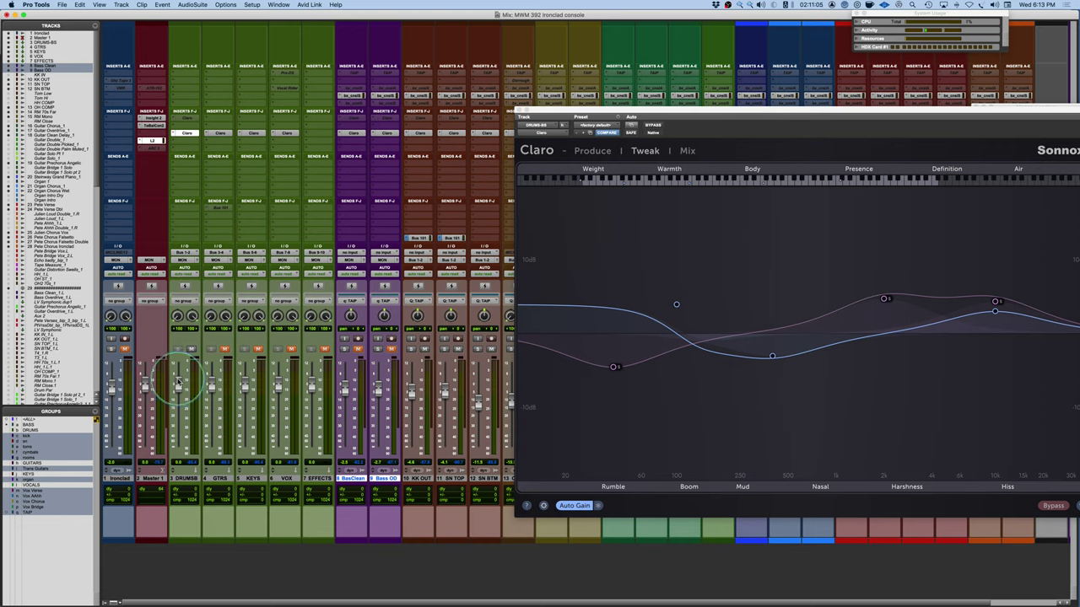
- Open Claro on Bass Clean beside the bass channels and boost a Low shelf at 150 Hz by about 1.67
{"action": "left_click", "coordinate": [353, 135]}
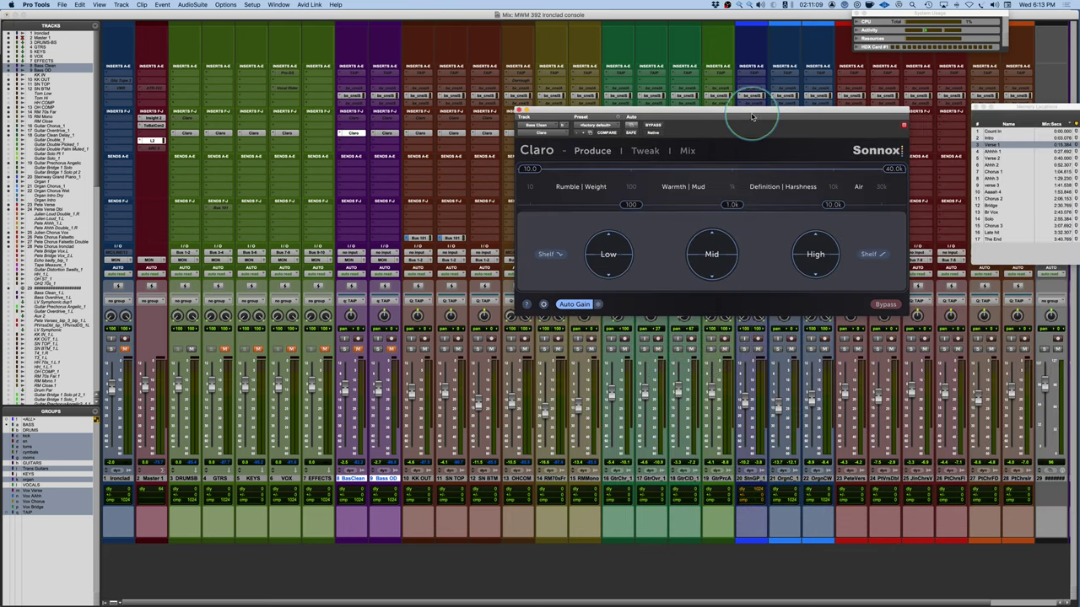
{"action": "left_click_drag", "start_coordinate": [748, 111], "coordinate": [637, 158]}
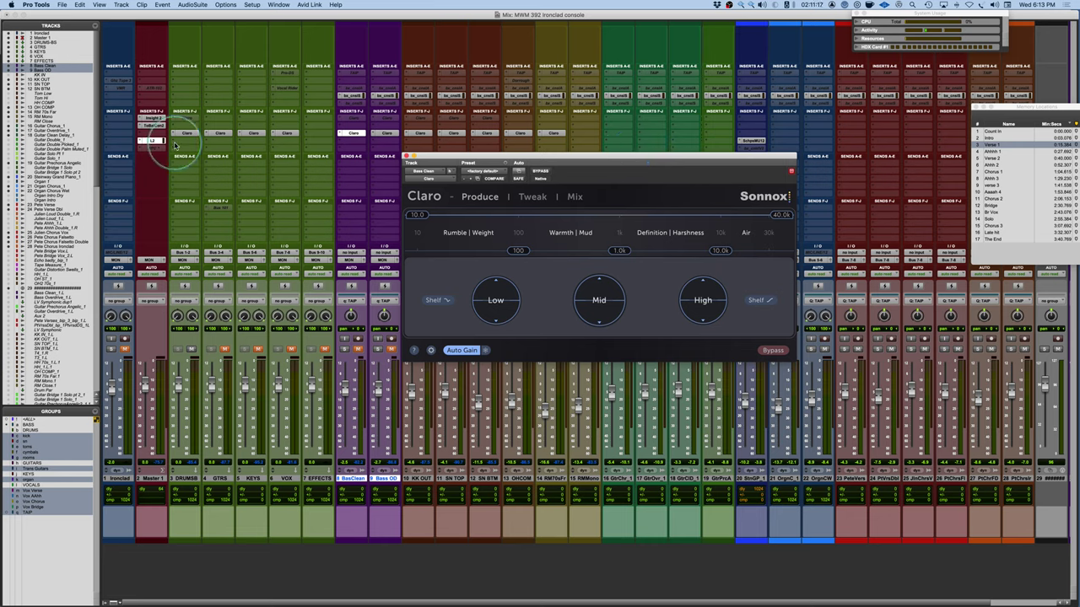
{"action": "mouse_move", "coordinate": [514, 263]}
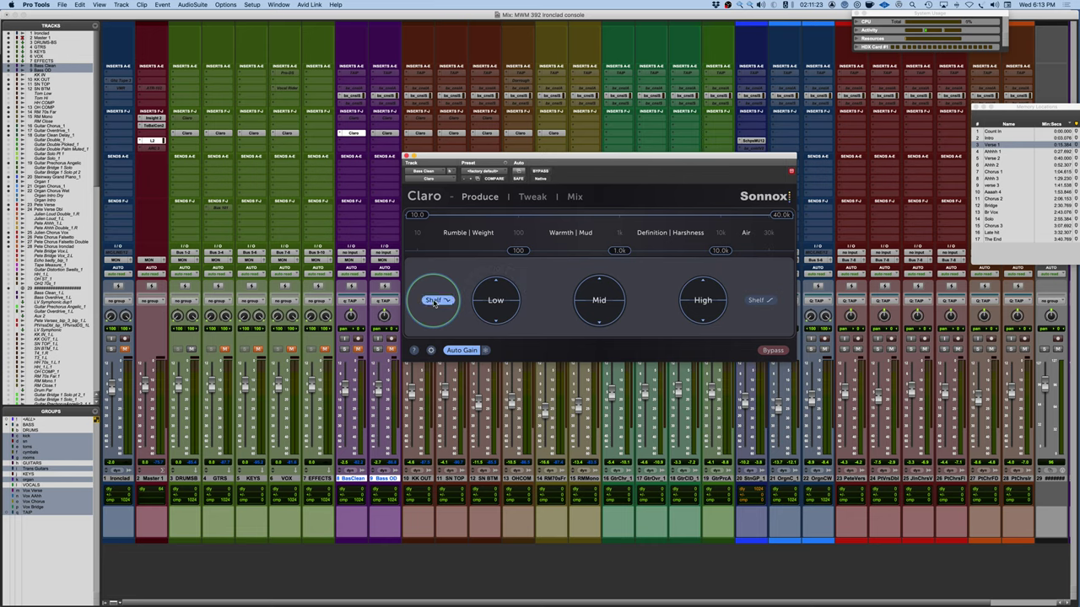
{"action": "left_click_drag", "start_coordinate": [496, 313], "coordinate": [498, 302]}
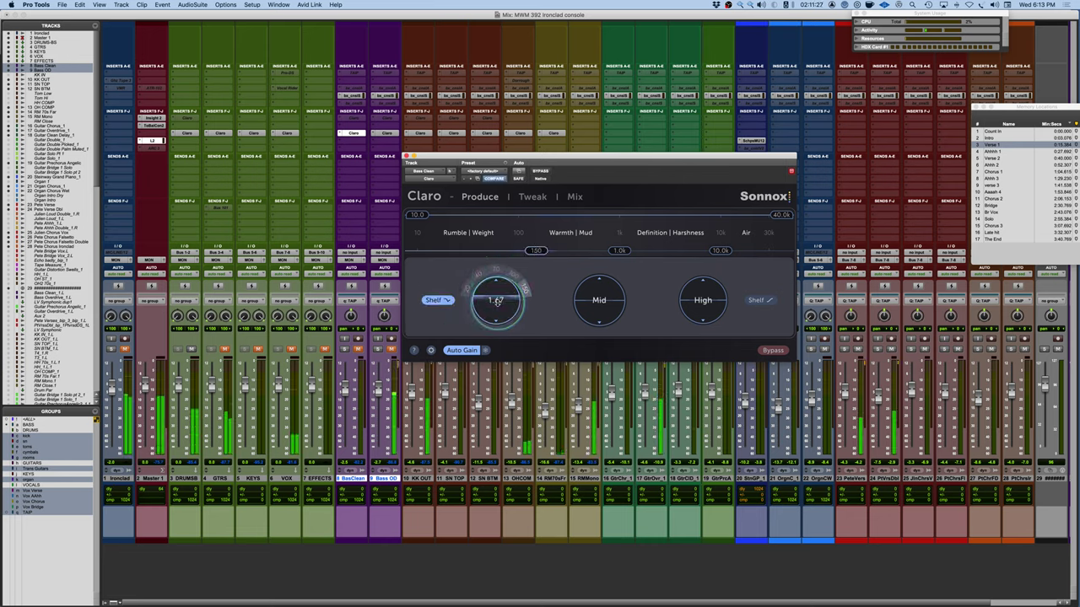
- Open Claro on Bass OD and boost its Low band by about 5.26 as a shelf at 150 Hz
{"action": "left_click", "coordinate": [387, 135]}
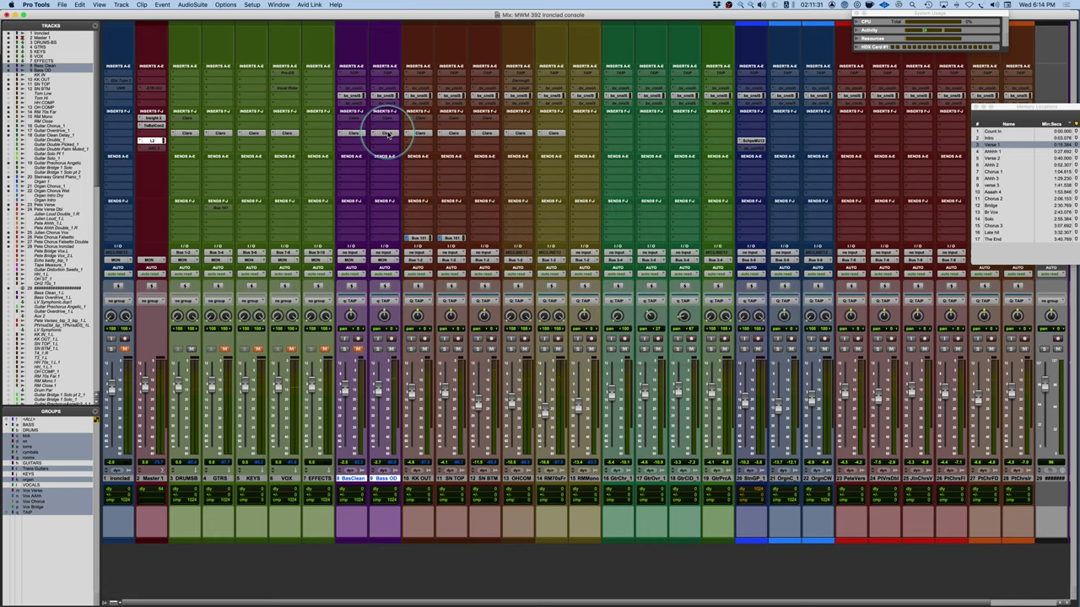
{"action": "left_click", "coordinate": [386, 135]}
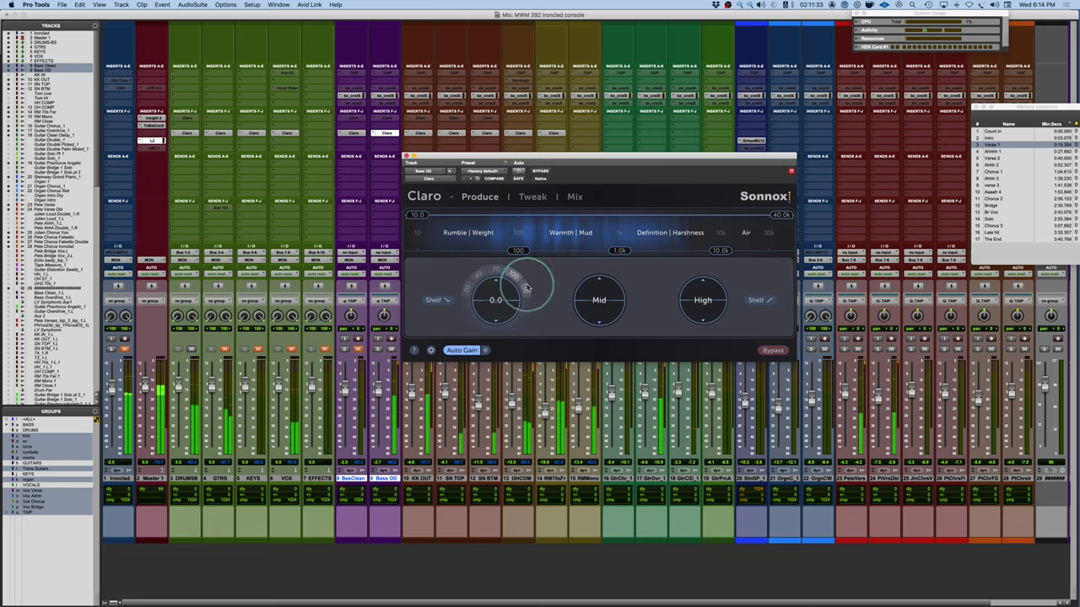
{"action": "scroll", "coordinate": [527, 288], "scroll_direction": "up", "scroll_amount": 1}
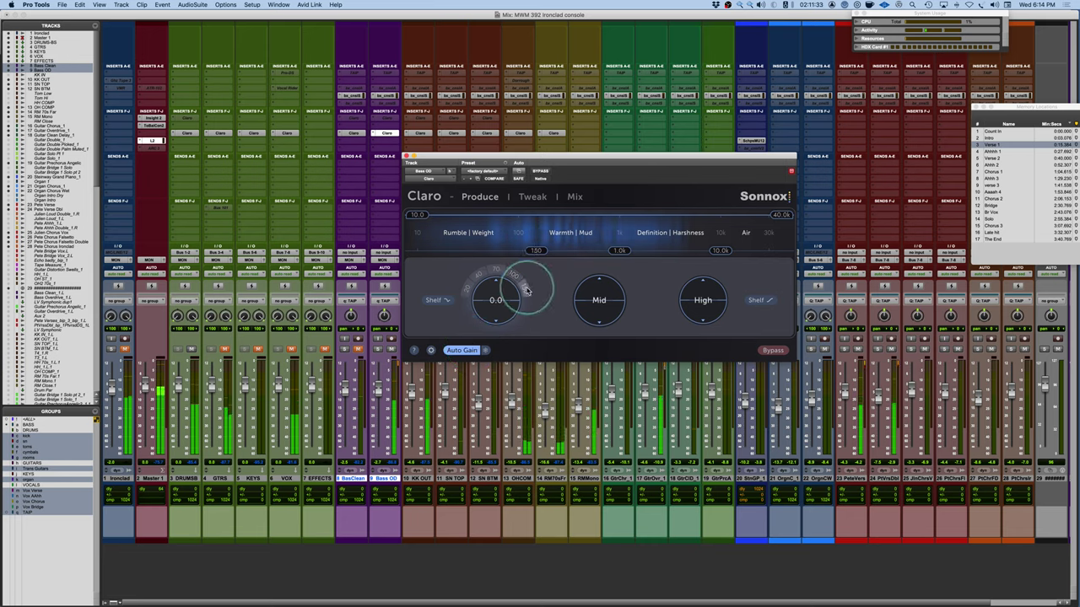
{"action": "left_click", "coordinate": [446, 302]}
{"action": "left_click_drag", "start_coordinate": [496, 297], "coordinate": [499, 253]}
- Boost the Bass OD Mid band at 1.0 kHz by about 2.94 and bring the high cut down to 4.0 kHz
{"action": "mouse_move", "coordinate": [599, 301]}
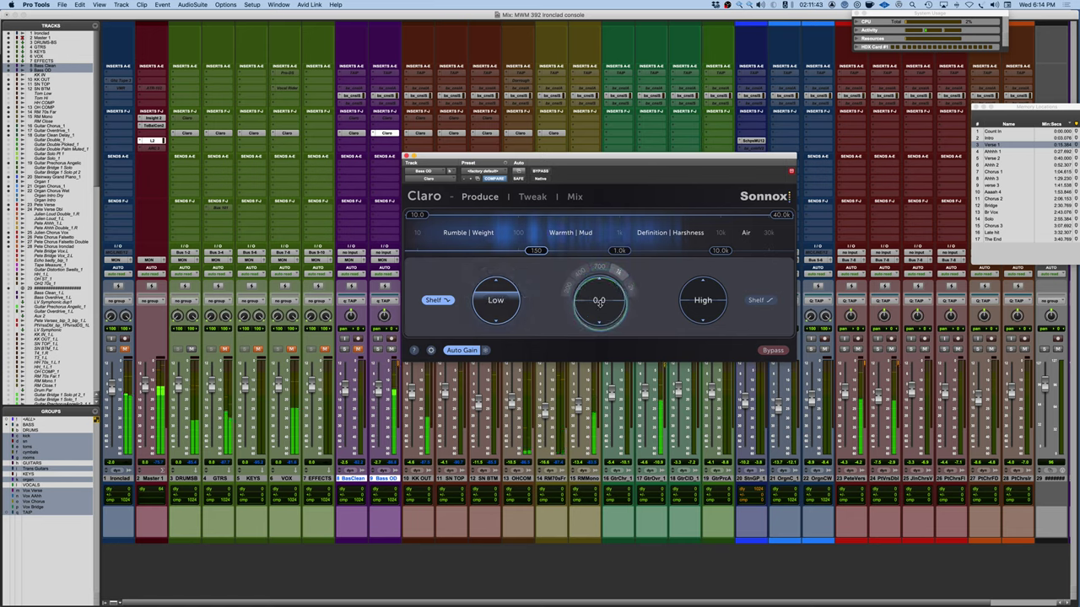
{"action": "mouse_move", "coordinate": [598, 301]}
{"action": "left_mouse_down"}
{"action": "mouse_move", "coordinate": [599, 250]}
{"action": "mouse_move", "coordinate": [602, 296]}
{"action": "mouse_move", "coordinate": [631, 291]}
{"action": "mouse_move", "coordinate": [615, 274]}
{"action": "mouse_move", "coordinate": [602, 293]}
{"action": "left_mouse_up"}
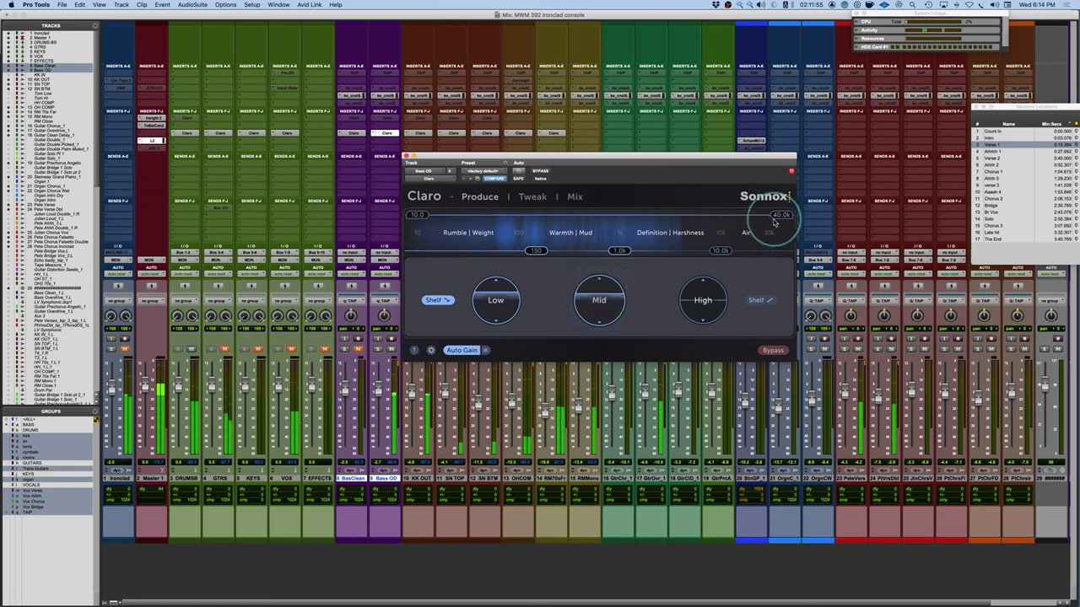
{"action": "left_click_drag", "start_coordinate": [767, 212], "coordinate": [682, 216]}
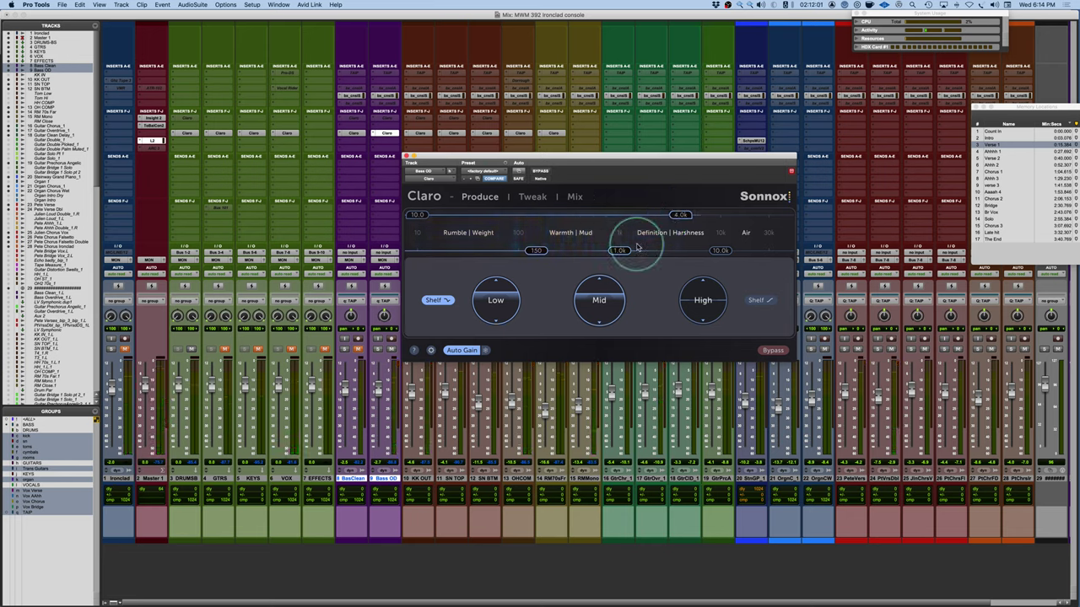
{"action": "mouse_move", "coordinate": [615, 287]}
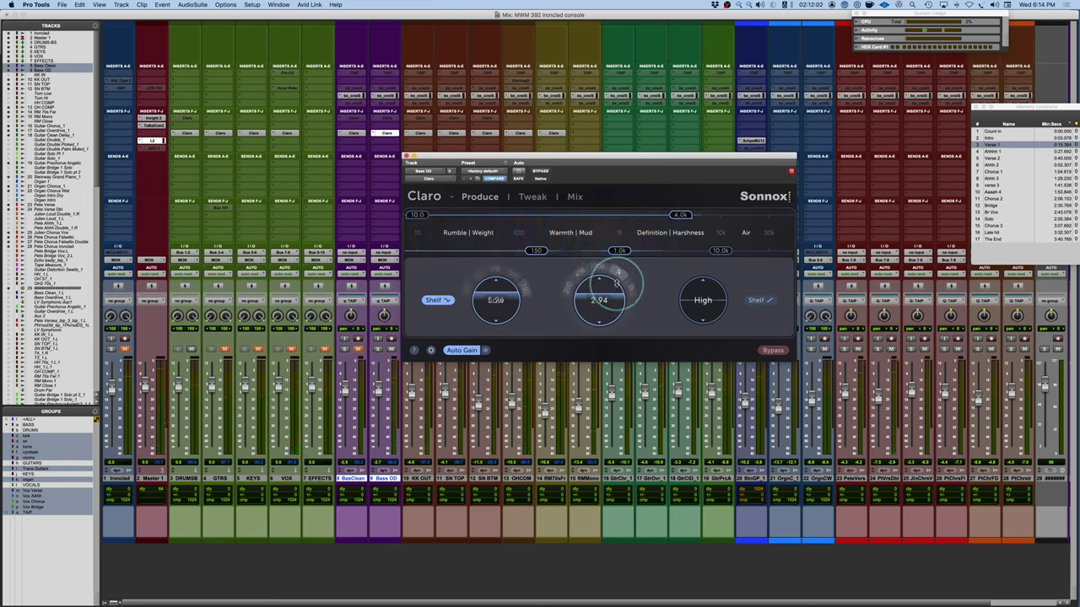
- Show the Bass OD curve in the Tweak view and steepen the high cut's slope to 120
{"action": "left_click", "coordinate": [532, 196]}
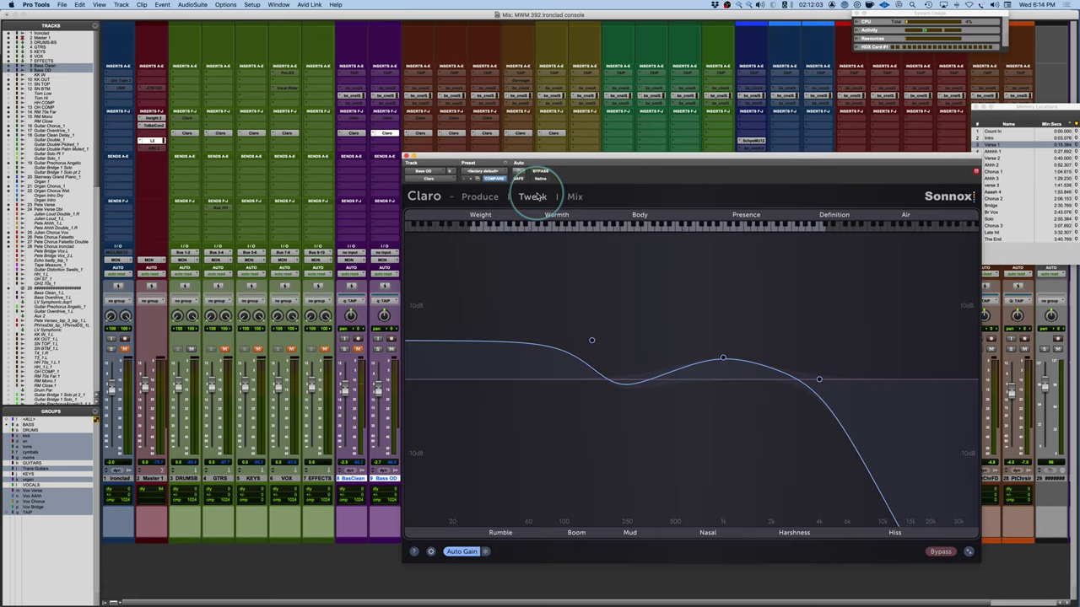
{"action": "left_click", "coordinate": [818, 378]}
{"action": "left_click_drag", "start_coordinate": [869, 520], "coordinate": [863, 225]}
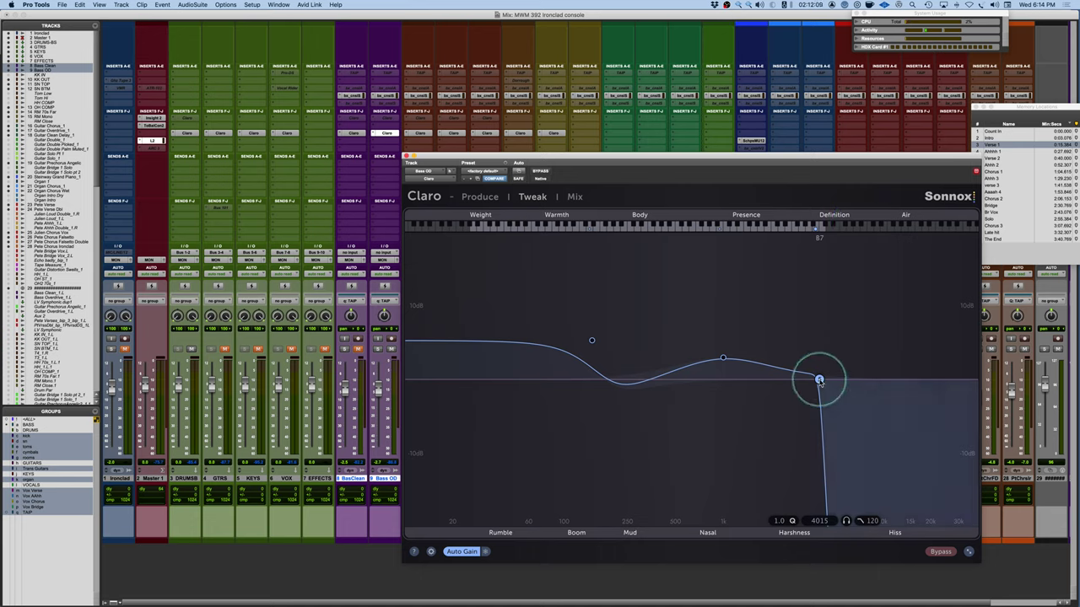
- Sweep the Bass OD high cut during playback to about 3533 Hz with a Q of 0.8, and compare with bypass
{"action": "left_click_drag", "start_coordinate": [819, 379], "coordinate": [773, 376]}
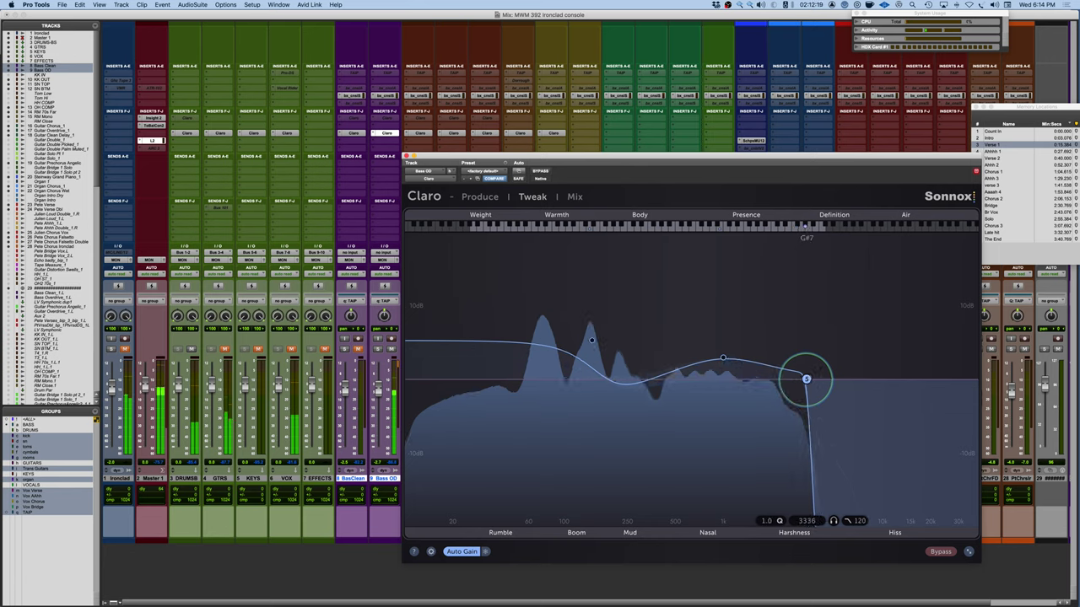
{"action": "left_click_drag", "start_coordinate": [792, 381], "coordinate": [813, 379]}
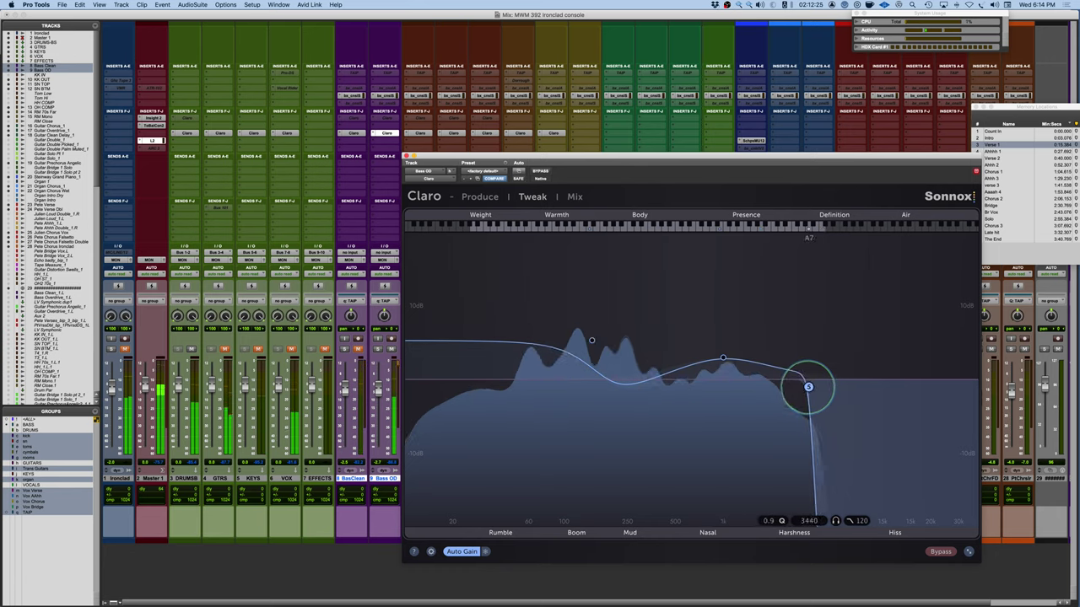
{"action": "left_click_drag", "start_coordinate": [806, 438], "coordinate": [810, 395]}
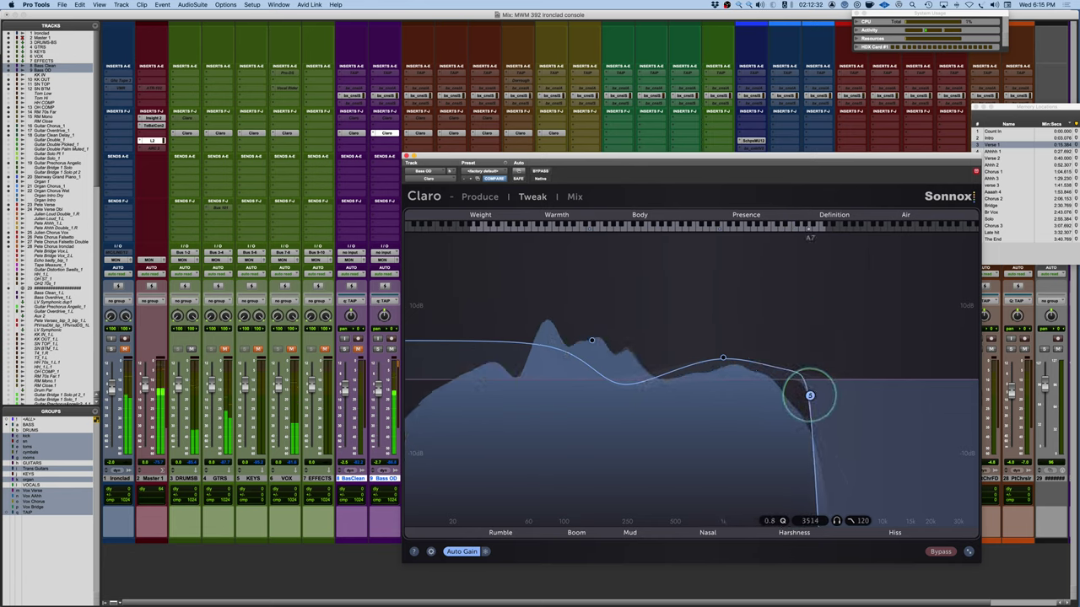
{"action": "left_click", "coordinate": [541, 172]}
{"action": "left_click", "coordinate": [541, 172]}
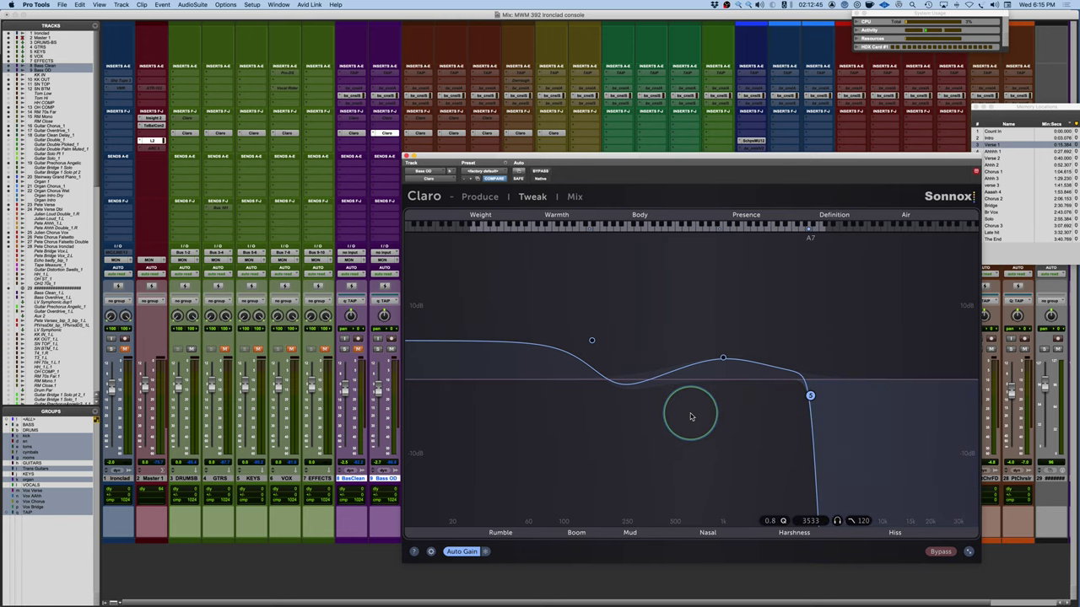
- Move the plug-in window clear of the memory locations list and jump to the Ahhh 1 marker
{"action": "left_click_drag", "start_coordinate": [581, 159], "coordinate": [663, 113]}
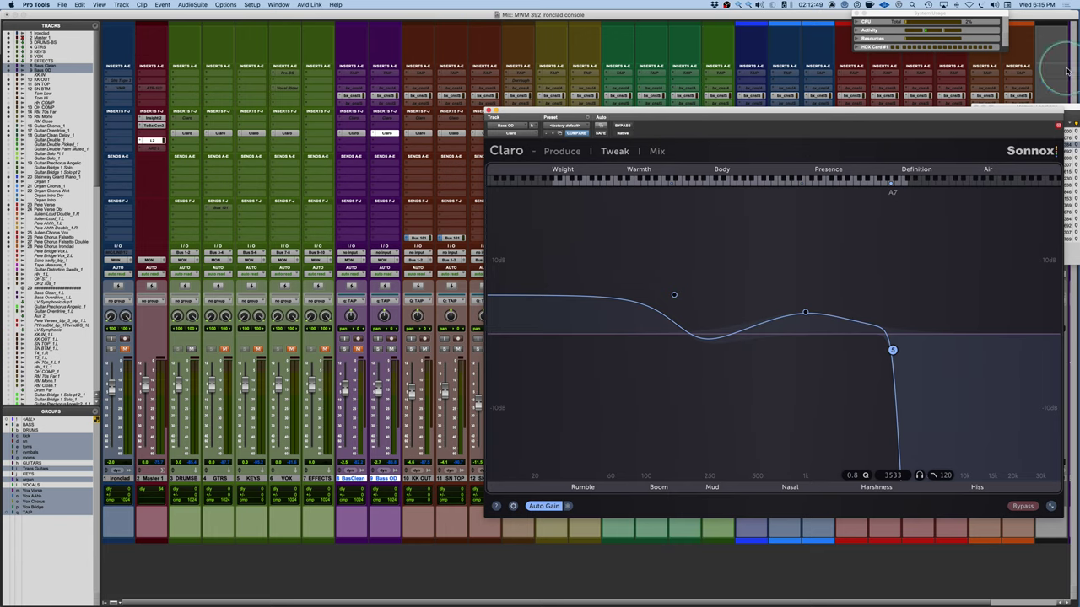
{"action": "left_click_drag", "start_coordinate": [988, 110], "coordinate": [895, 185]}
{"action": "left_click", "coordinate": [995, 152]}
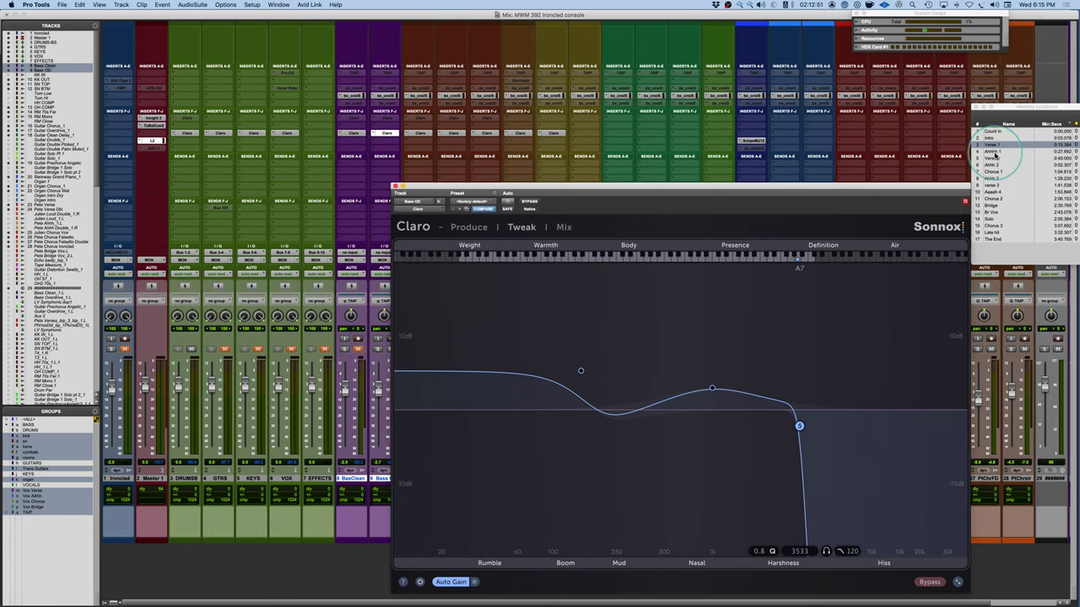
{"action": "left_click", "coordinate": [355, 354]}
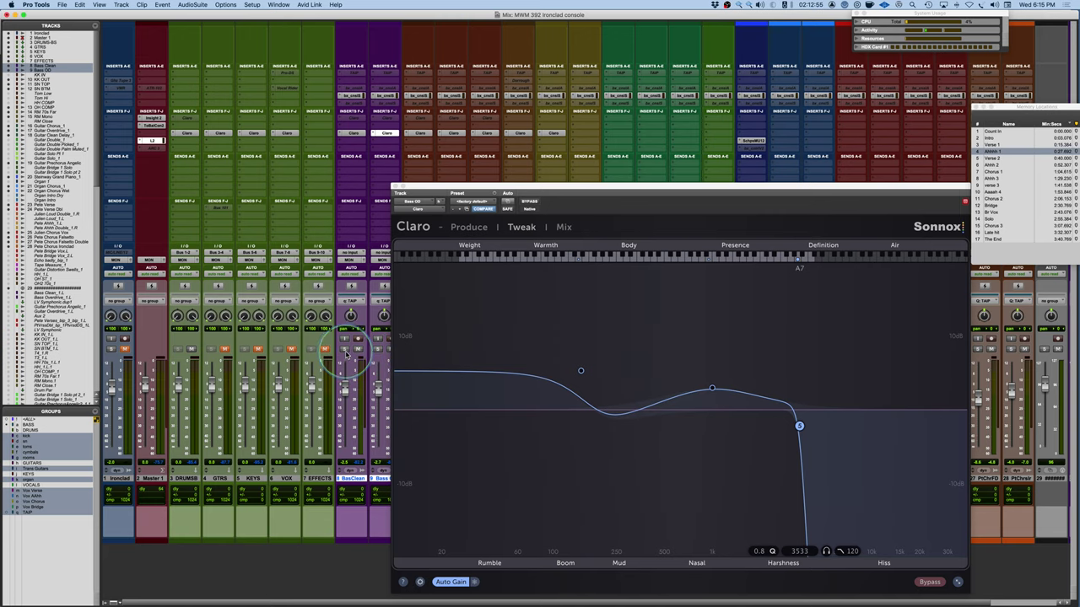
- Open Claro on Bass Clean, move its window off the bass channels, and raise the Low shelf boost further during playback
{"action": "left_click", "coordinate": [353, 133]}
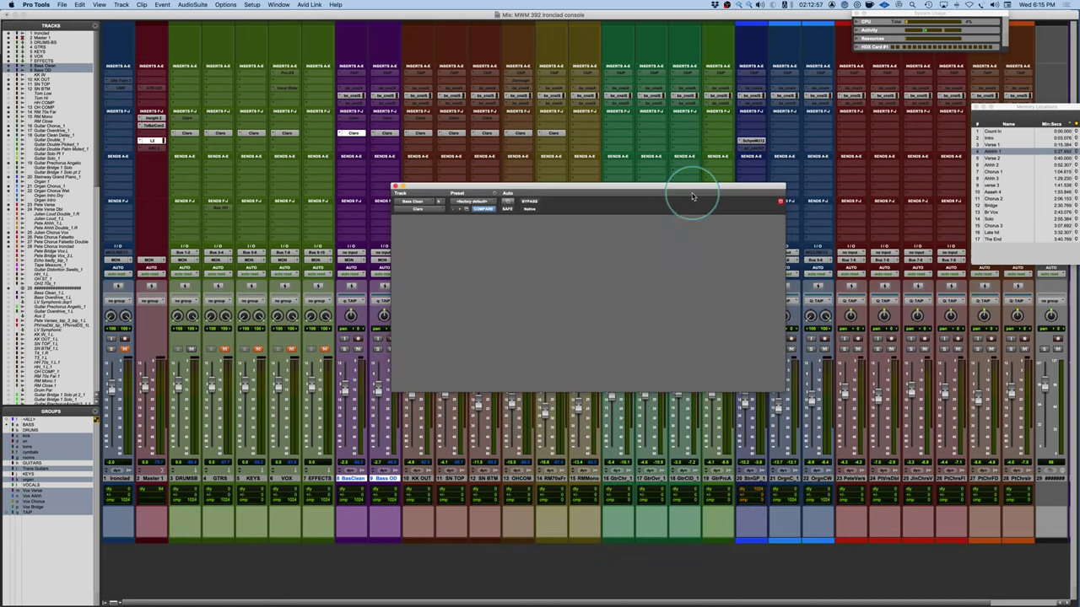
{"action": "left_click_drag", "start_coordinate": [693, 191], "coordinate": [765, 103]}
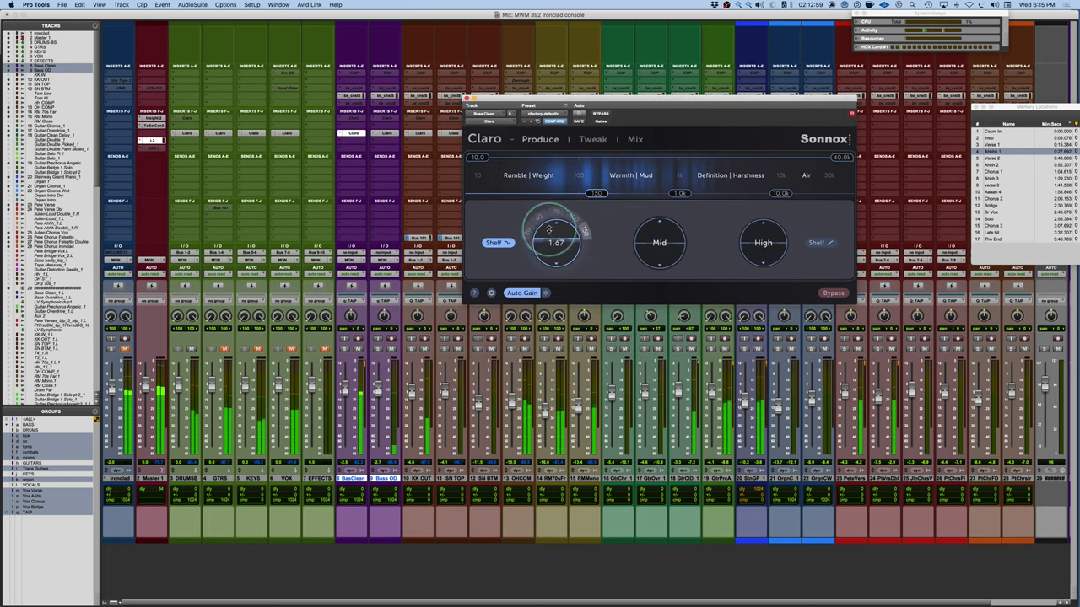
{"action": "mouse_move", "coordinate": [558, 242]}
{"action": "left_mouse_down"}
{"action": "mouse_move", "coordinate": [558, 226]}
{"action": "mouse_move", "coordinate": [556, 257]}
{"action": "left_mouse_up"}
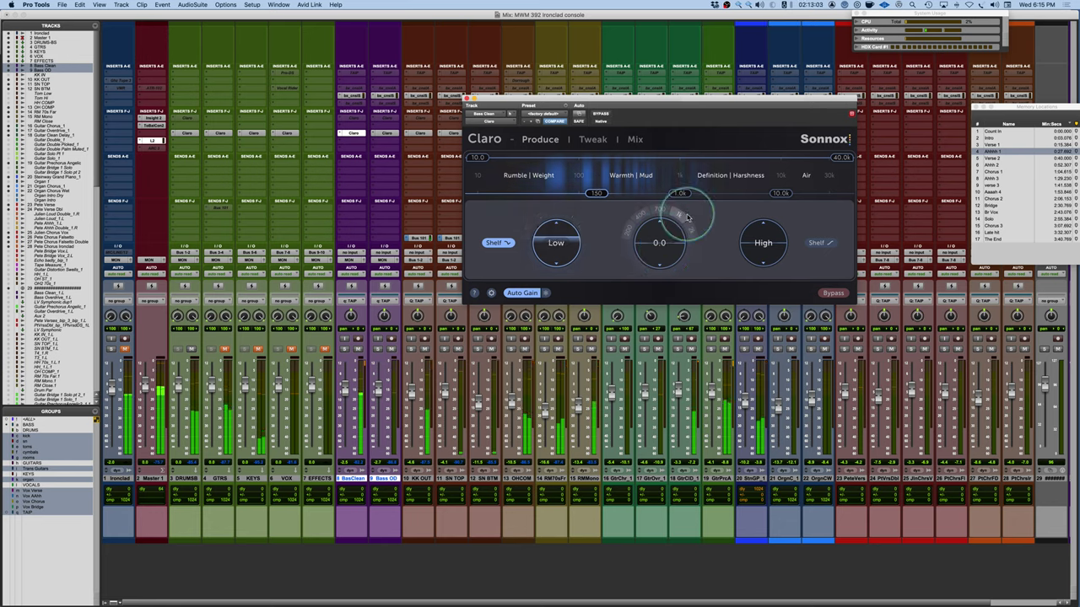
- Boost the Bass Clean Mid band at 1.0 kHz to about 6 during playback
{"action": "left_click_drag", "start_coordinate": [673, 203], "coordinate": [691, 237]}
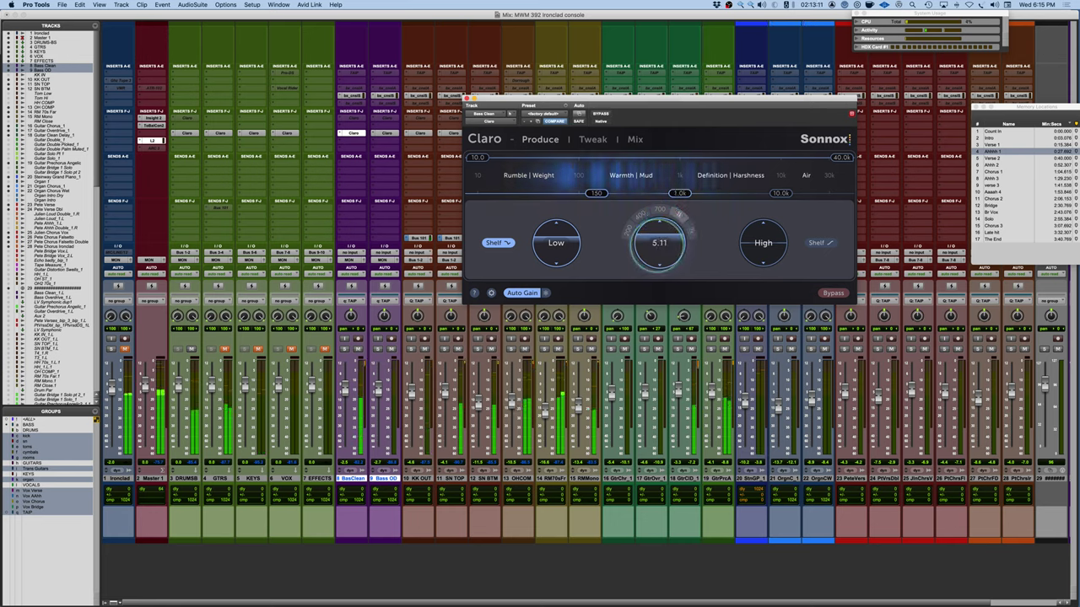
{"action": "left_click_drag", "start_coordinate": [681, 221], "coordinate": [660, 214]}
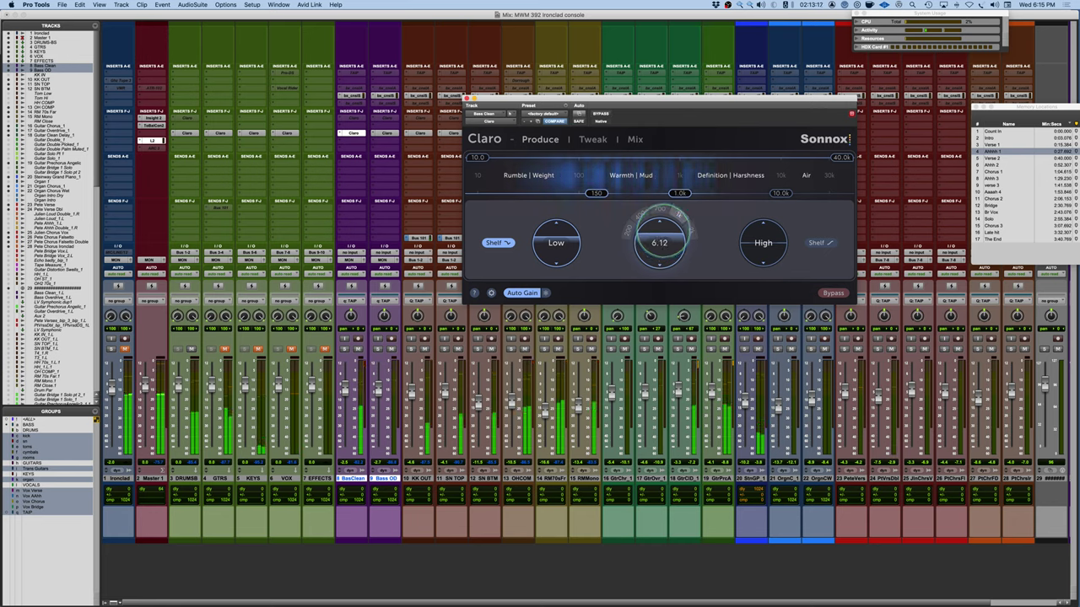
{"action": "left_click_drag", "start_coordinate": [661, 229], "coordinate": [662, 243]}
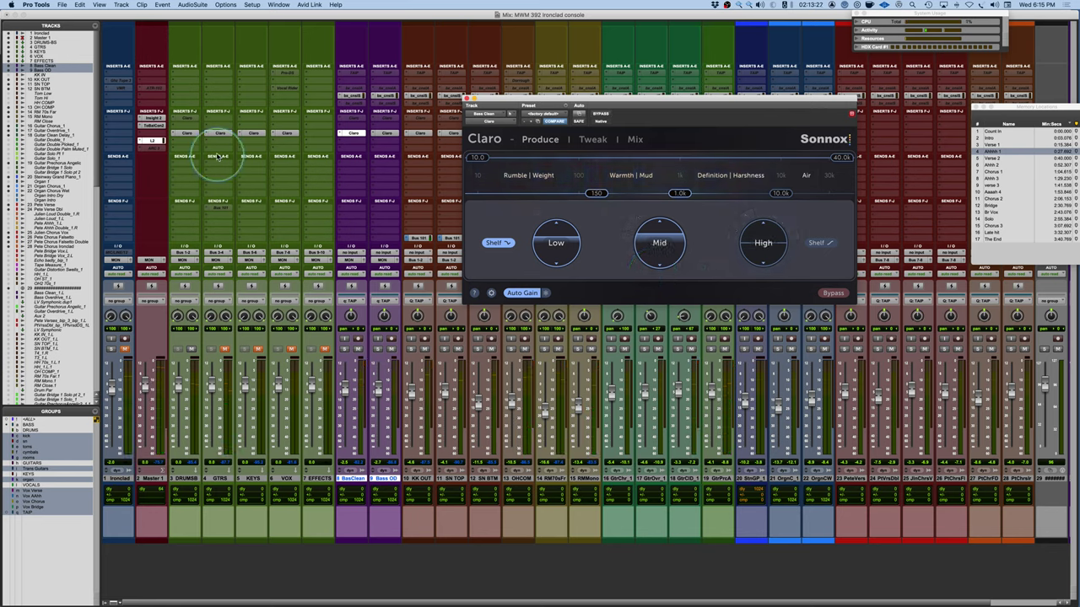
- Open Claro on DRUMS-BS, inspect the combined tone and width curves, and return to its Produce view
{"action": "left_click", "coordinate": [187, 133]}
{"action": "left_click", "coordinate": [707, 335]}
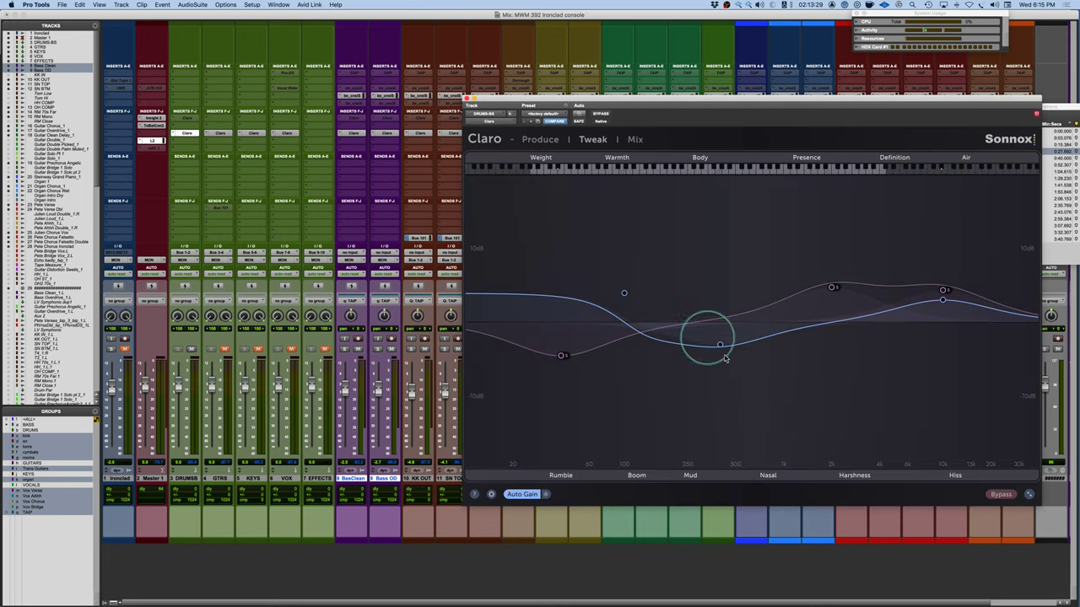
{"action": "left_click", "coordinate": [543, 140]}
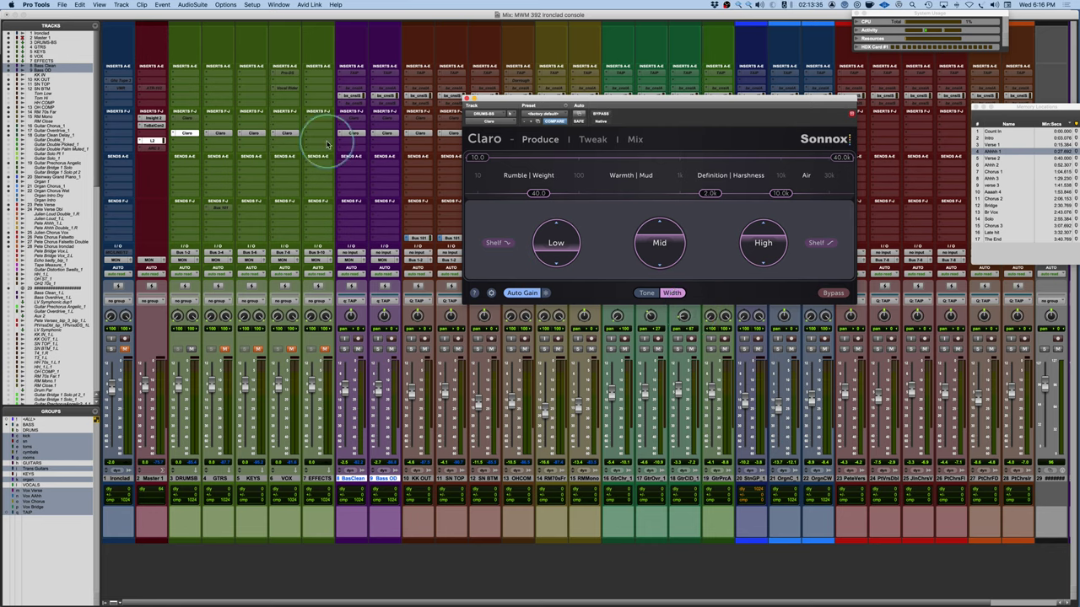
- Reopen Claro on Bass Clean, reposition its window, and compare the EQ against bypass during playback
{"action": "left_click", "coordinate": [359, 135]}
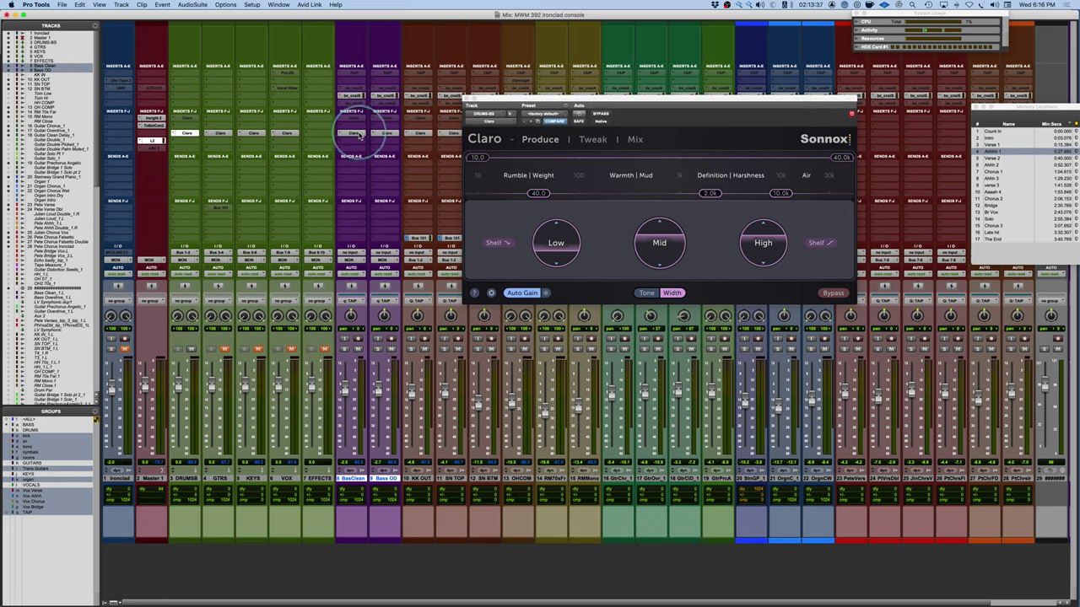
{"action": "left_click_drag", "start_coordinate": [676, 100], "coordinate": [598, 174]}
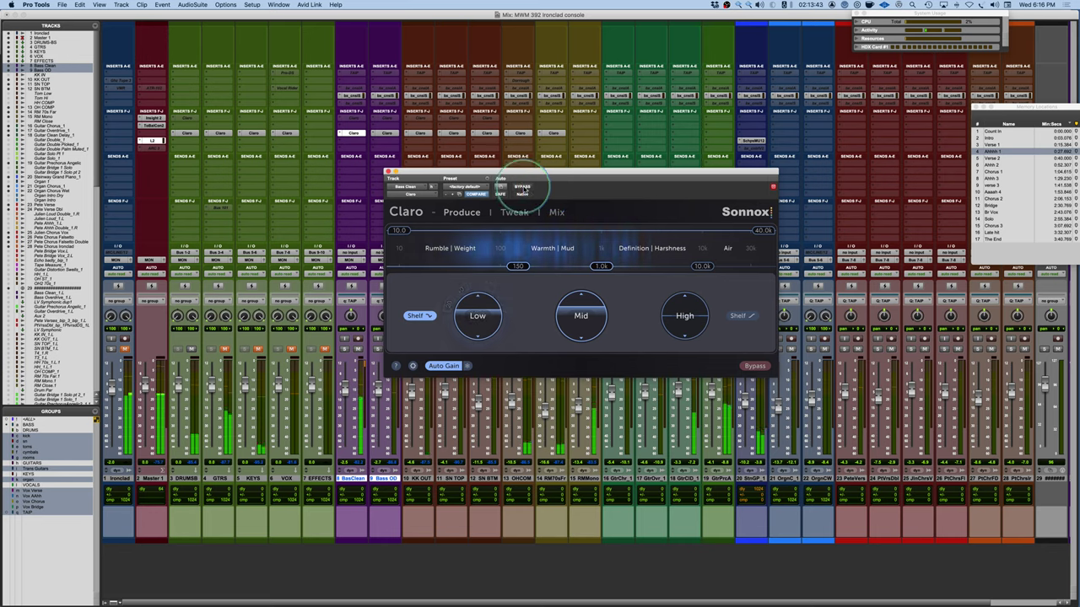
{"action": "left_click", "coordinate": [522, 187]}
{"action": "left_click", "coordinate": [522, 187]}
- Lower Bass Clean's high-cut filter to about 2370 Hz and steepen its slope to 120 in Tweak view
{"action": "mouse_move", "coordinate": [742, 243]}
{"action": "left_mouse_down"}
{"action": "mouse_move", "coordinate": [578, 221]}
{"action": "mouse_move", "coordinate": [643, 230]}
{"action": "left_mouse_up"}
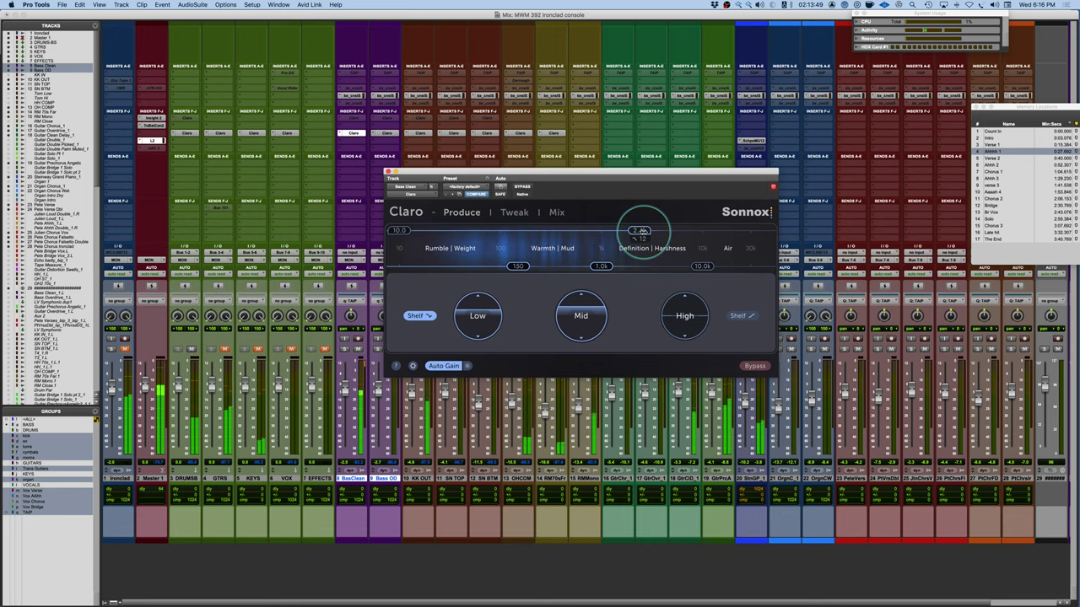
{"action": "left_click", "coordinate": [515, 212]}
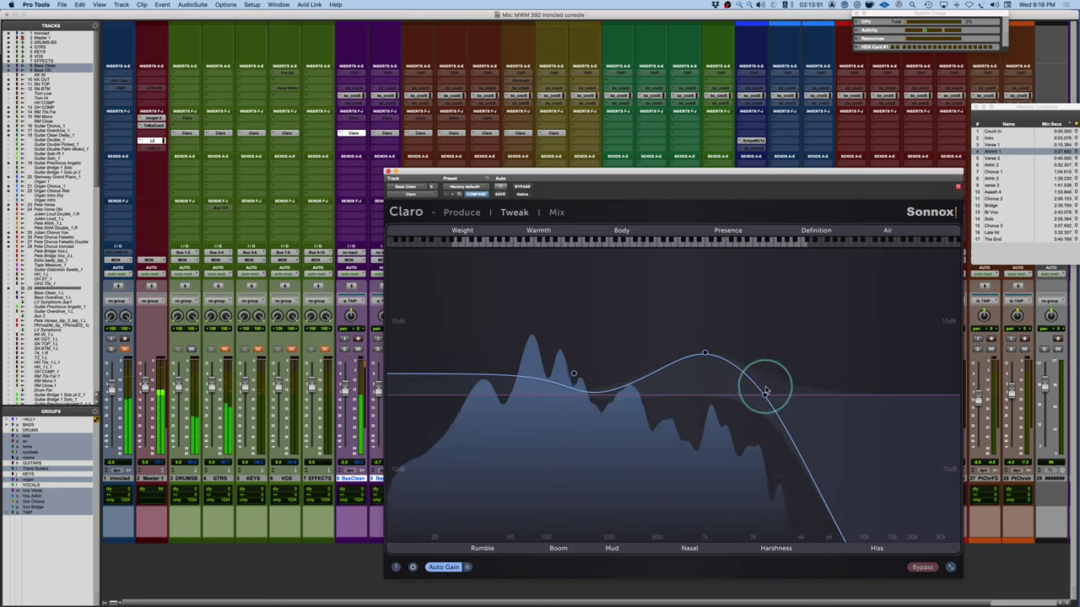
{"action": "mouse_move", "coordinate": [764, 390]}
{"action": "mouse_move", "coordinate": [813, 536]}
{"action": "left_mouse_down"}
{"action": "mouse_move", "coordinate": [819, 464]}
{"action": "mouse_move", "coordinate": [812, 534]}
{"action": "left_mouse_up"}
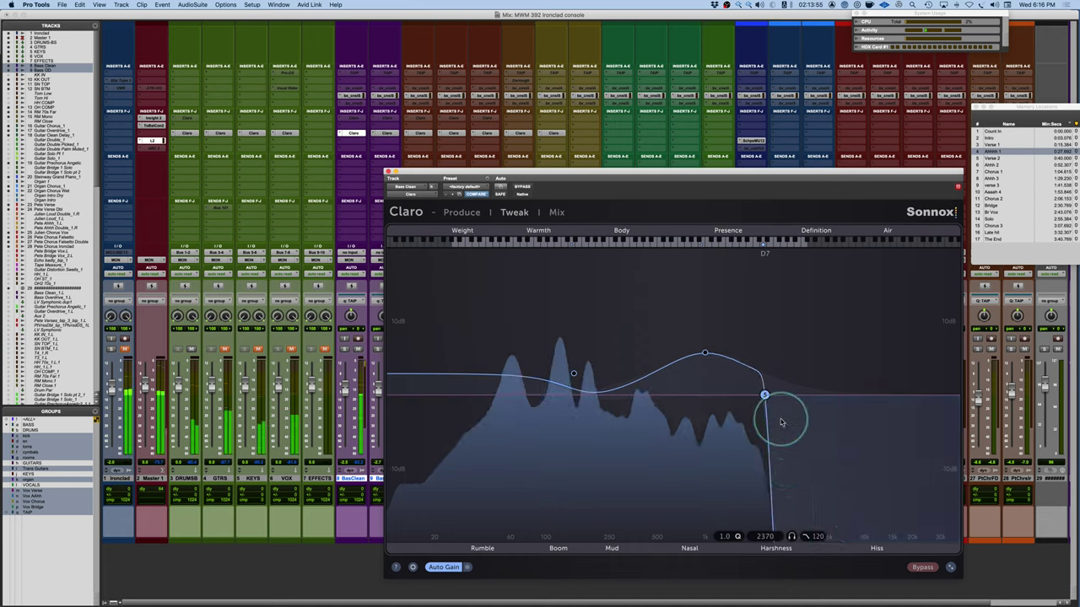
- Reshape Bass Clean's high-cut filter to about 2834 Hz, with a slope of 36 and a Q of about 1.6
{"action": "mouse_move", "coordinate": [764, 393]}
{"action": "left_mouse_down"}
{"action": "mouse_move", "coordinate": [724, 397]}
{"action": "mouse_move", "coordinate": [776, 391]}
{"action": "mouse_move", "coordinate": [766, 376]}
{"action": "mouse_move", "coordinate": [770, 386]}
{"action": "left_mouse_up"}
{"action": "left_click_drag", "start_coordinate": [827, 535], "coordinate": [826, 585]}
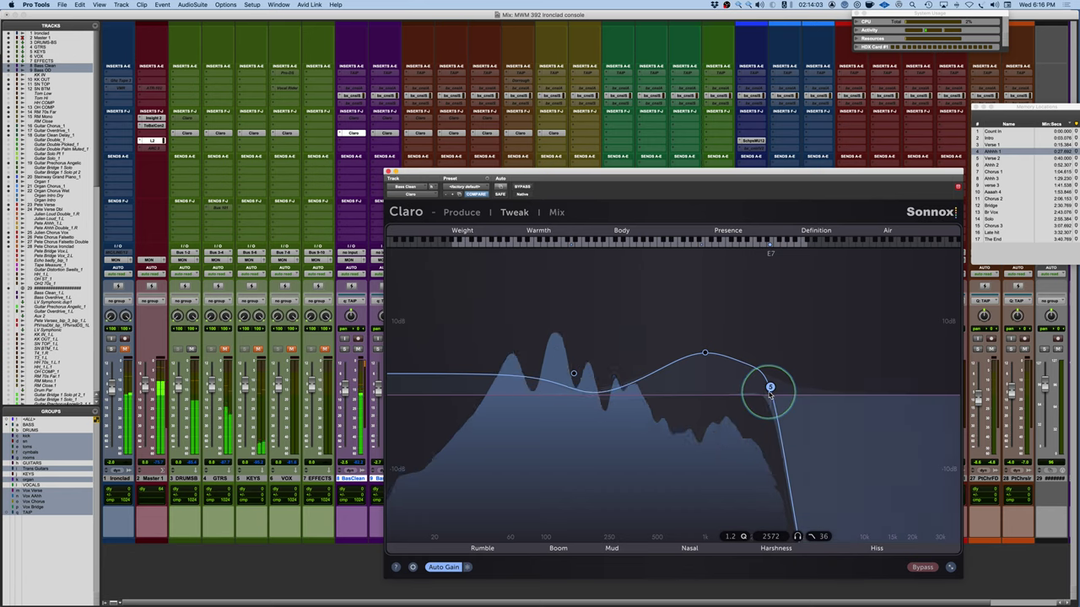
{"action": "left_click_drag", "start_coordinate": [766, 369], "coordinate": [775, 379]}
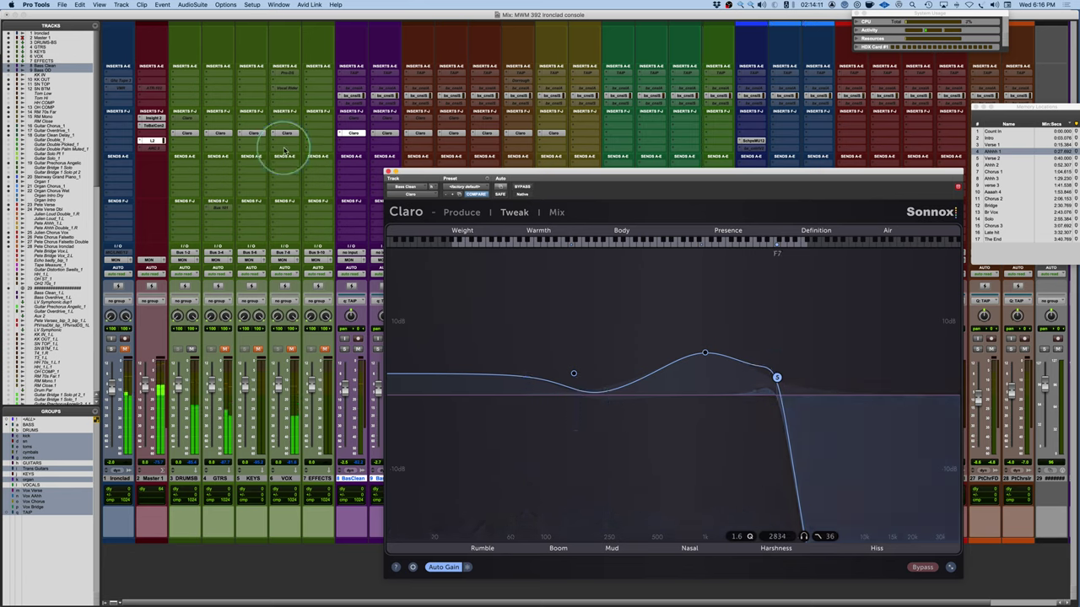
- Move the plug-in window clear of the kick channel, solo KK OUT and open its Claro
{"action": "left_click_drag", "start_coordinate": [495, 173], "coordinate": [630, 131]}
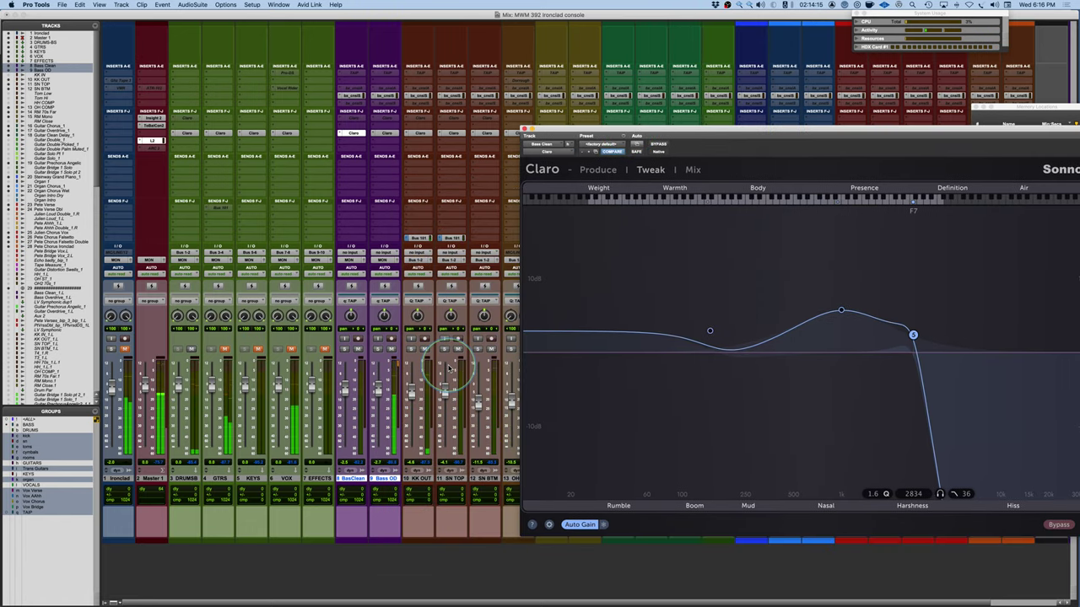
{"action": "left_click", "coordinate": [411, 349]}
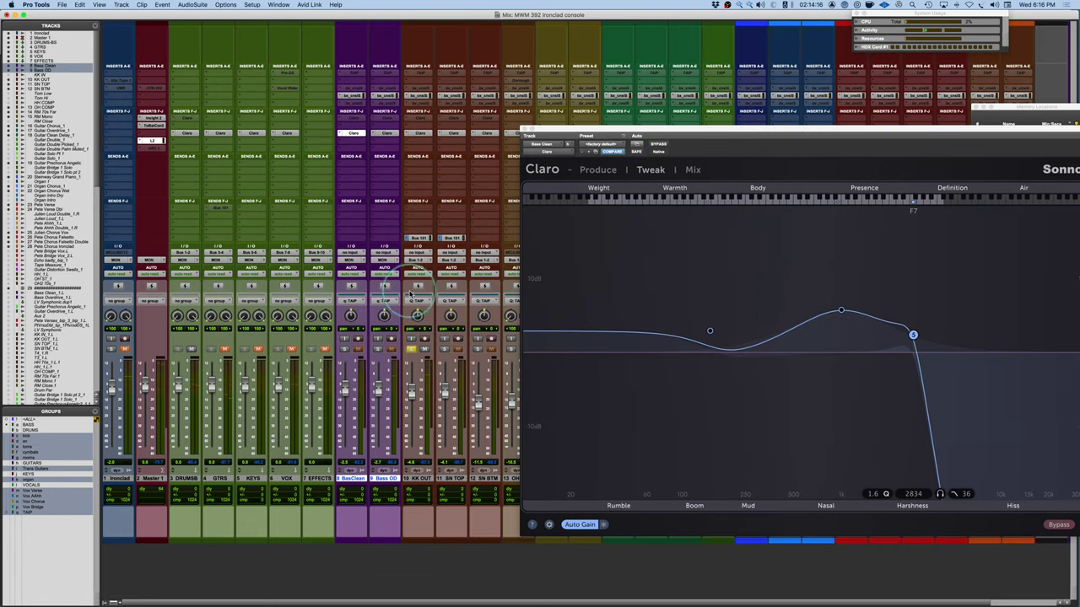
{"action": "left_click", "coordinate": [419, 133]}
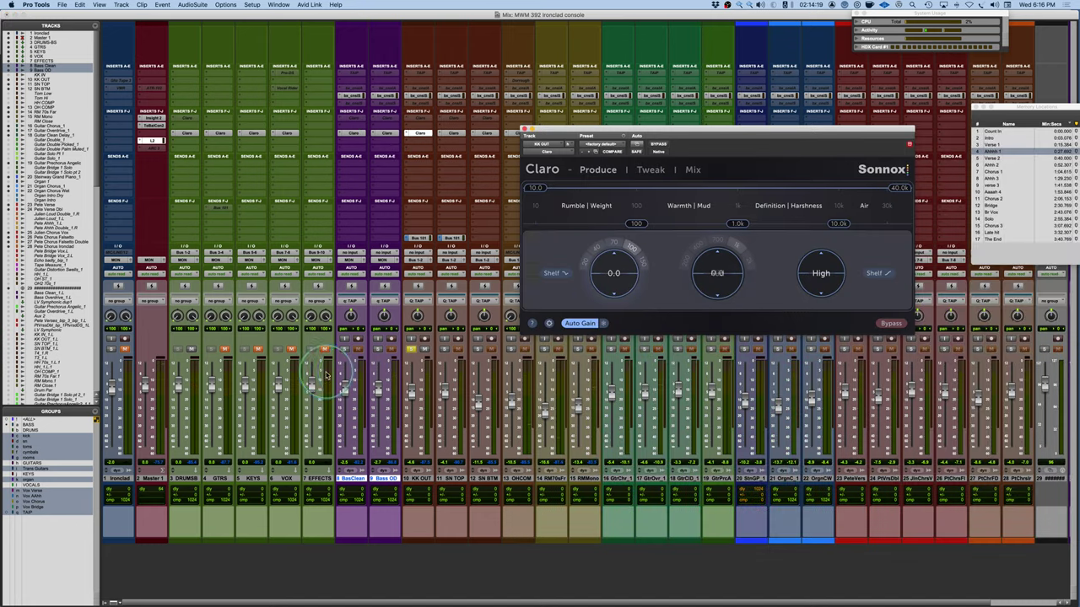
- Boost KK OUT's Low band at 40 Hz and cut its Mid band at 200 Hz during playback
{"action": "mouse_move", "coordinate": [595, 246]}
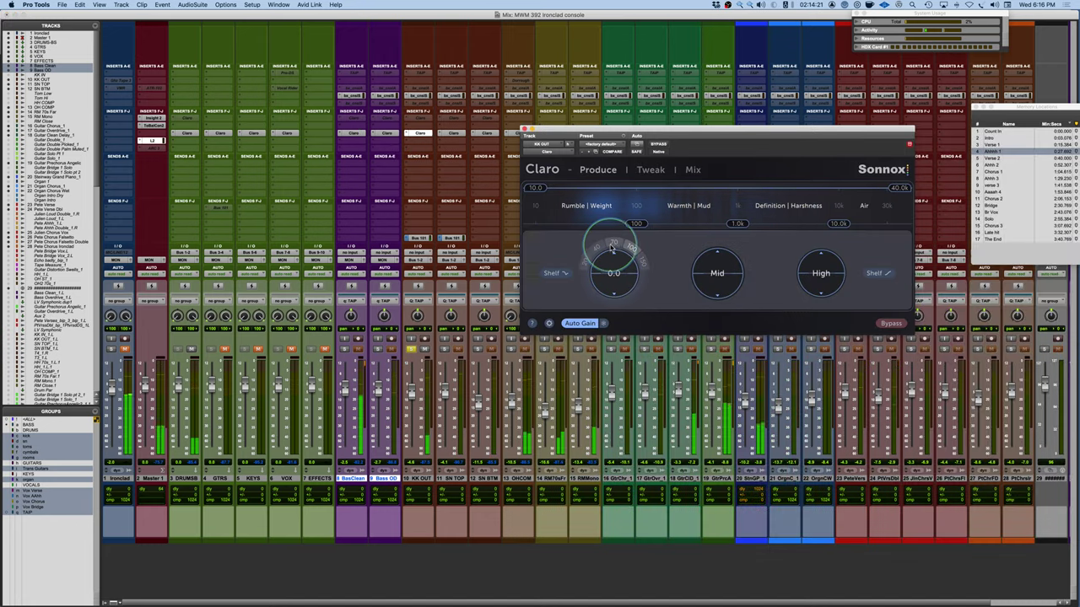
{"action": "left_click_drag", "start_coordinate": [599, 251], "coordinate": [597, 221]}
{"action": "left_click_drag", "start_coordinate": [717, 273], "coordinate": [709, 304]}
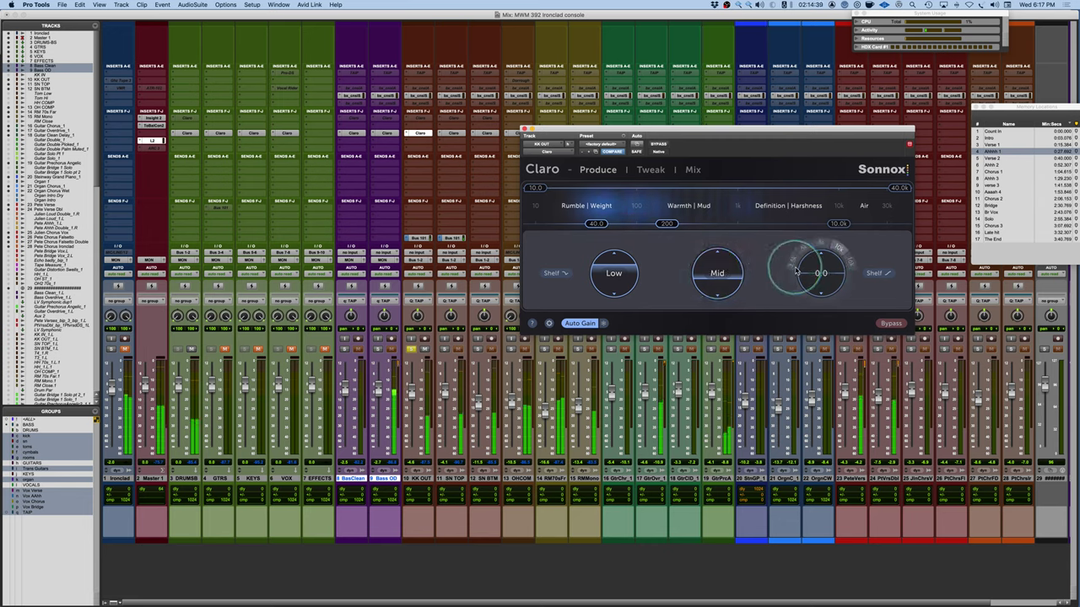
- Boost KK OUT's High band at 2.0 kHz to about 4.88, and compare the EQ against bypass
{"action": "mouse_move", "coordinate": [822, 261]}
{"action": "left_mouse_down"}
{"action": "mouse_move", "coordinate": [818, 271]}
{"action": "mouse_move", "coordinate": [826, 234]}
{"action": "mouse_move", "coordinate": [762, 205]}
{"action": "mouse_move", "coordinate": [783, 211]}
{"action": "mouse_move", "coordinate": [730, 219]}
{"action": "mouse_move", "coordinate": [766, 222]}
{"action": "left_mouse_up"}
{"action": "left_click_drag", "start_coordinate": [832, 289], "coordinate": [827, 266]}
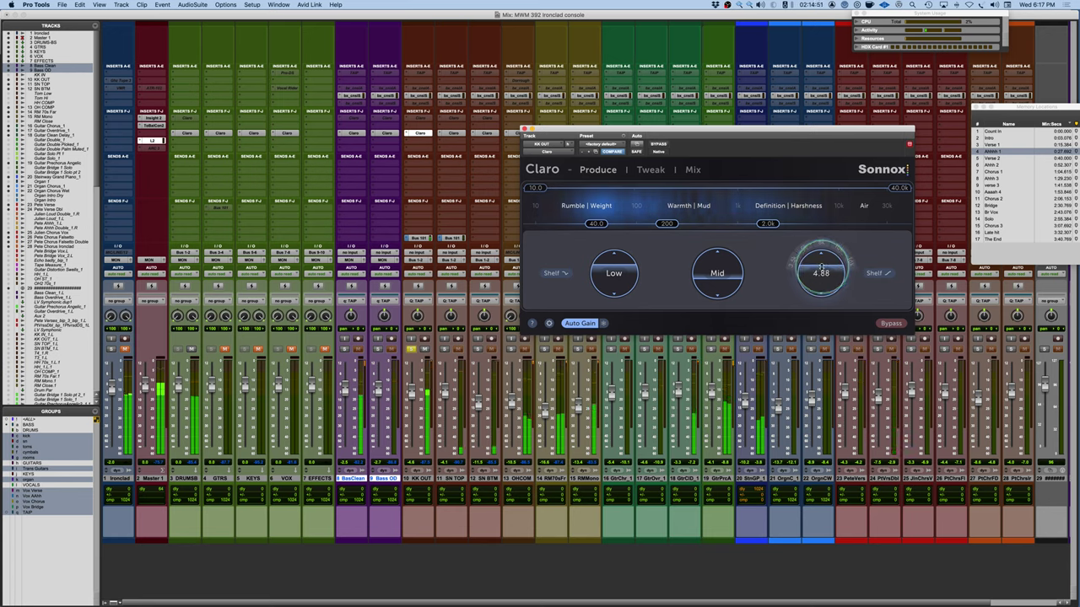
{"action": "left_click", "coordinate": [659, 144]}
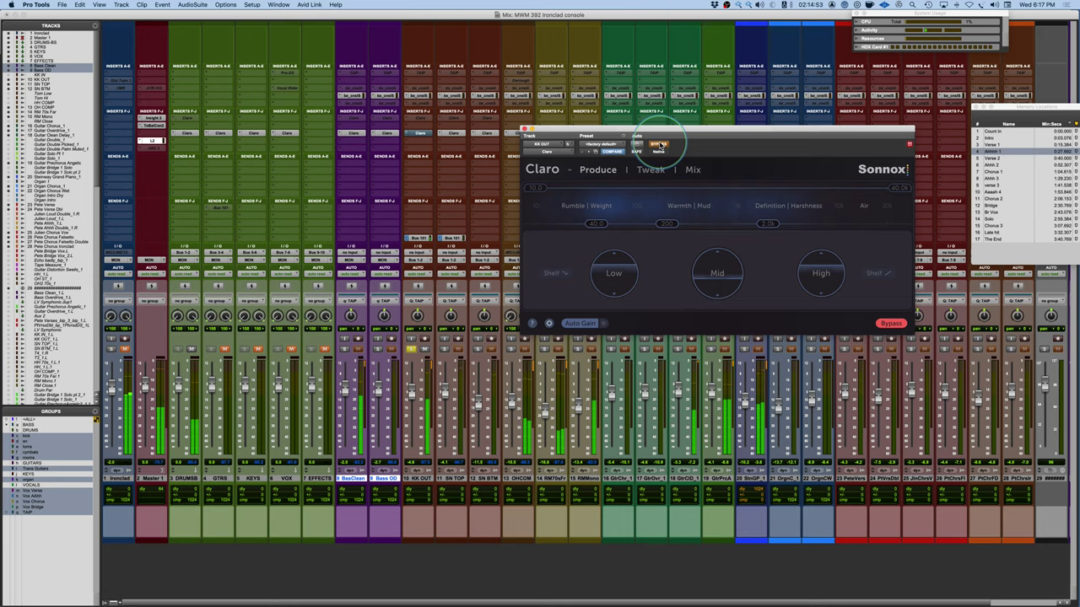
{"action": "left_click", "coordinate": [658, 145]}
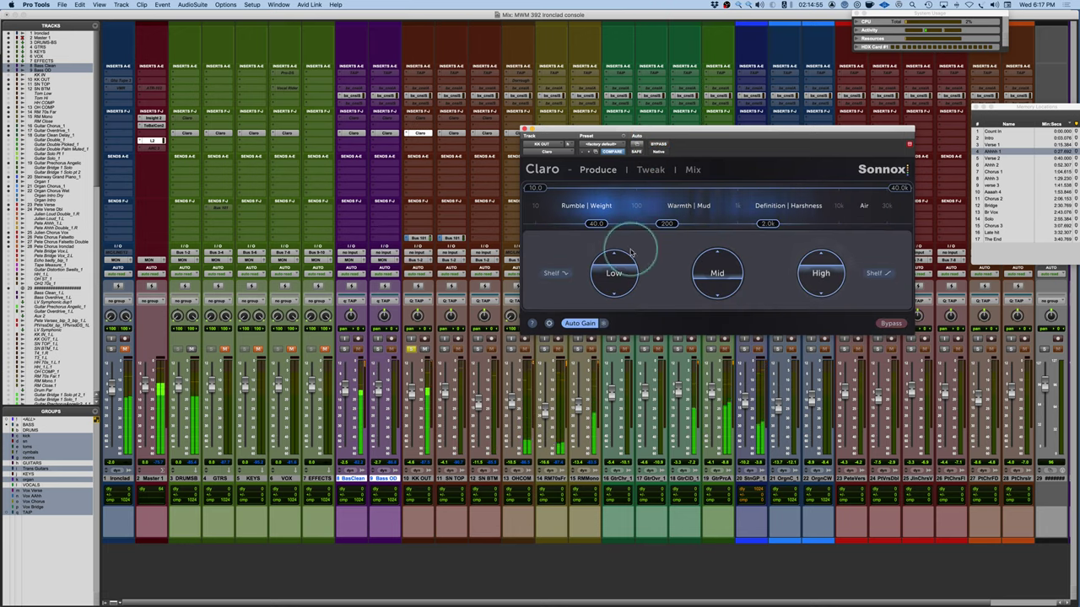
- In Tweak view, narrow KK OUT's low boost to a Q of 2.4 and shift it to about 40.45 Hz at 6.1 dB
{"action": "left_click", "coordinate": [651, 169]}
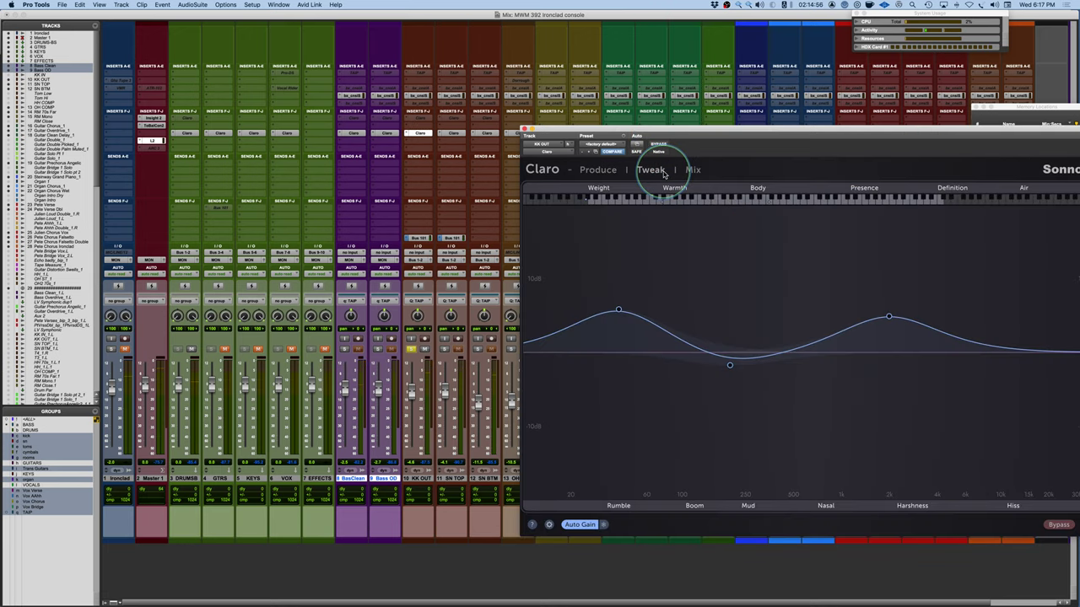
{"action": "left_click", "coordinate": [619, 312]}
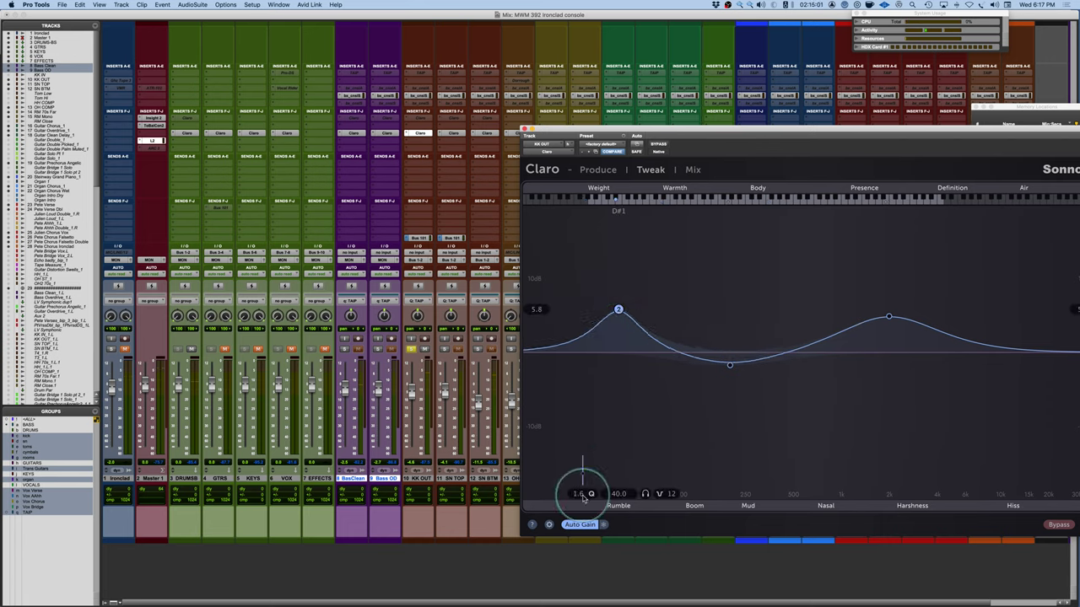
{"action": "key", "text": "space"}
{"action": "left_click_drag", "start_coordinate": [578, 494], "coordinate": [581, 469]}
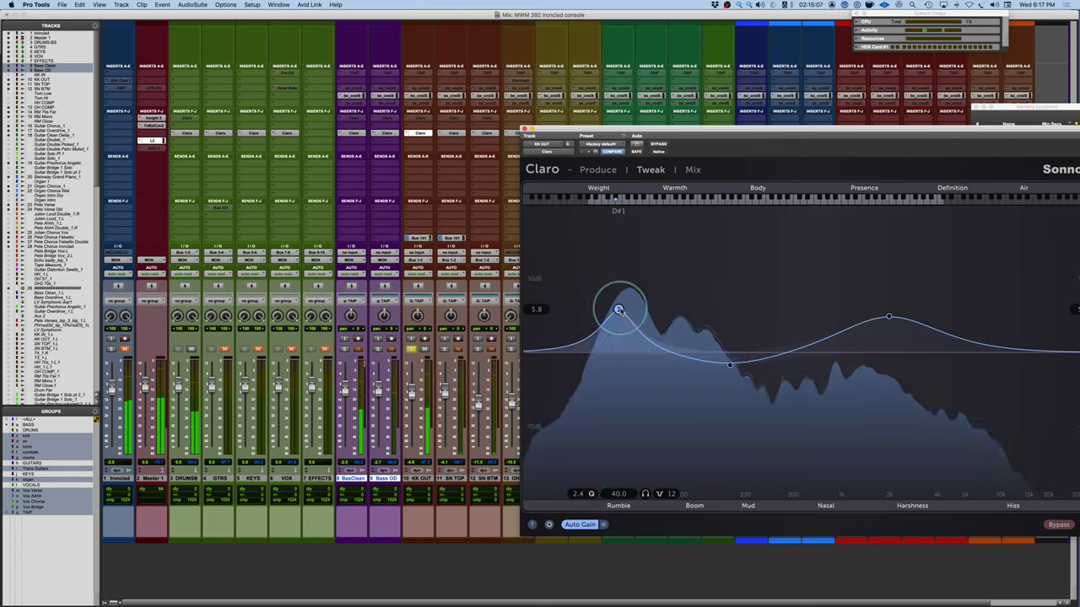
{"action": "mouse_move", "coordinate": [618, 309]}
{"action": "left_mouse_down"}
{"action": "mouse_move", "coordinate": [638, 309]}
{"action": "mouse_move", "coordinate": [619, 310]}
{"action": "left_mouse_up"}
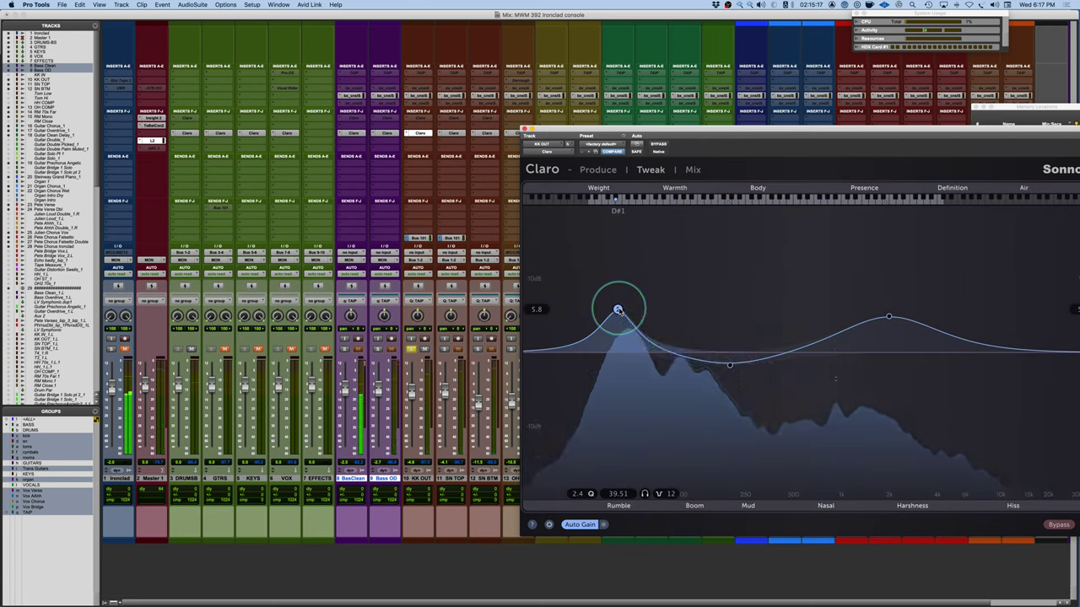
{"action": "left_click_drag", "start_coordinate": [618, 309], "coordinate": [624, 300]}
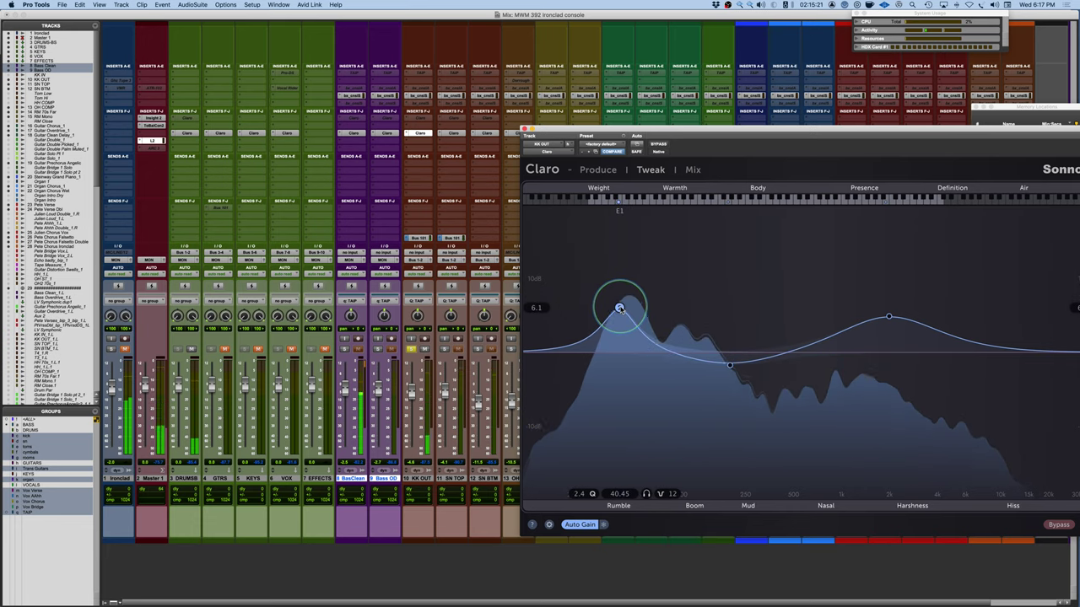
- Compare KK OUT's refined EQ curve against bypass during playback
{"action": "left_click", "coordinate": [659, 145]}
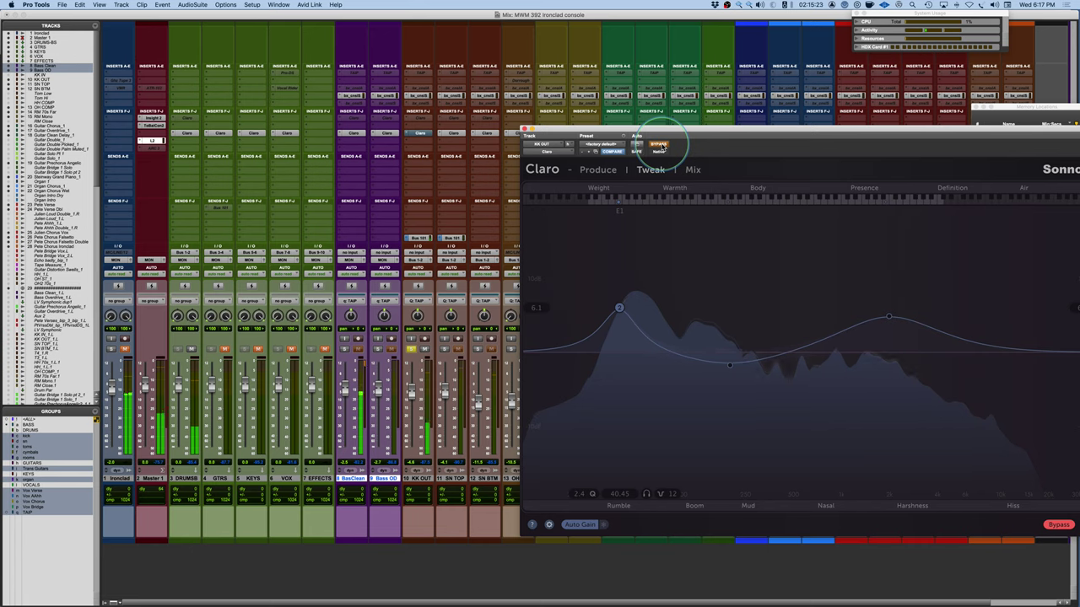
{"action": "left_click", "coordinate": [658, 145]}
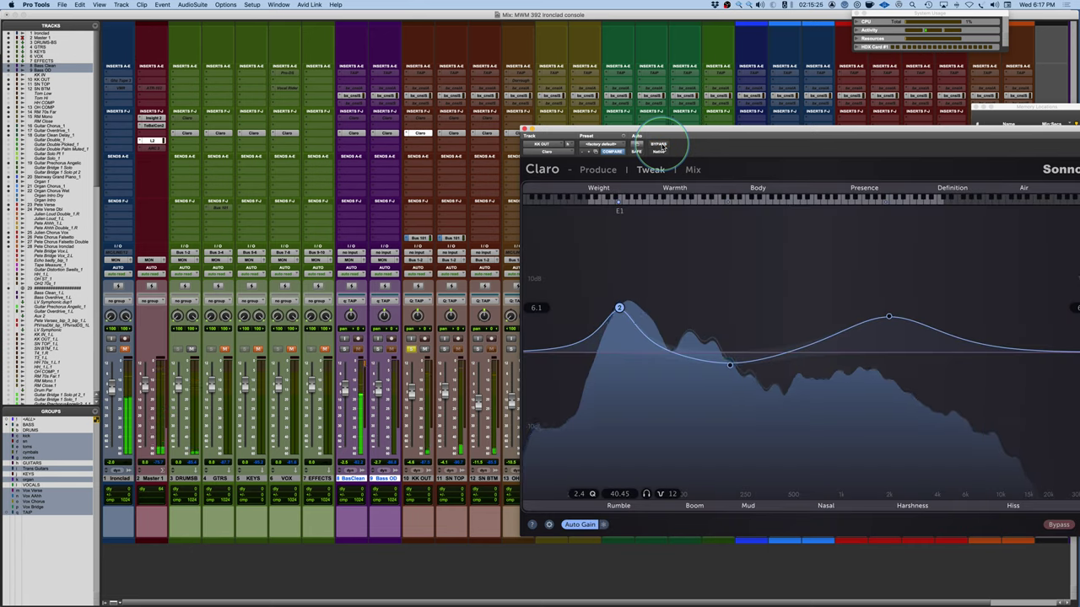
{"action": "left_click", "coordinate": [205, 120]}
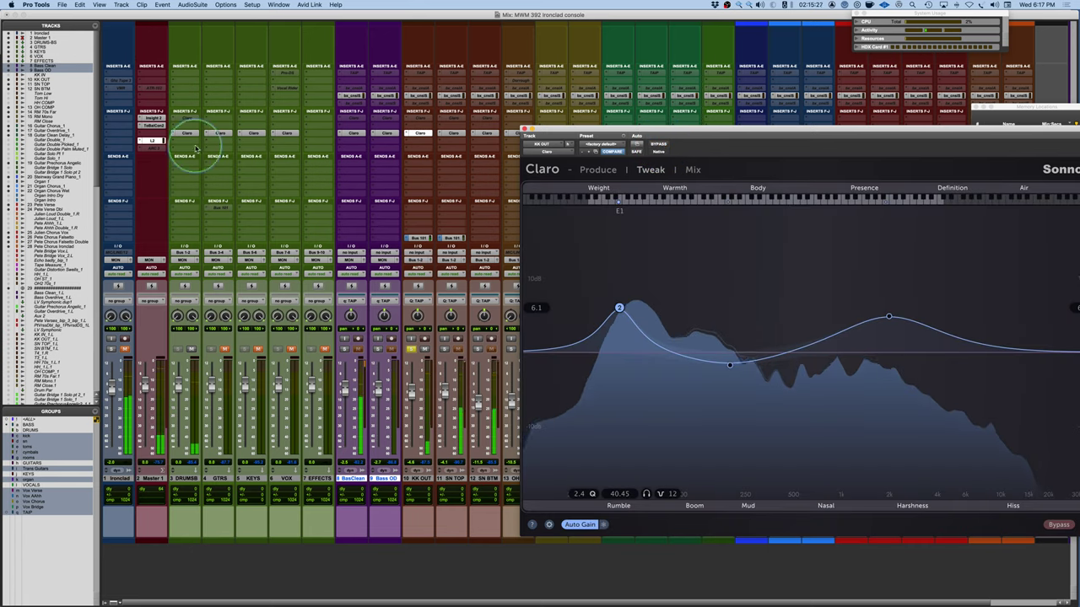
{"action": "left_click", "coordinate": [381, 93]}
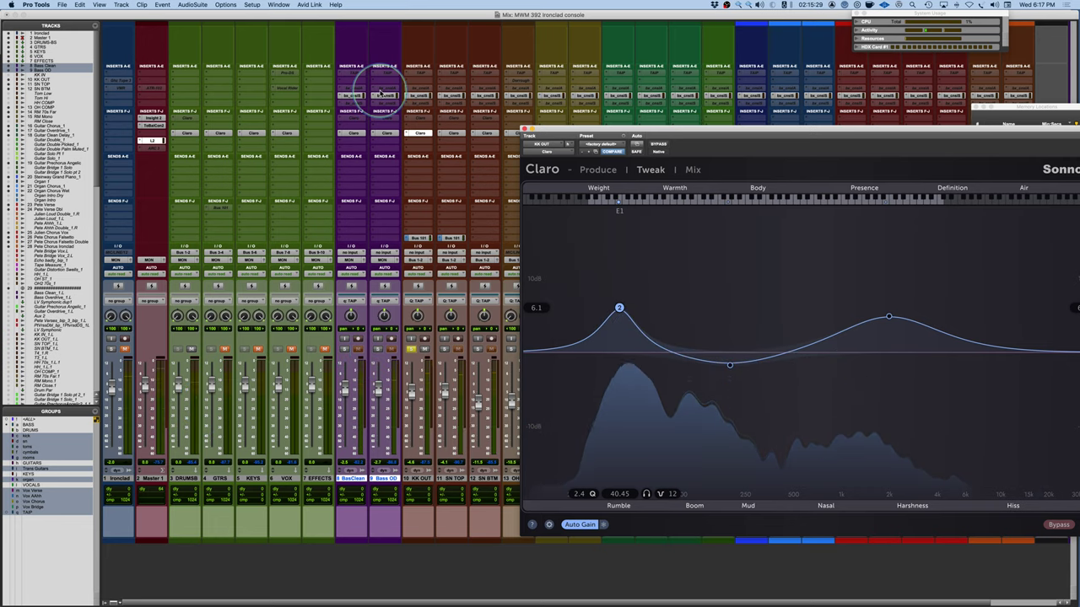
- Unsolo KK OUT and show its Claro in Mix view, repositioning the plug-in window over the mixer
{"action": "left_click_drag", "start_coordinate": [748, 127], "coordinate": [767, 34]}
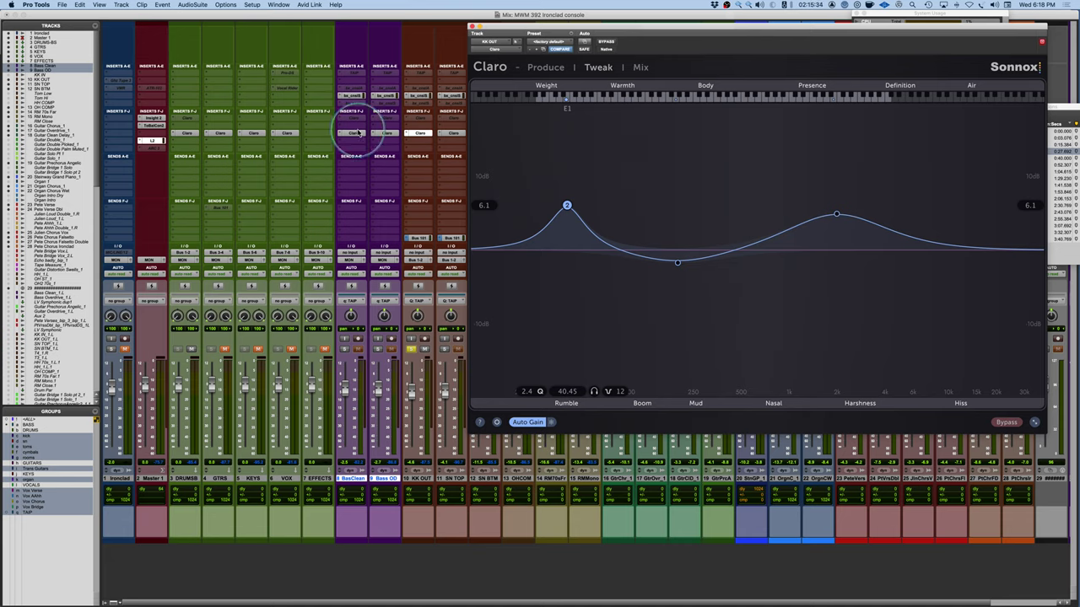
{"action": "left_click", "coordinate": [412, 349]}
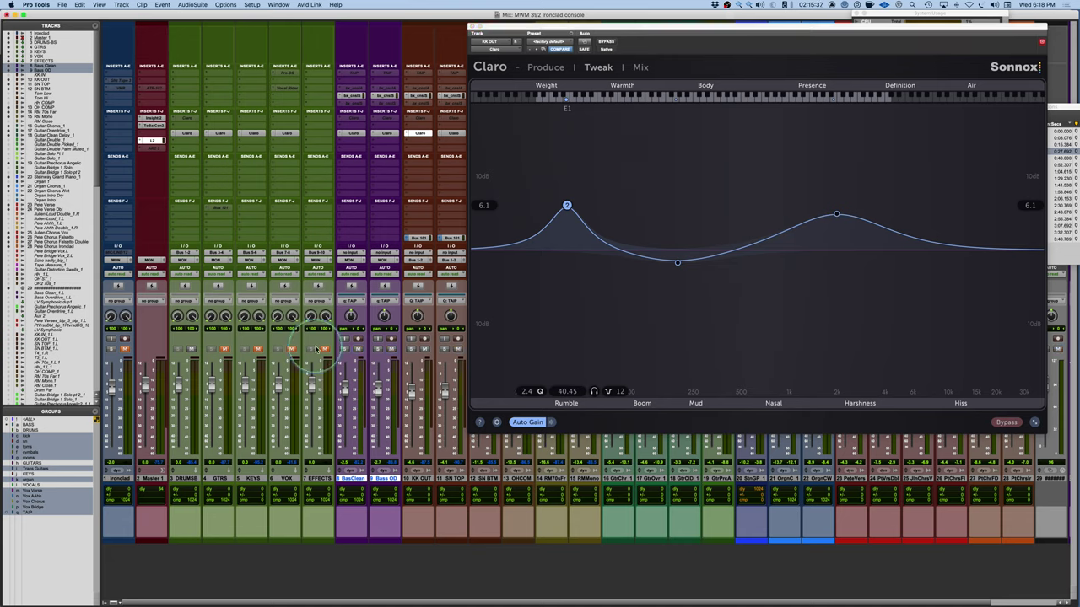
{"action": "left_click", "coordinate": [641, 67]}
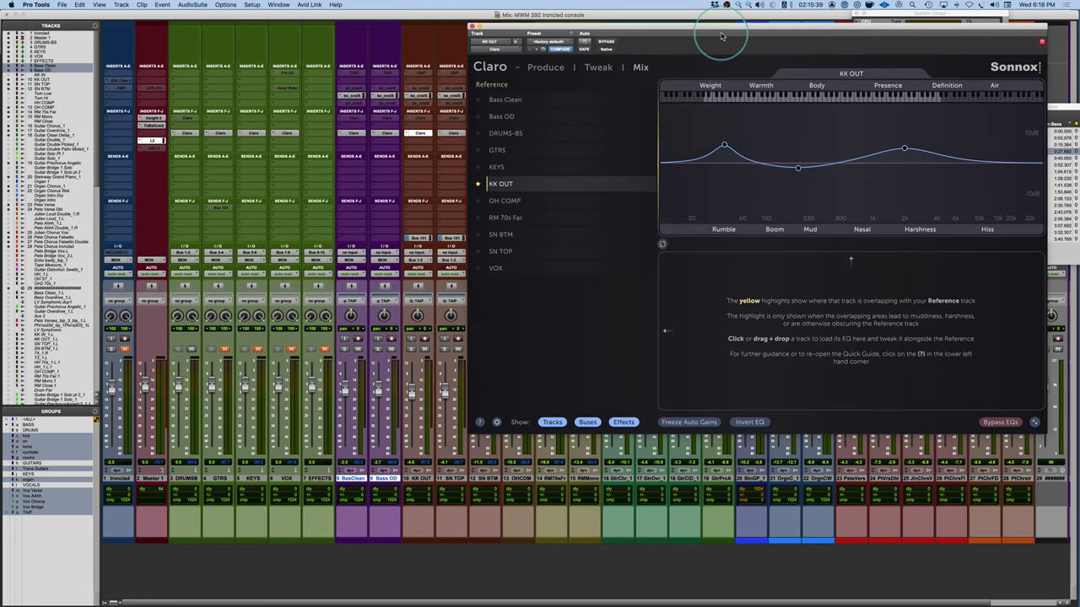
{"action": "left_click_drag", "start_coordinate": [724, 32], "coordinate": [614, 19]}
{"action": "left_click", "coordinate": [371, 80]}
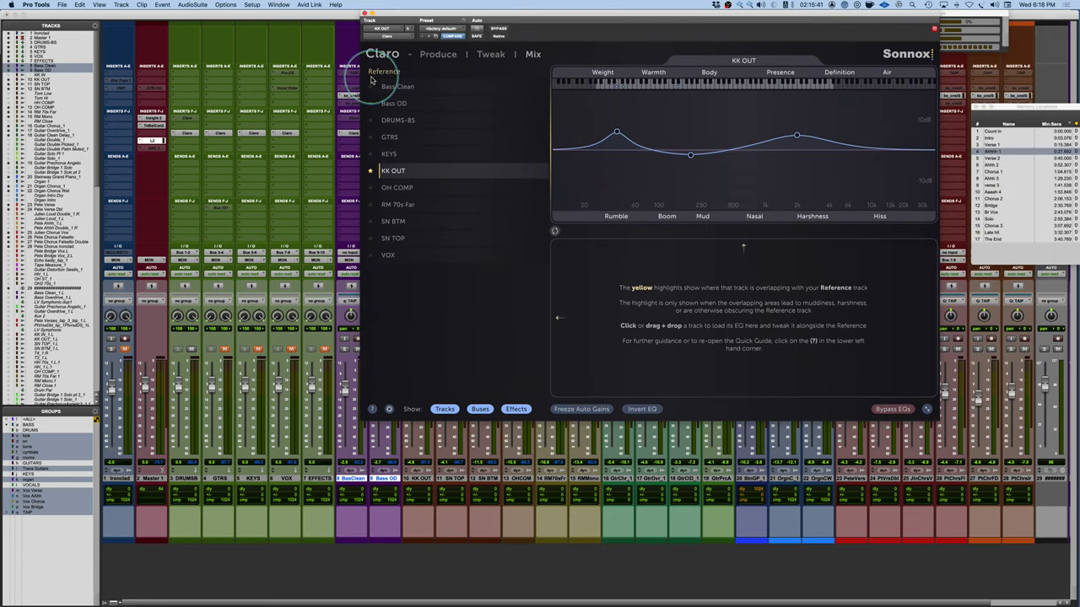
- Recall the Verse 1 memory location and load Bass OD's EQ beneath KK OUT in Mix view
{"action": "left_click", "coordinate": [905, 173]}
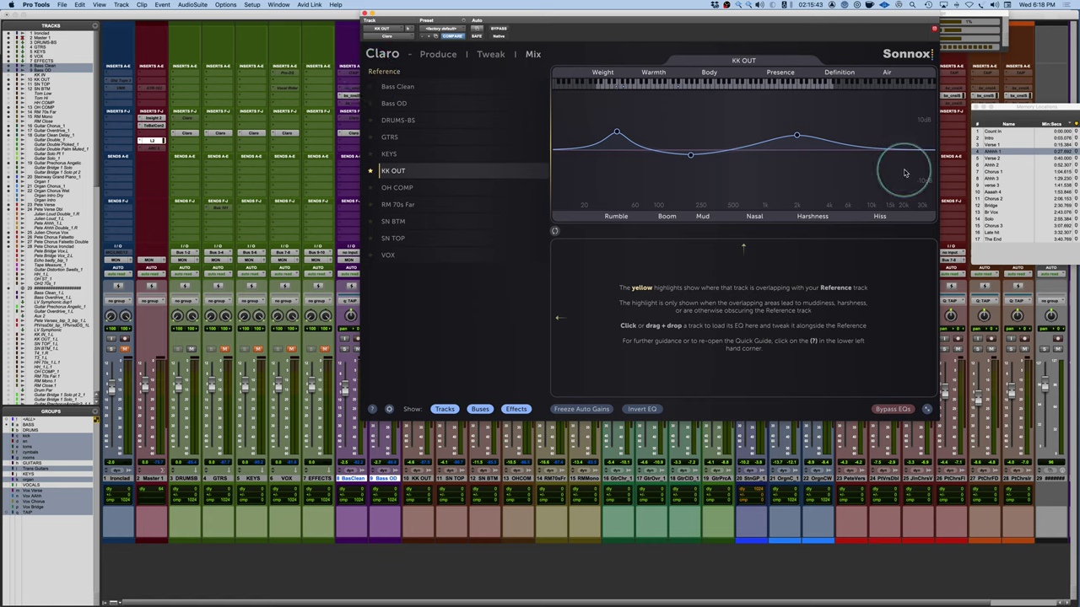
{"action": "left_click", "coordinate": [994, 146]}
{"action": "left_click", "coordinate": [395, 103]}
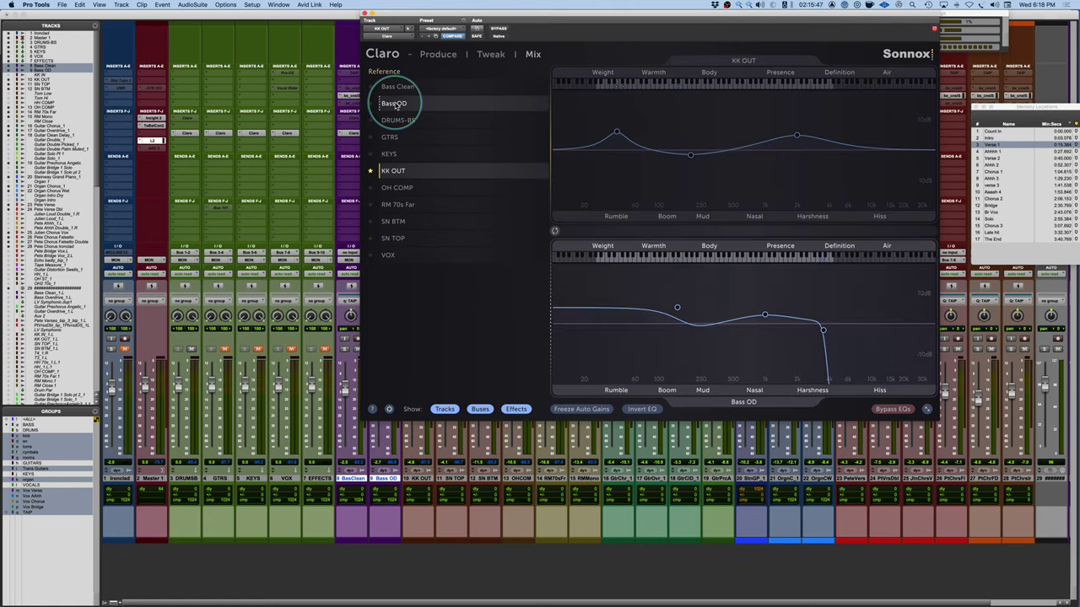
- Make Bass OD the reference track, with KK OUT's EQ shown below it for comparison
{"action": "left_click", "coordinate": [371, 172]}
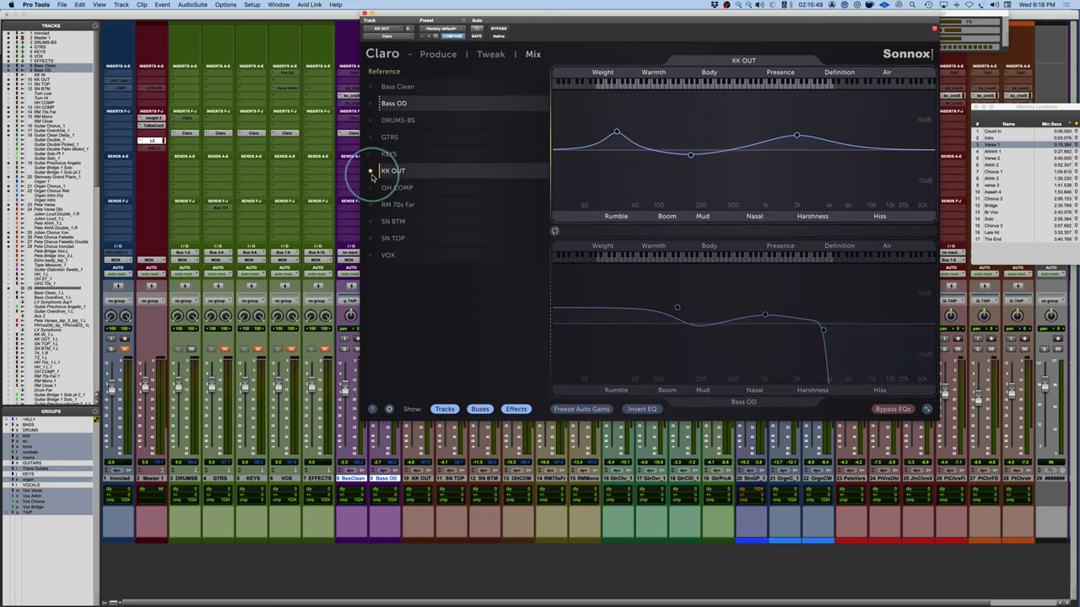
{"action": "left_click", "coordinate": [376, 100]}
{"action": "left_click", "coordinate": [637, 124]}
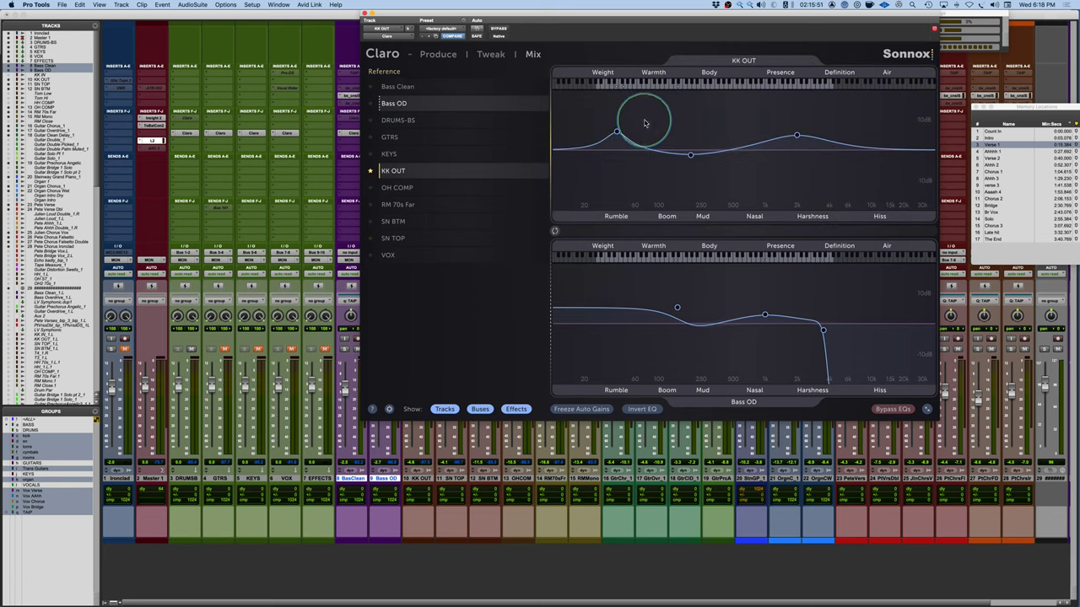
{"action": "left_click", "coordinate": [398, 119]}
{"action": "left_click", "coordinate": [377, 102]}
{"action": "left_click", "coordinate": [655, 149]}
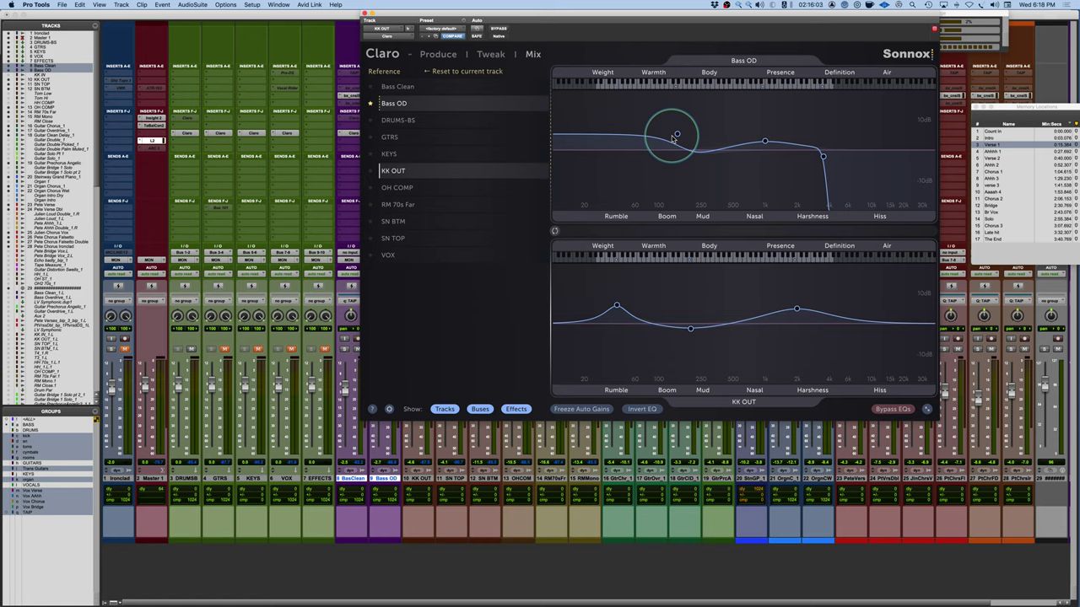
- Audition the overlap between Bass OD and KK OUT, and narrow the kick's 40.45 Hz boost to a Q of 7.0
{"action": "key", "text": "space"}
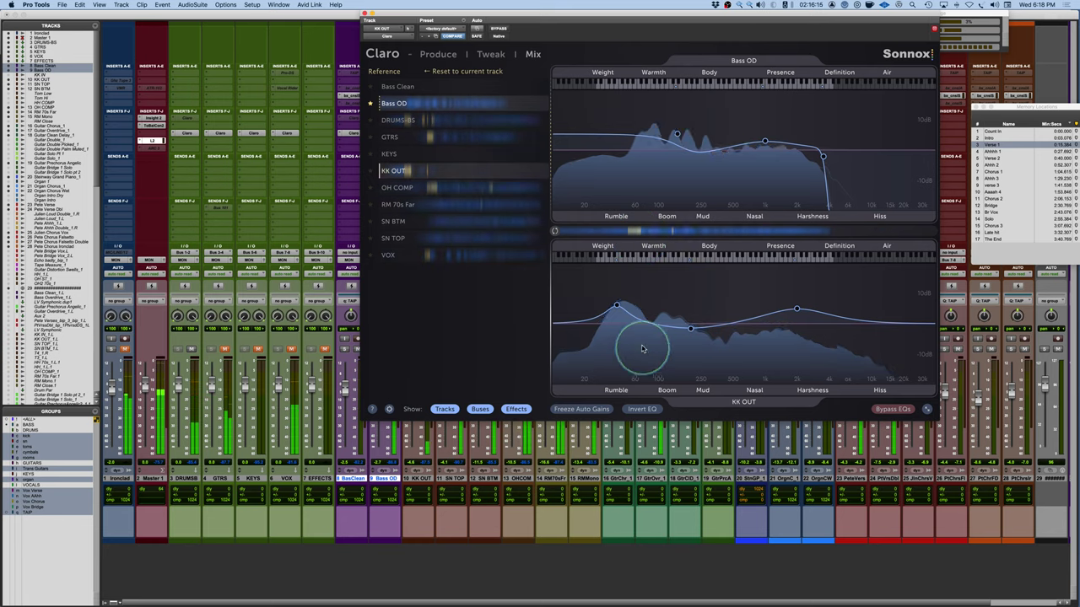
{"action": "left_click", "coordinate": [618, 309]}
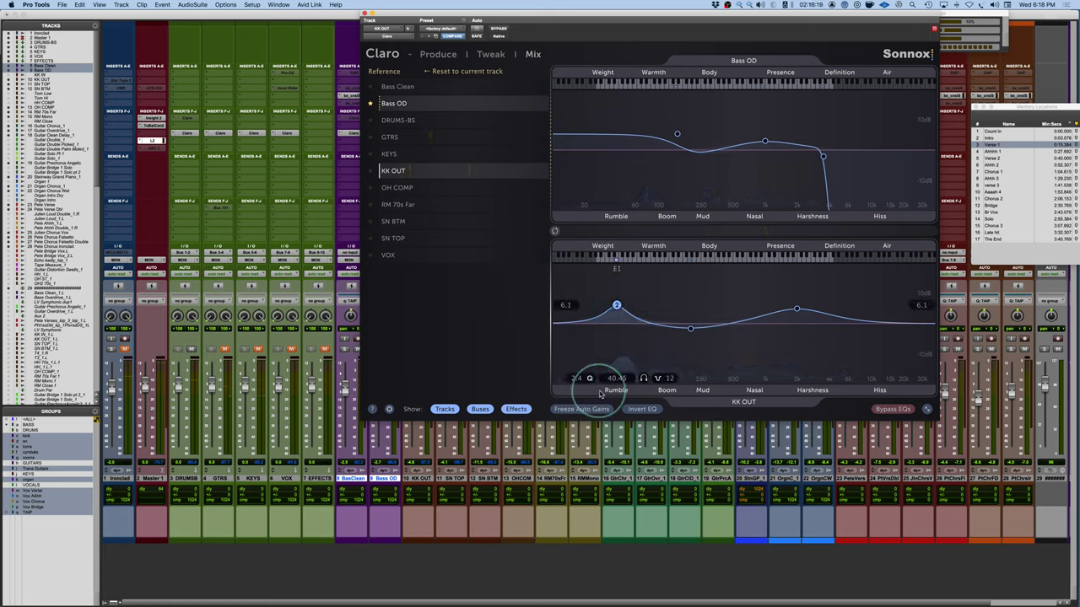
{"action": "left_click_drag", "start_coordinate": [579, 379], "coordinate": [581, 344]}
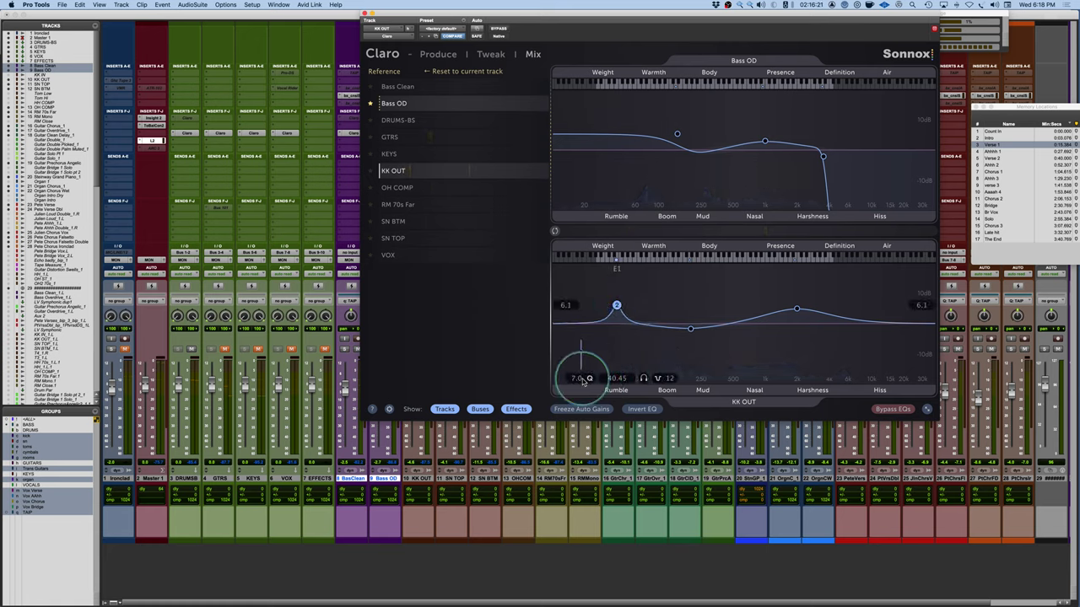
{"action": "key", "text": "space"}
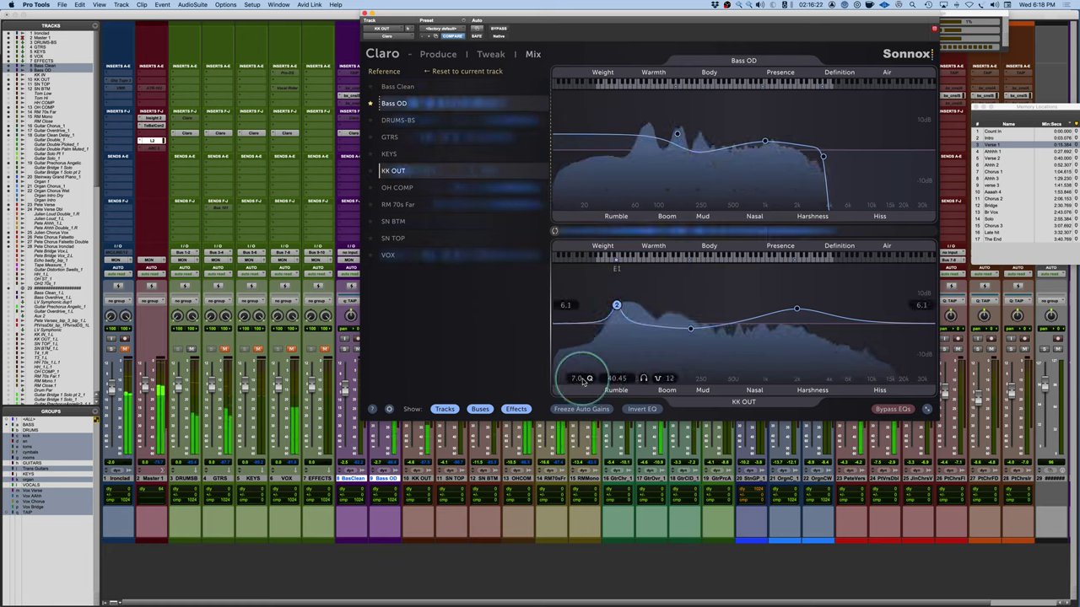
- Ease KK OUT's wide low-mid cut to -2.5 dB at 199.7 Hz
{"action": "left_click", "coordinate": [690, 332]}
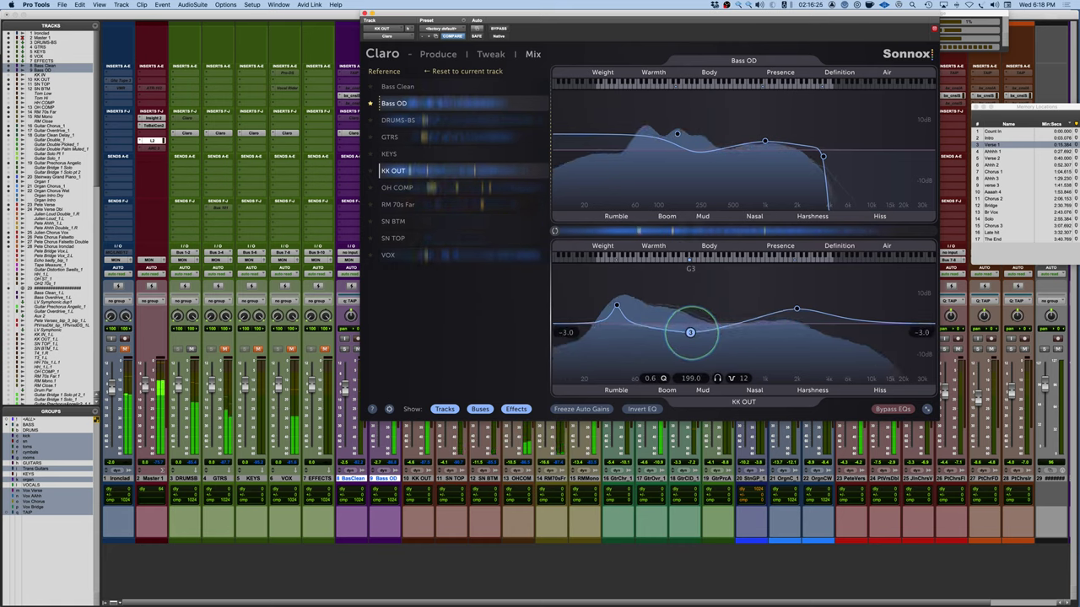
{"action": "left_click_drag", "start_coordinate": [690, 331], "coordinate": [689, 330]}
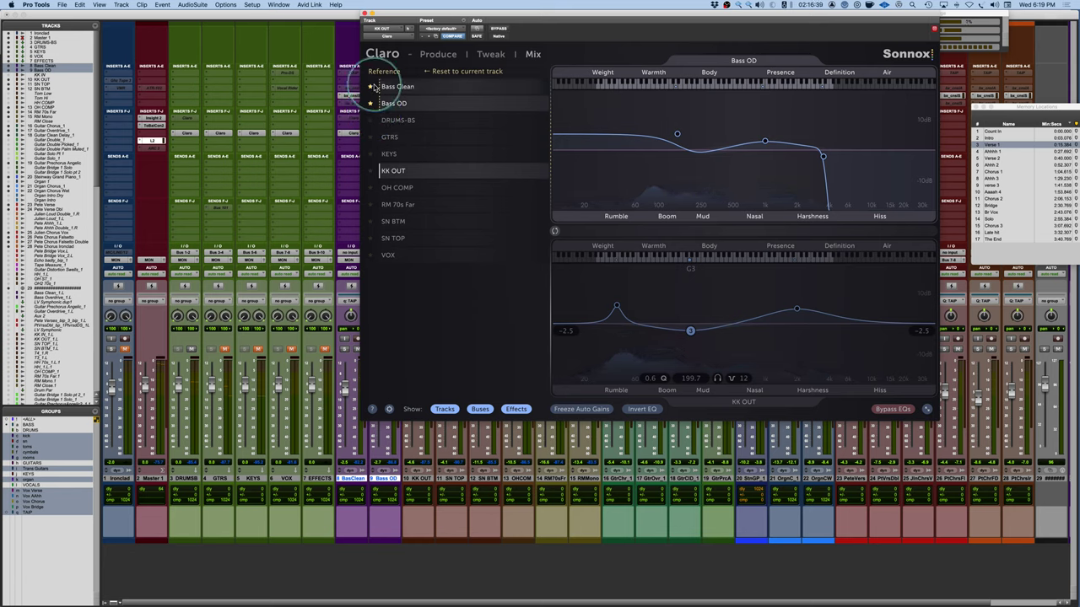
- Make Bass Clean the reference, play from memory location 4, and move its low shelf to 2.6 dB at 221.4 Hz
{"action": "left_click", "coordinate": [378, 87]}
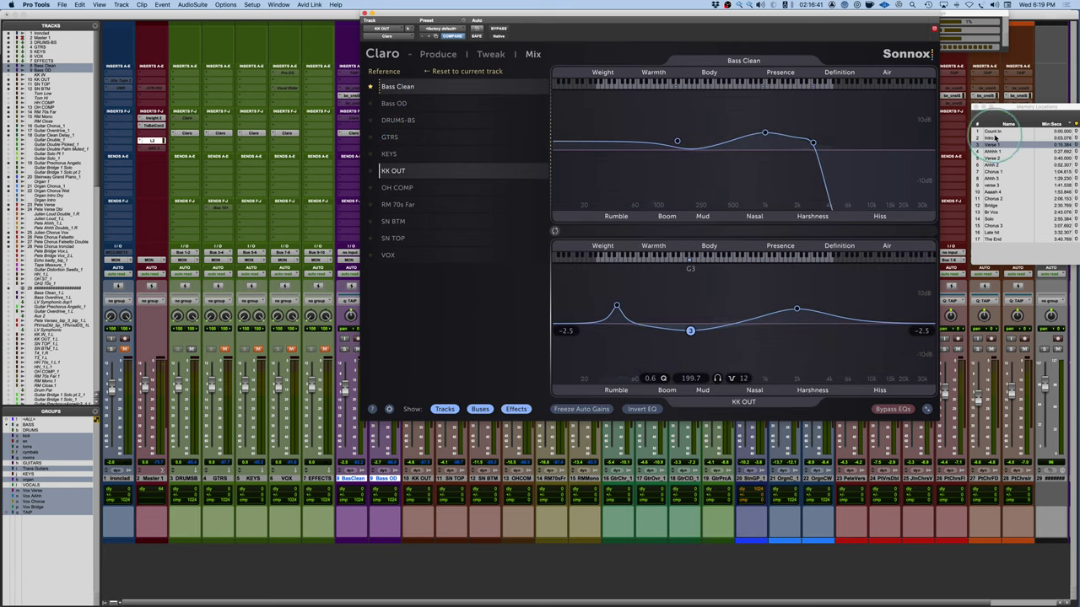
{"action": "left_click", "coordinate": [998, 152]}
{"action": "key", "text": "space"}
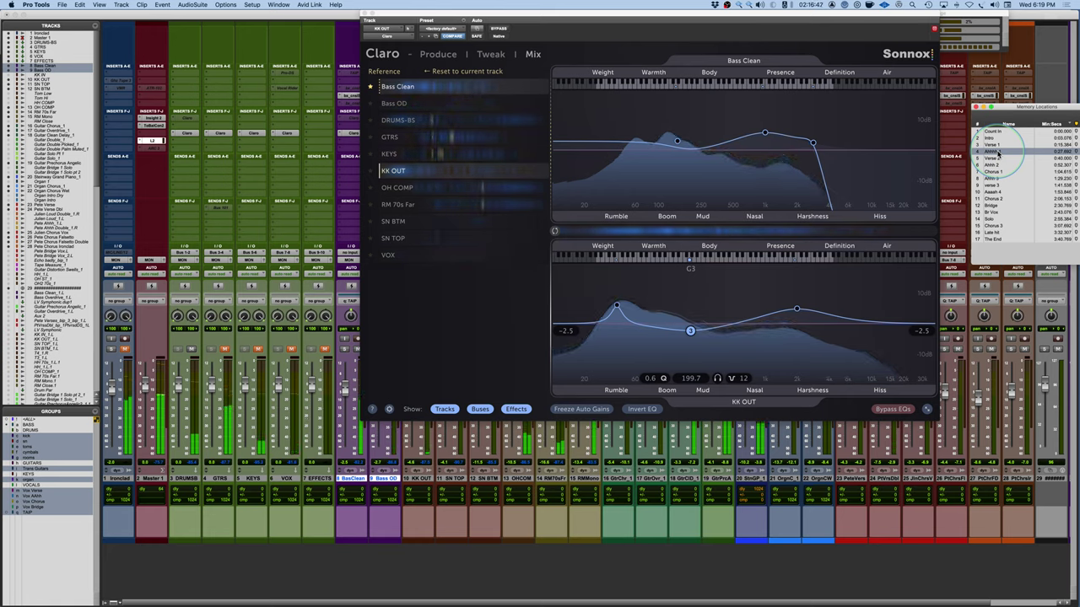
{"action": "mouse_move", "coordinate": [676, 145]}
{"action": "left_mouse_down"}
{"action": "mouse_move", "coordinate": [664, 141]}
{"action": "mouse_move", "coordinate": [695, 142]}
{"action": "left_mouse_up"}
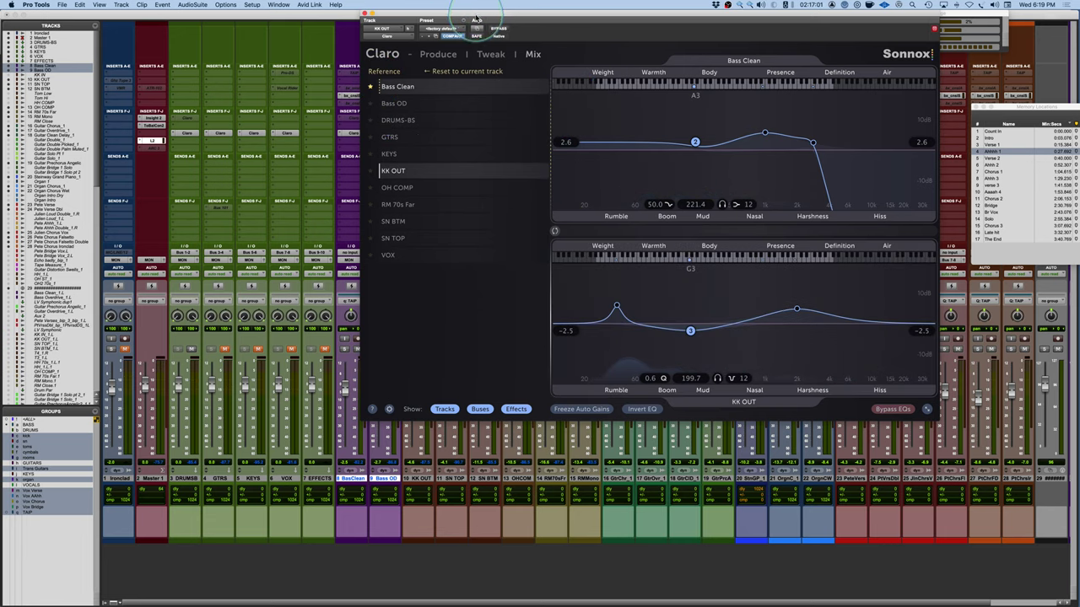
- Open Bass Clean's Claro in Produce view and, during playback, raise its low cut to 49.4 Hz
{"action": "left_click_drag", "start_coordinate": [478, 21], "coordinate": [527, 21]}
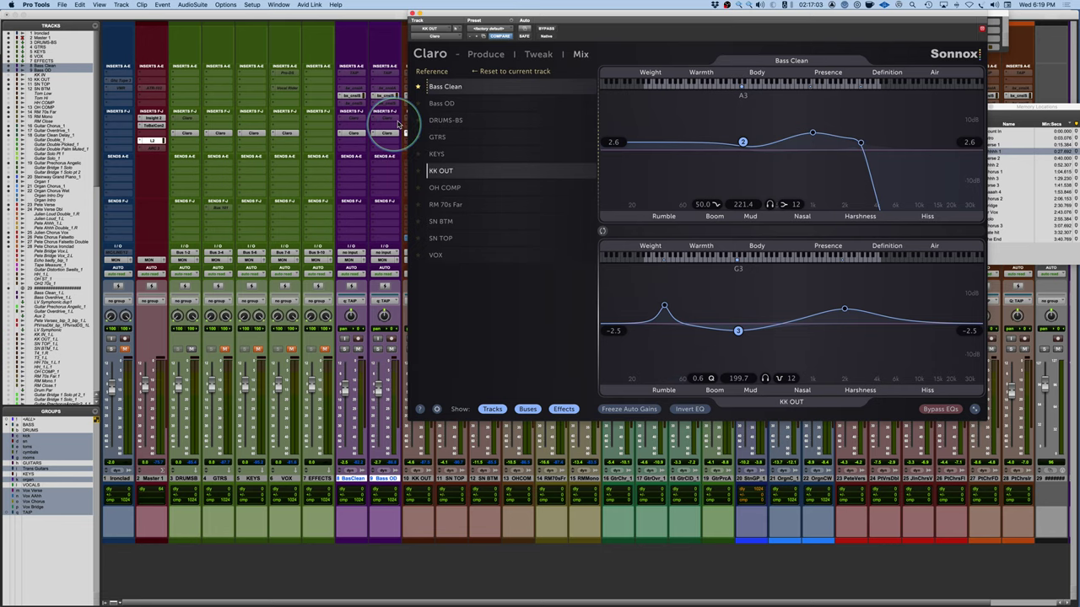
{"action": "left_click", "coordinate": [549, 56]}
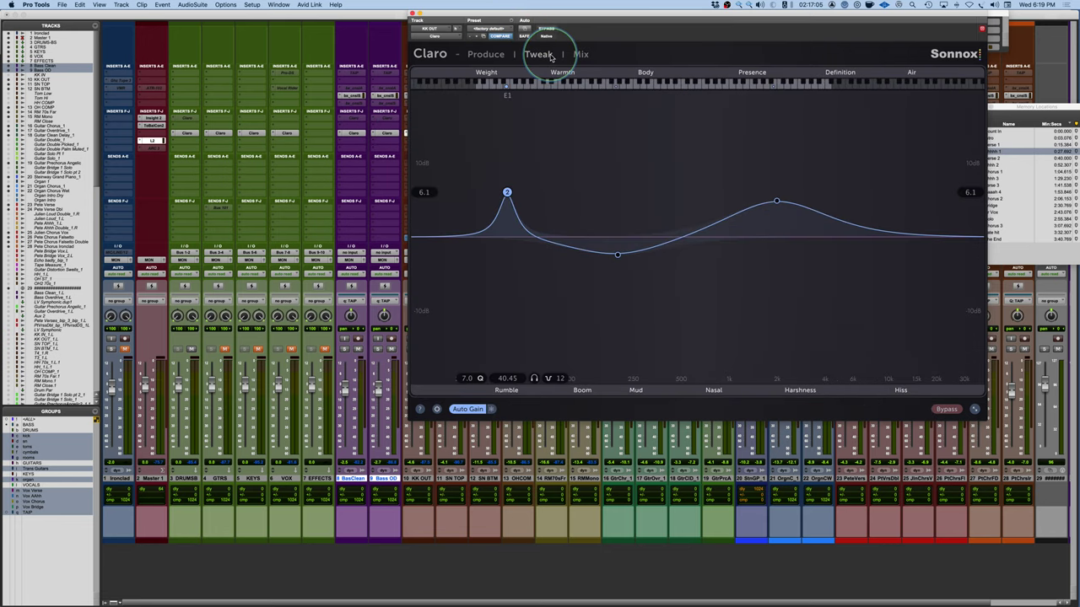
{"action": "left_click", "coordinate": [354, 134]}
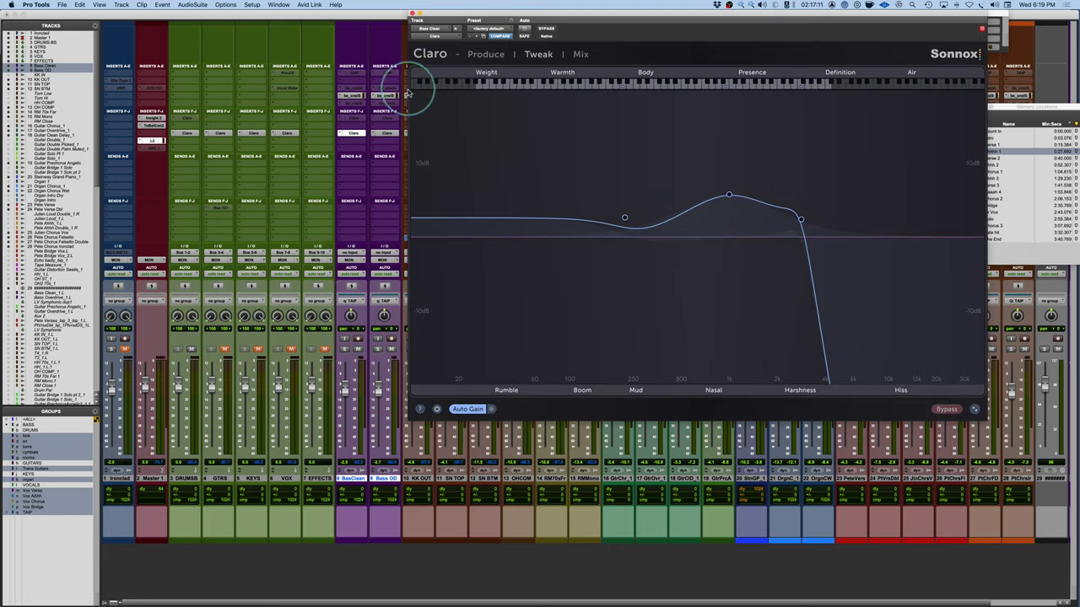
{"action": "left_click", "coordinate": [493, 52]}
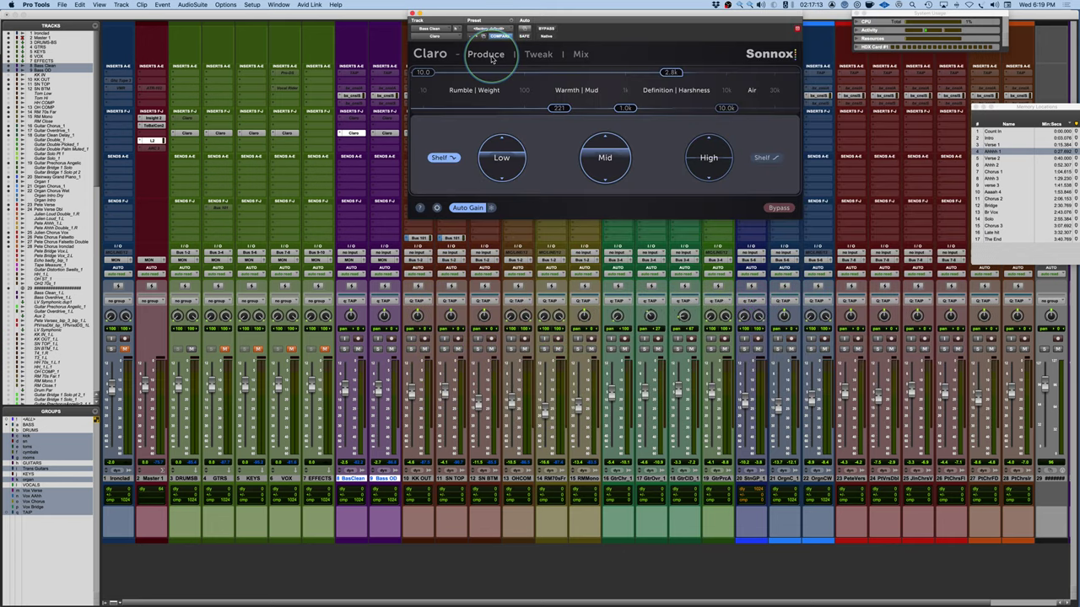
{"action": "key", "text": "space"}
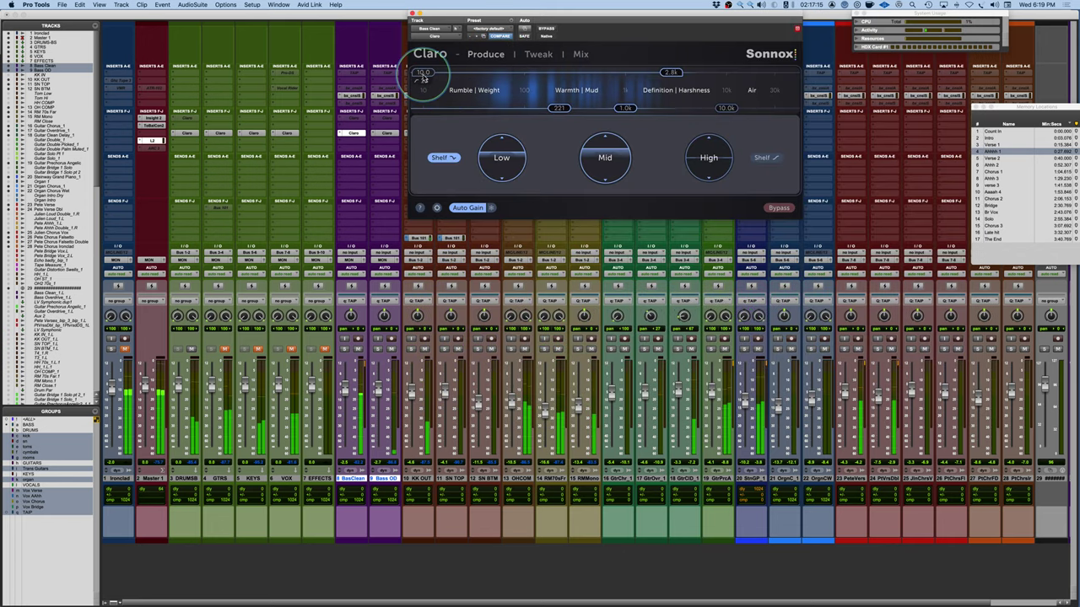
{"action": "left_click_drag", "start_coordinate": [436, 74], "coordinate": [494, 74]}
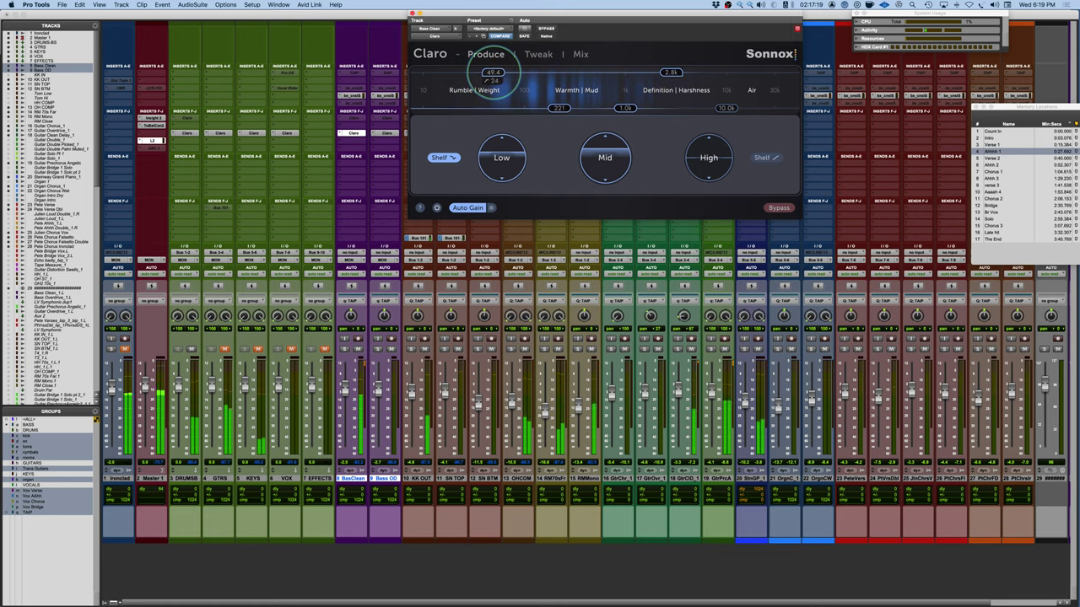
- In Tweak view, soften Bass Clean's low-cut slope to 6 and lower its frequency to 39.54 Hz during playback
{"action": "left_click", "coordinate": [539, 55]}
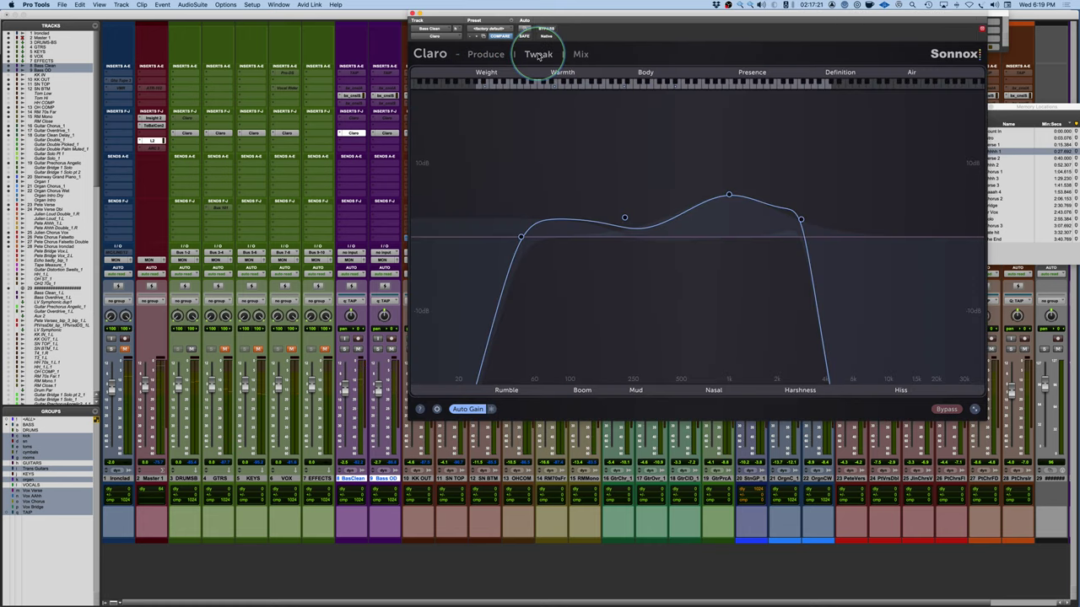
{"action": "left_click", "coordinate": [520, 239]}
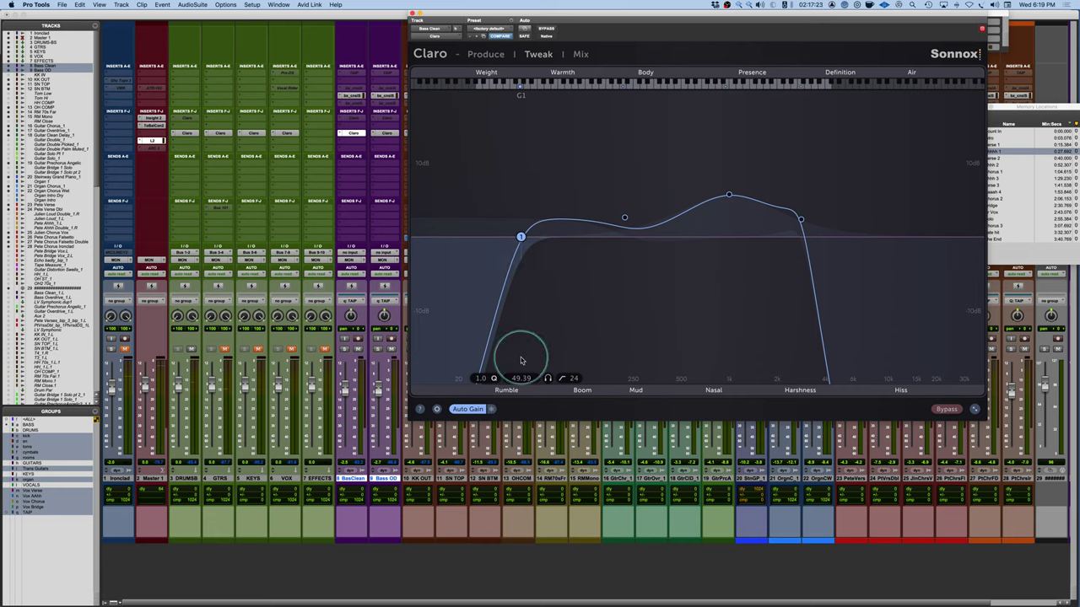
{"action": "left_click_drag", "start_coordinate": [571, 419], "coordinate": [559, 518]}
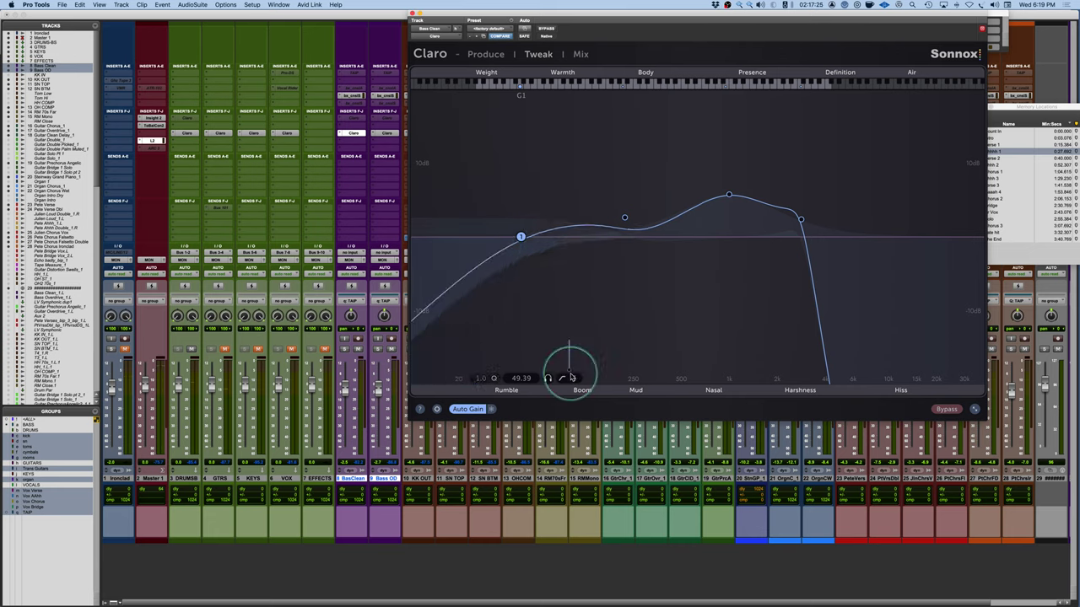
{"action": "key", "text": "space"}
{"action": "left_click_drag", "start_coordinate": [527, 244], "coordinate": [505, 236]}
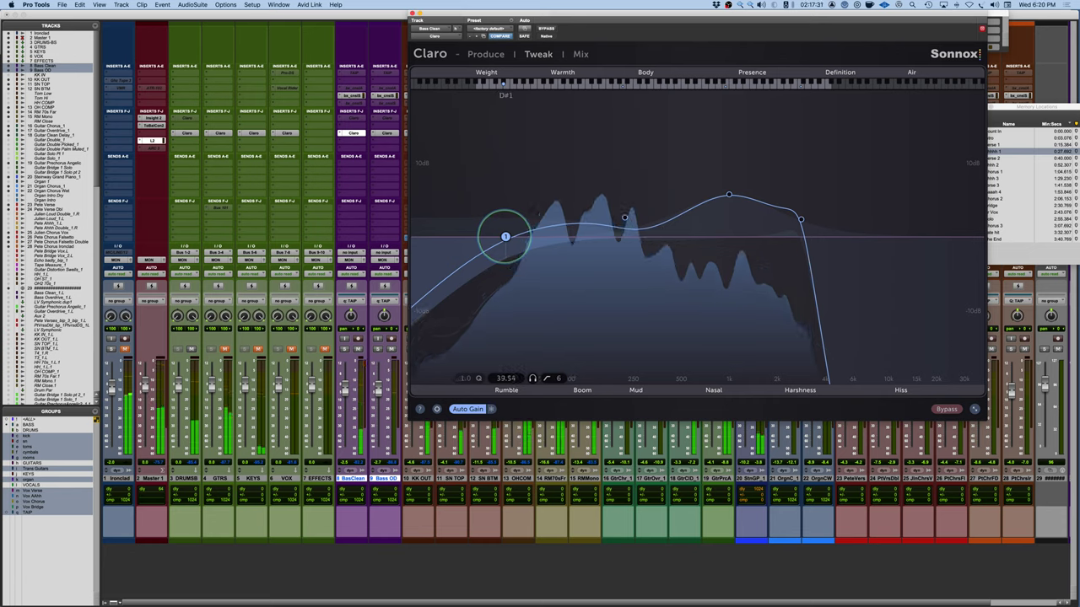
- Compare Bass Clean with its low cut bypassed and active, and lower the cut to 31.28 Hz
{"action": "left_click", "coordinate": [504, 238]}
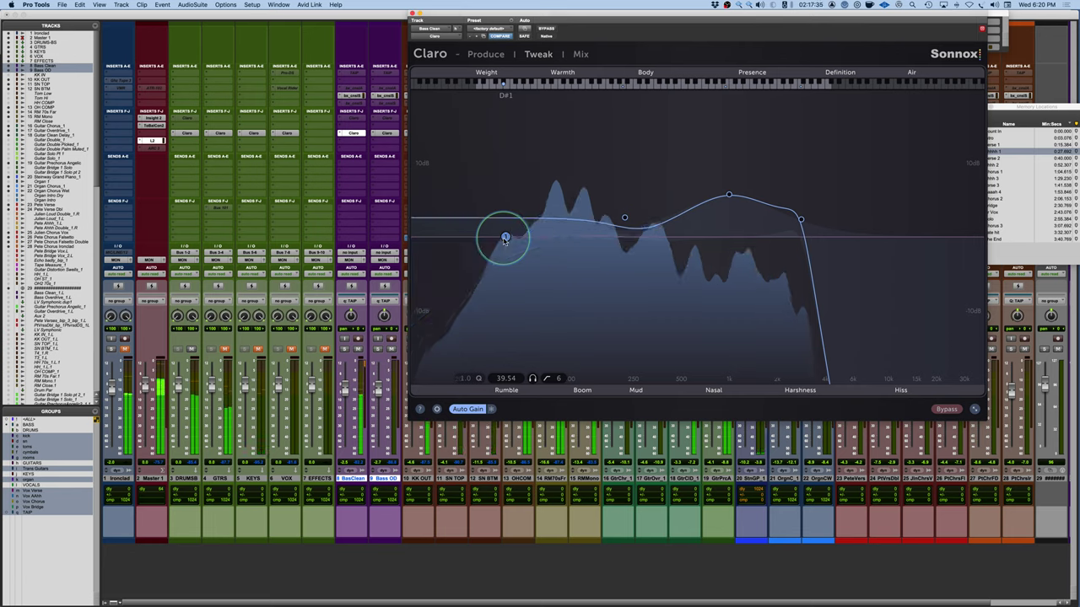
{"action": "left_click", "coordinate": [504, 237]}
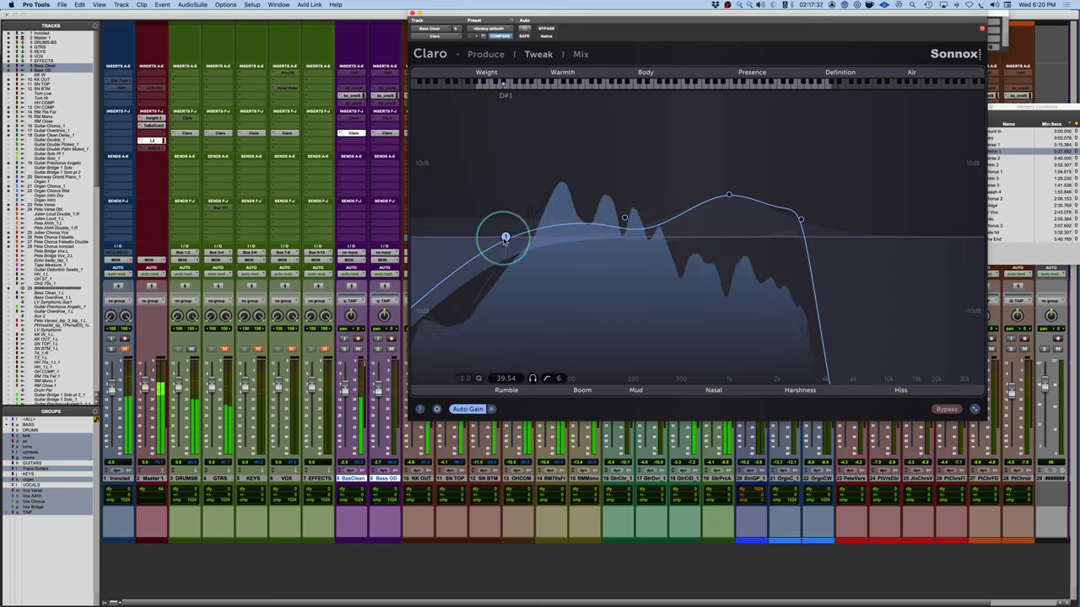
{"action": "left_click_drag", "start_coordinate": [504, 238], "coordinate": [489, 237]}
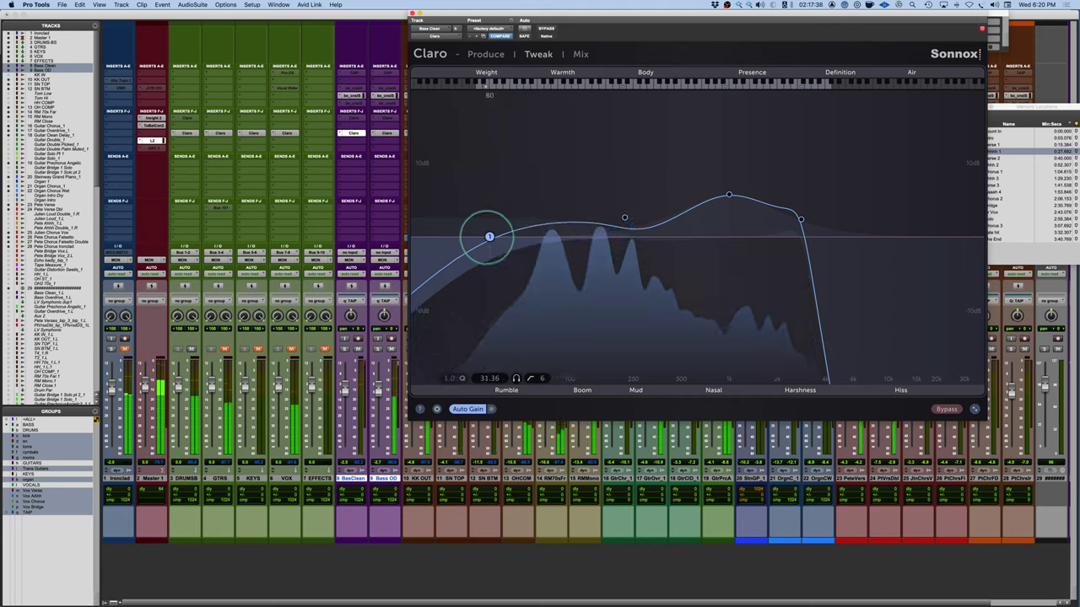
{"action": "left_click", "coordinate": [489, 237]}
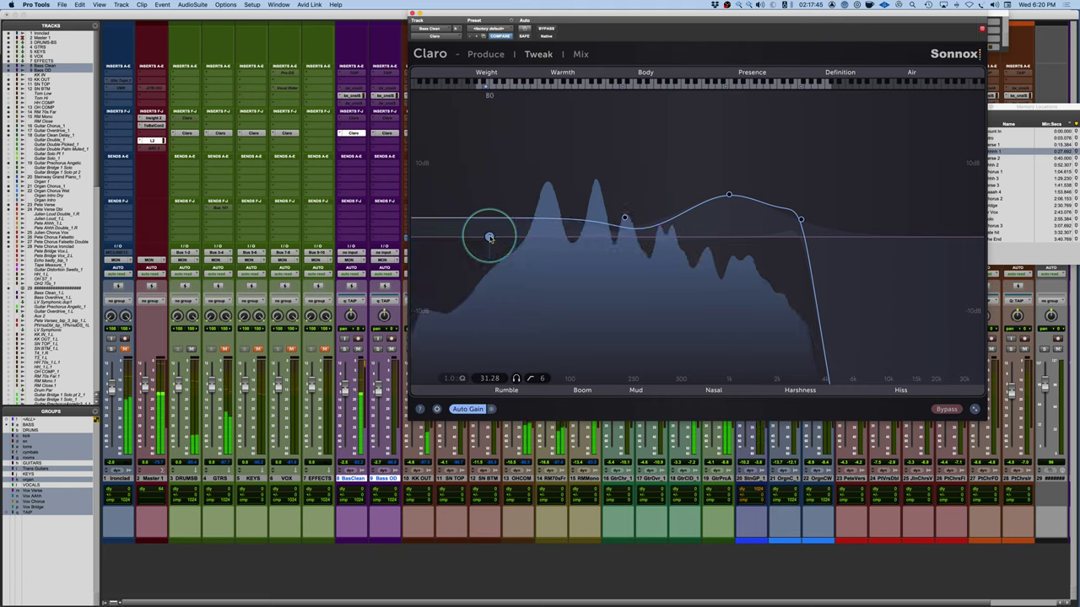
{"action": "left_click", "coordinate": [489, 237]}
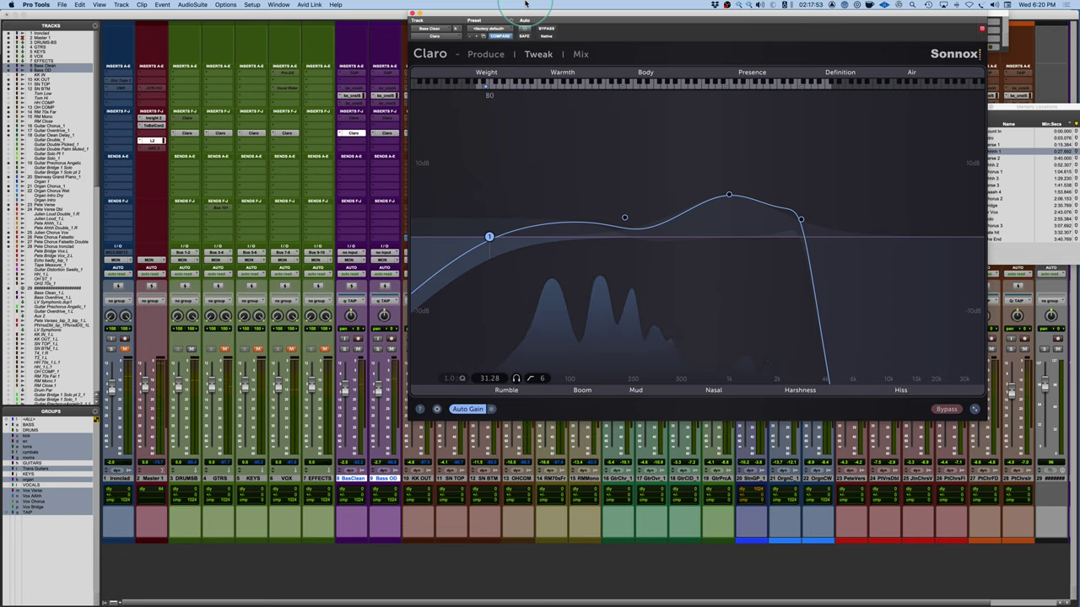
- Open KK OUT's Claro in Mix view beneath the Bass Clean reference, repositioning the plug-in window over the mixer
{"action": "left_click", "coordinate": [578, 55]}
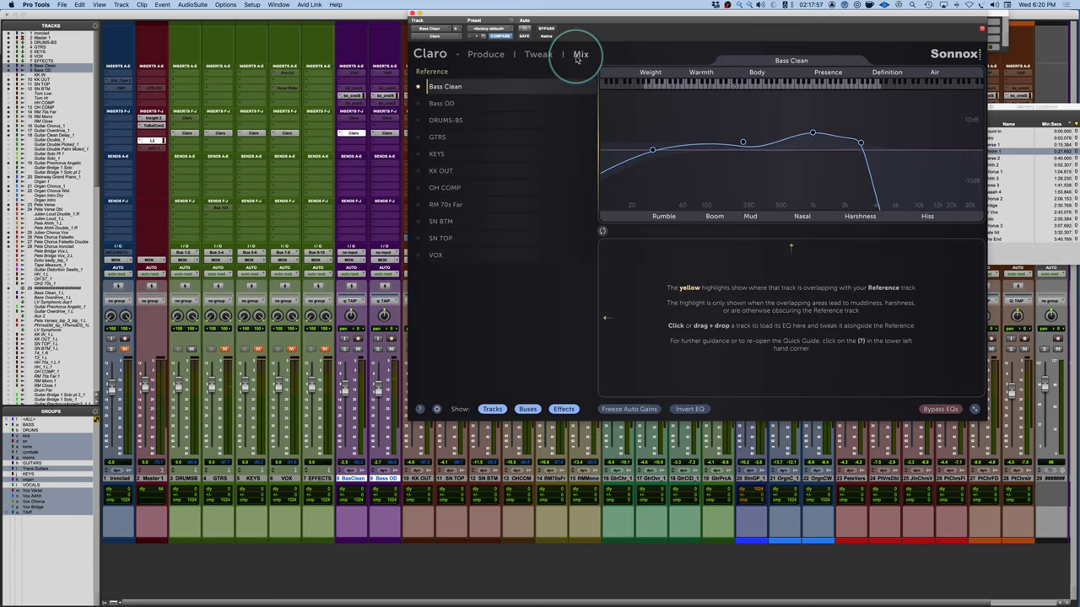
{"action": "left_click_drag", "start_coordinate": [561, 17], "coordinate": [688, 17]}
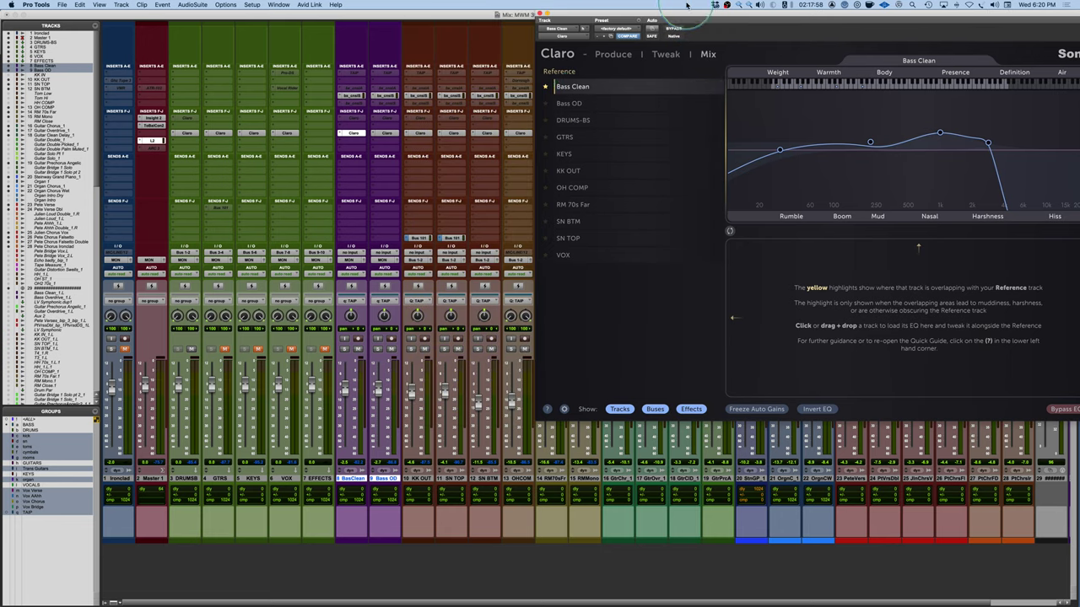
{"action": "left_click", "coordinate": [419, 135]}
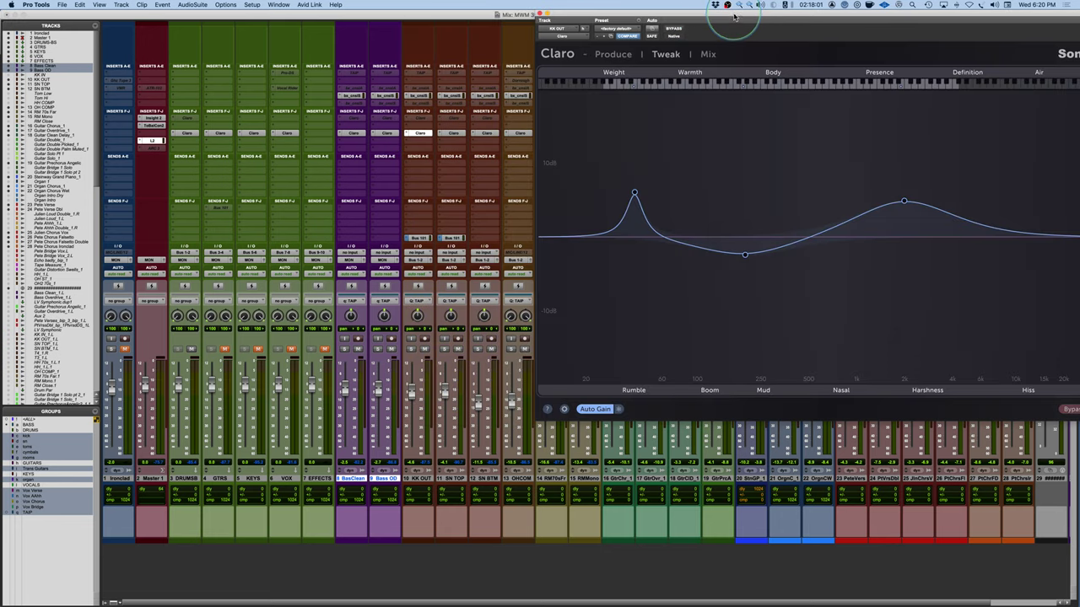
{"action": "left_click_drag", "start_coordinate": [736, 18], "coordinate": [554, 19]}
{"action": "left_click", "coordinate": [520, 54]}
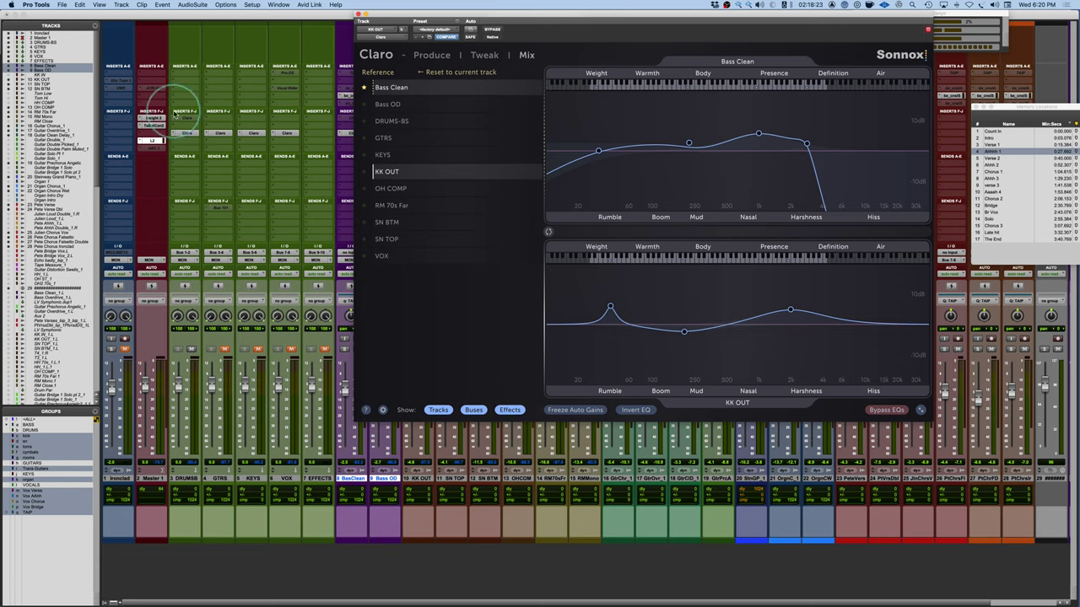
- Switch to Microsoft PowerPoint
{"action": "left_click", "coordinate": [475, 410]}
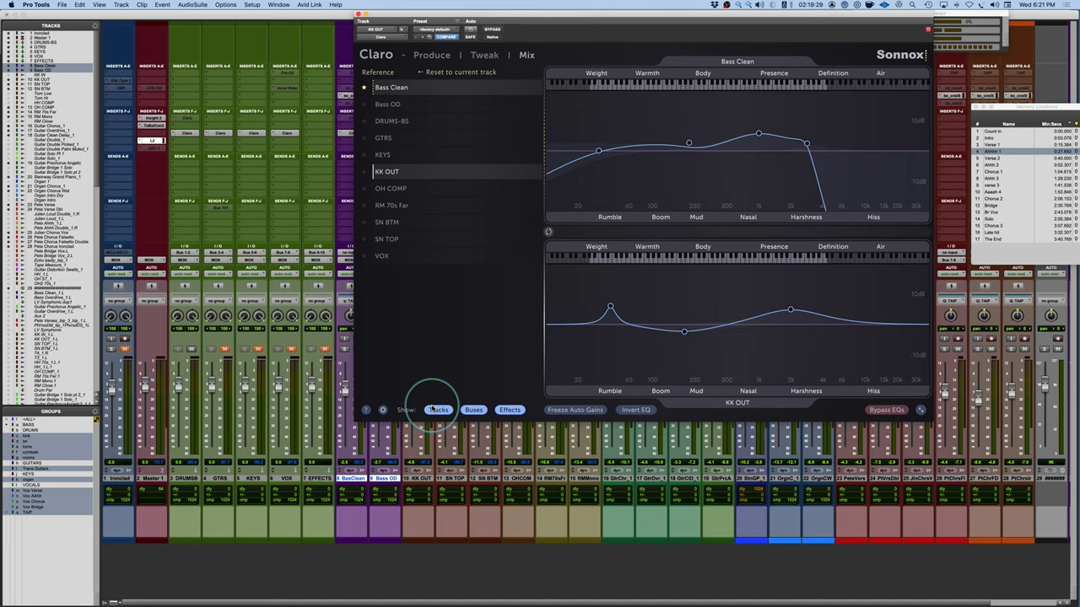
{"action": "key", "text": "super+Tab"}
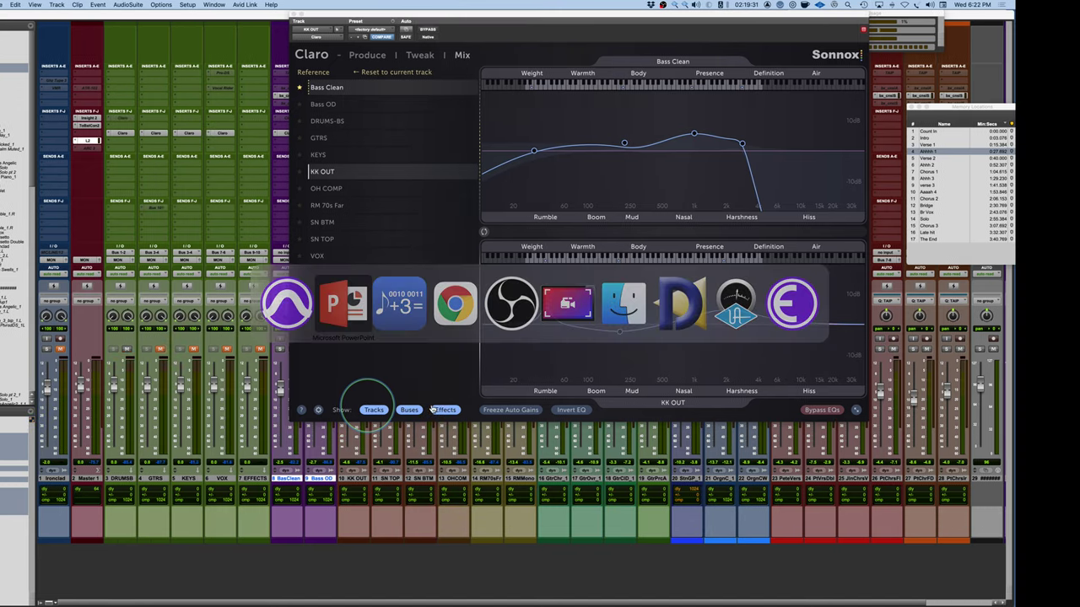